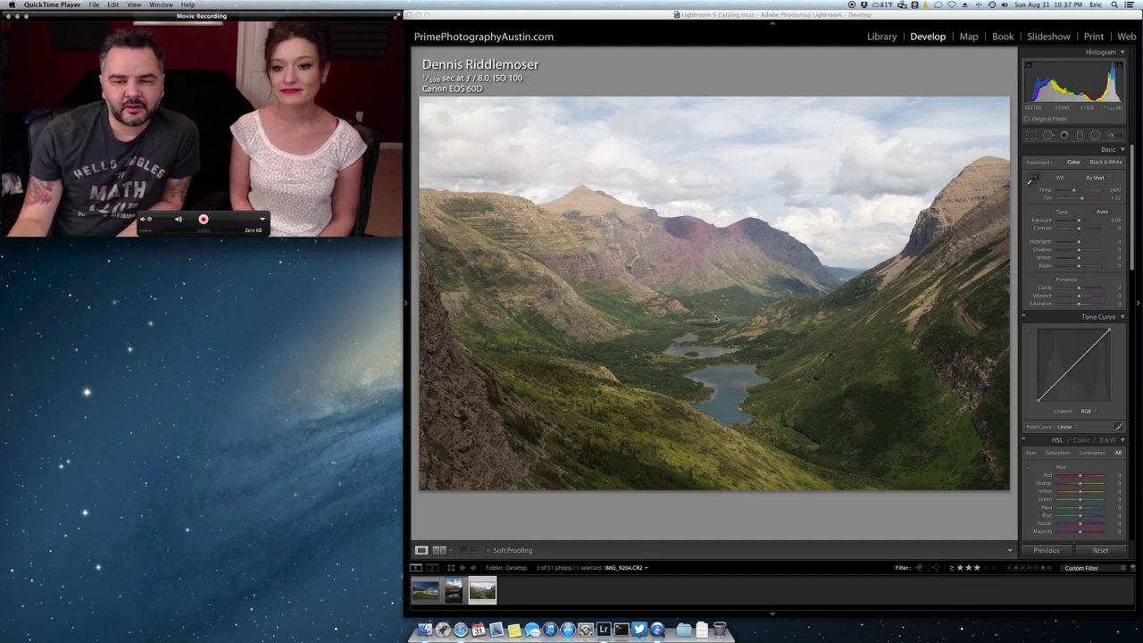
Load the Schönbrunn Palace fountain photo from the filmstrip into the Develop module.
click(426, 593)
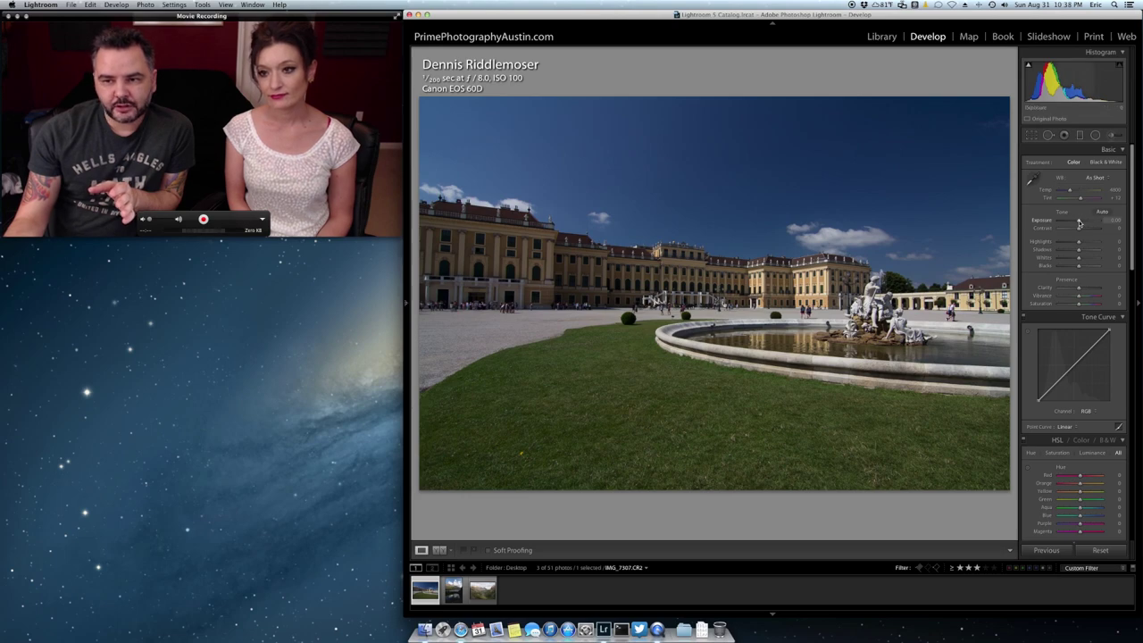
drag(1079, 223, 1063, 257)
drag(1071, 267, 1060, 267)
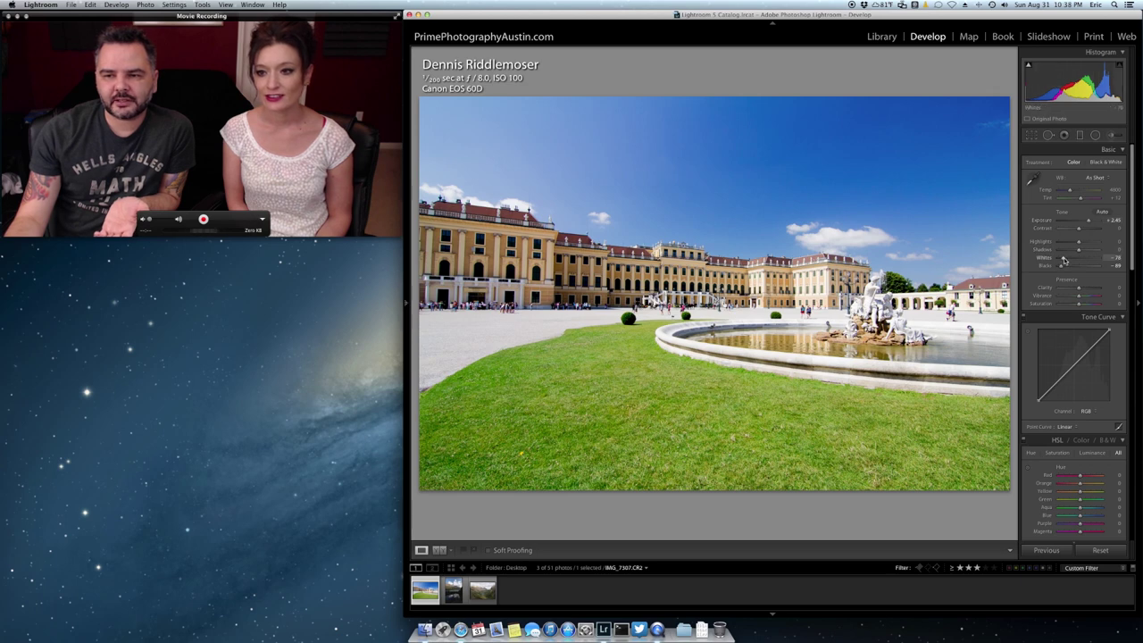
drag(1069, 259, 1060, 267)
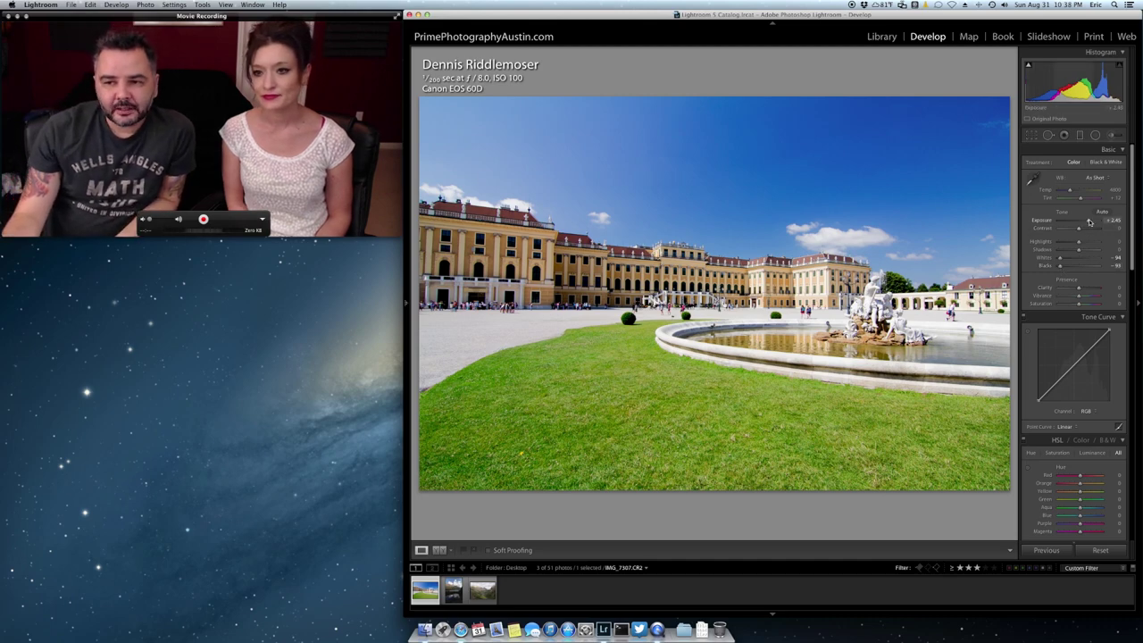
mouse_move(1087, 221)
mouse_down()
mouse_move(1078, 222)
mouse_move(1088, 222)
mouse_up()
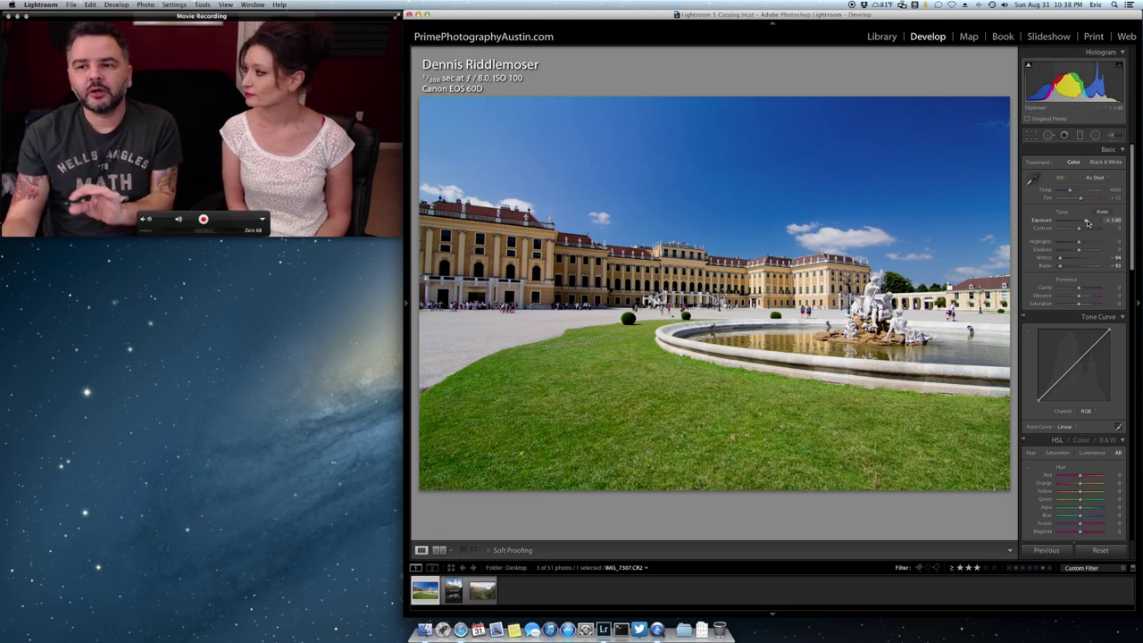
double_click(1087, 223)
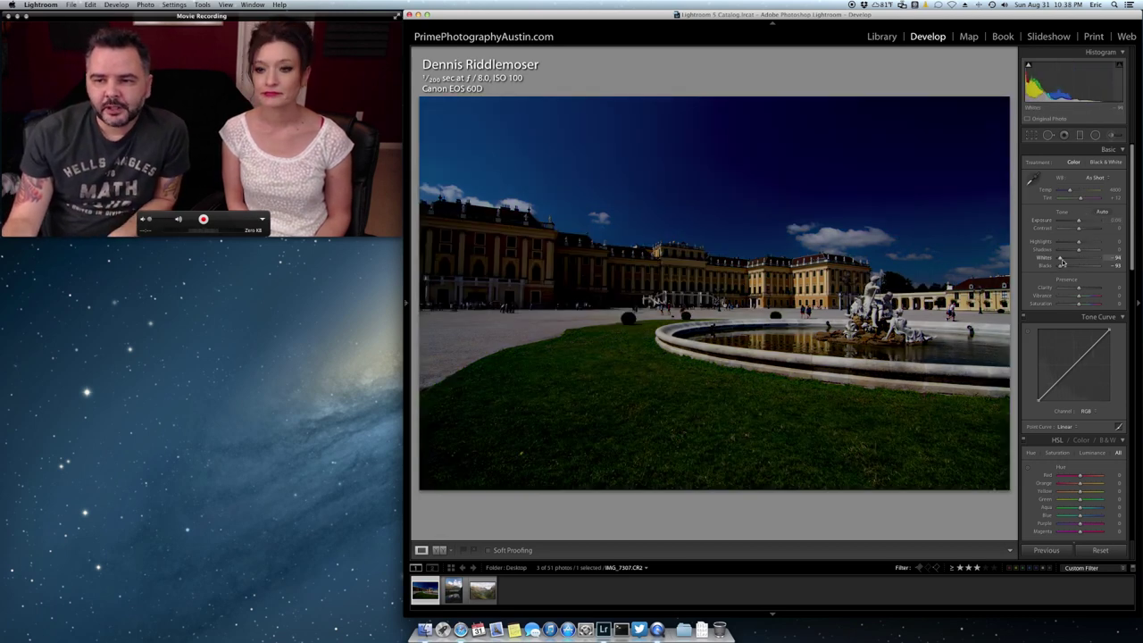
click(1085, 222)
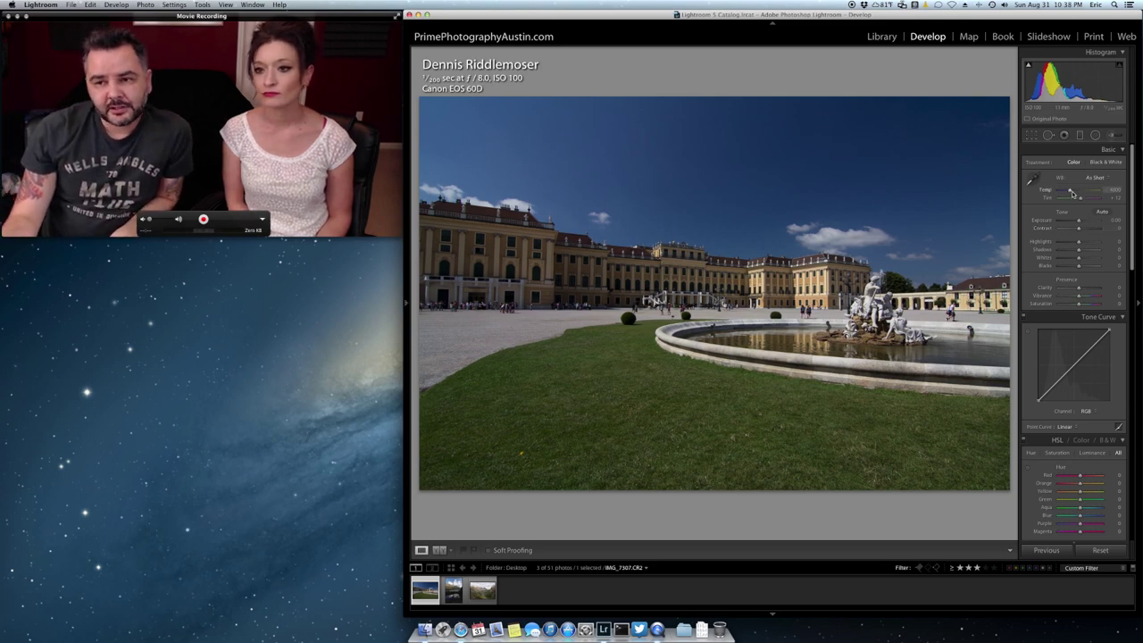
Try a cooler temperature, then set the palace photo's white balance to the Daylight preset.
mouse_move(1072, 191)
mouse_down()
mouse_move(1084, 190)
mouse_move(1050, 193)
mouse_move(1064, 192)
mouse_up()
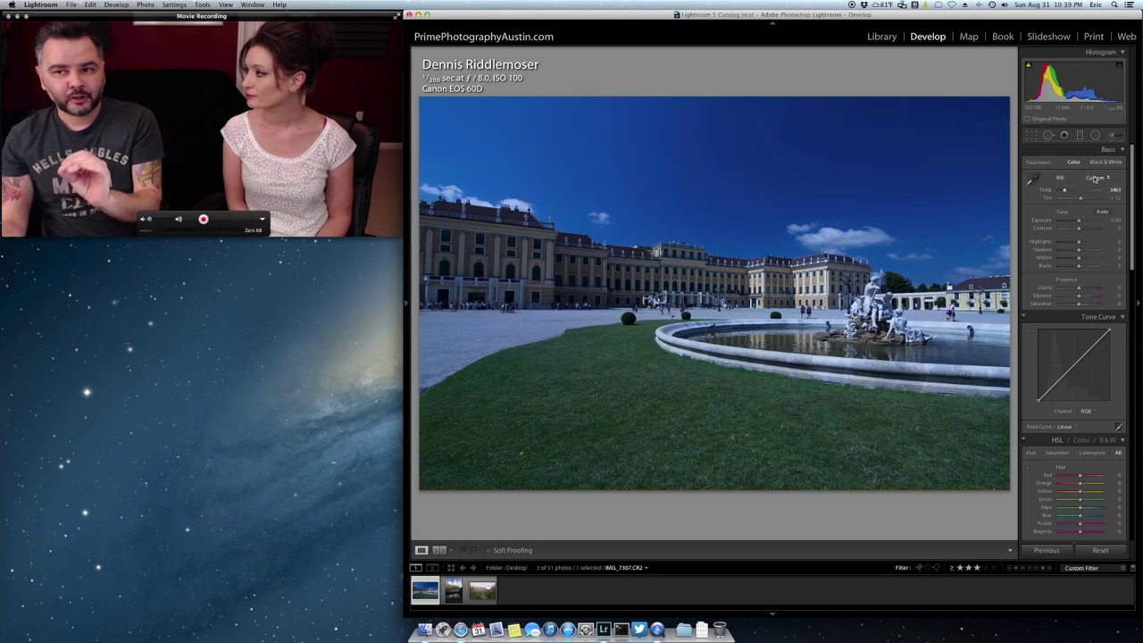
click(1095, 179)
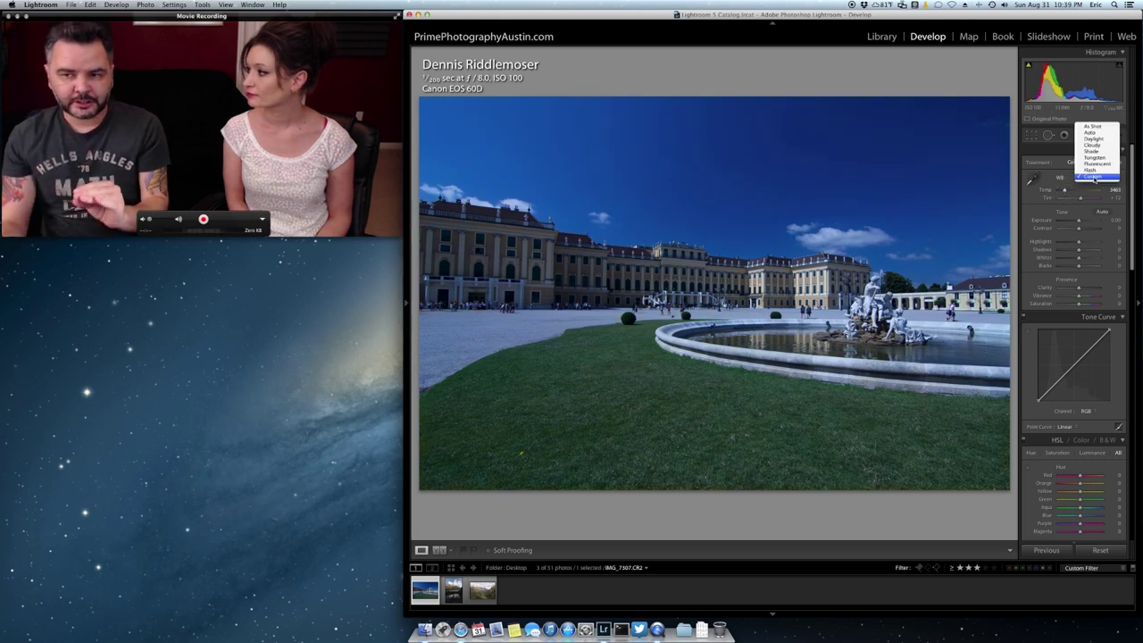
click(1091, 126)
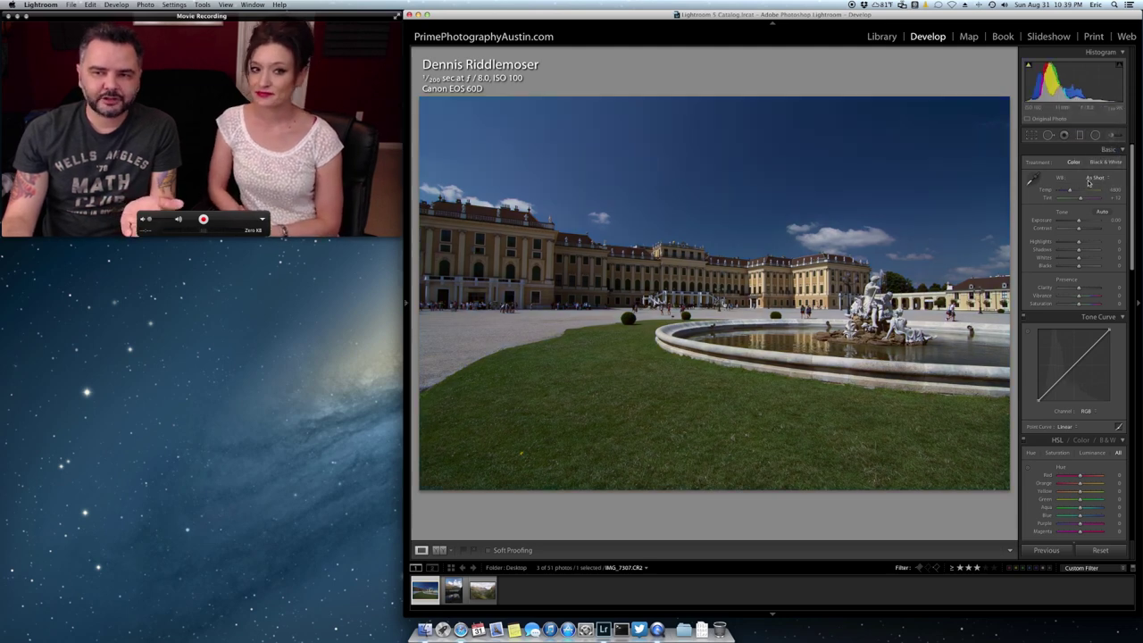
click(1092, 178)
click(1093, 188)
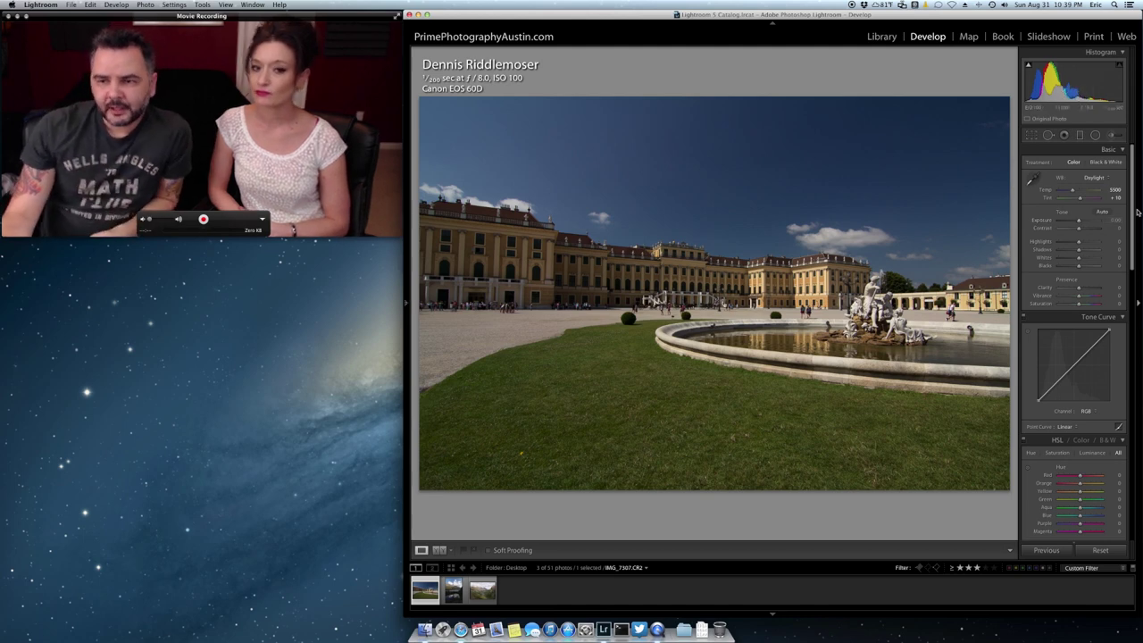
drag(1130, 221, 1127, 473)
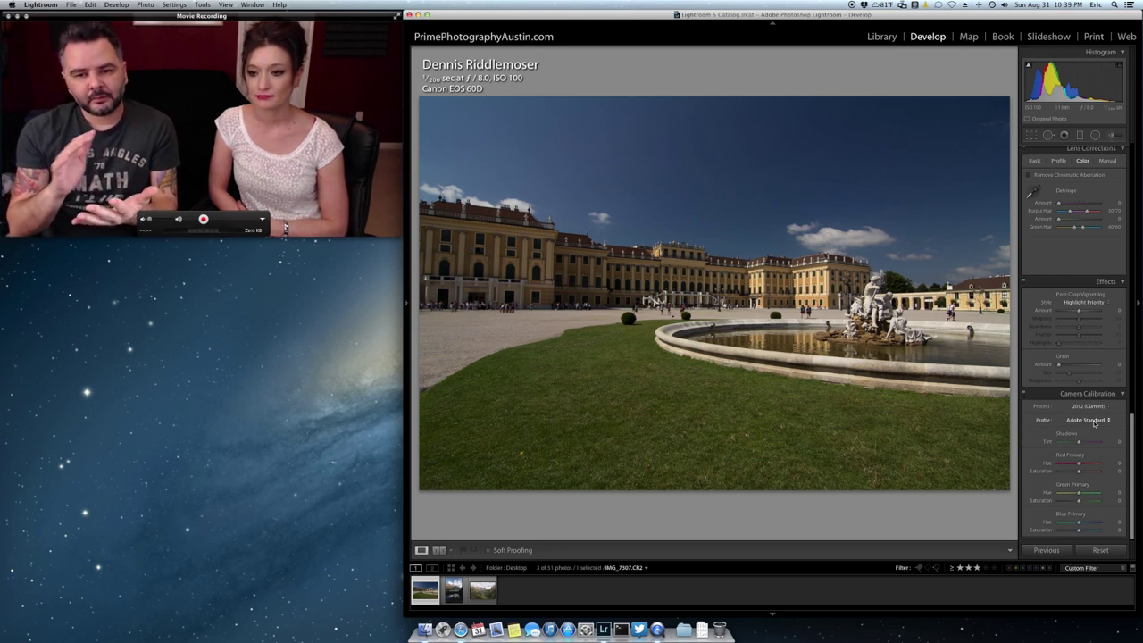
Preview the Camera Faithful, Camera Landscape and Camera Neutral calibration profiles.
click(1095, 421)
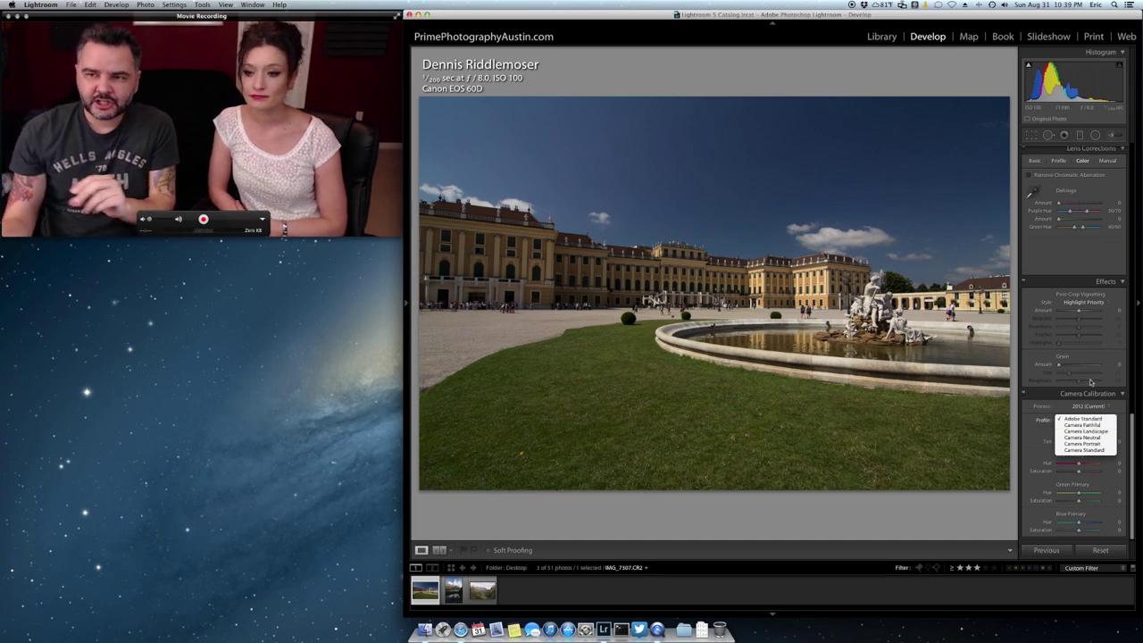
click(1080, 426)
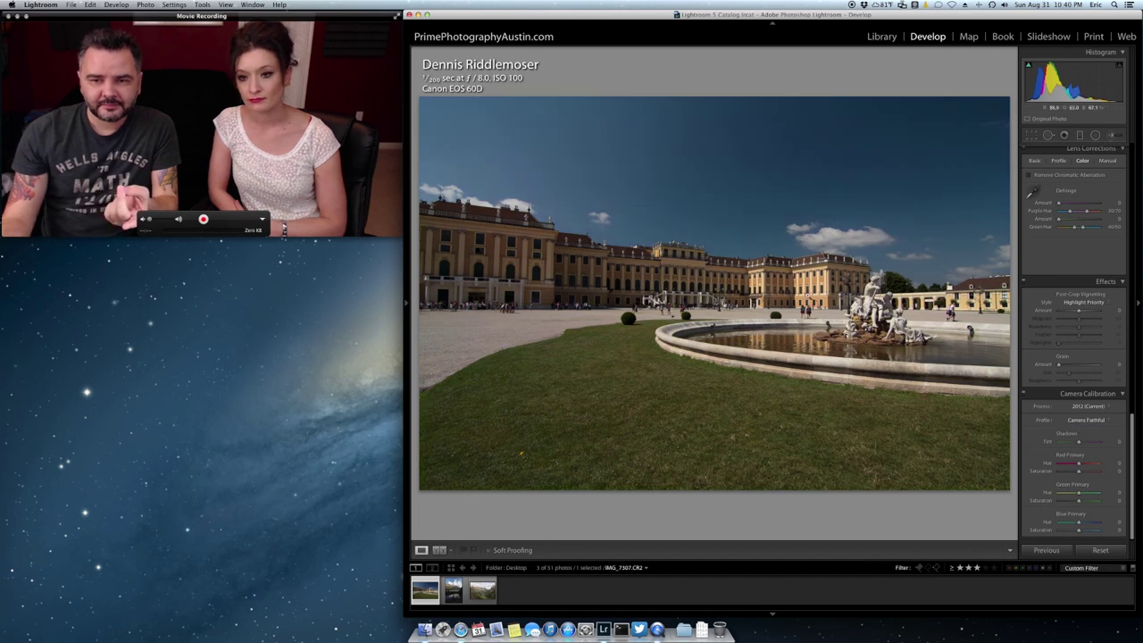
click(1084, 419)
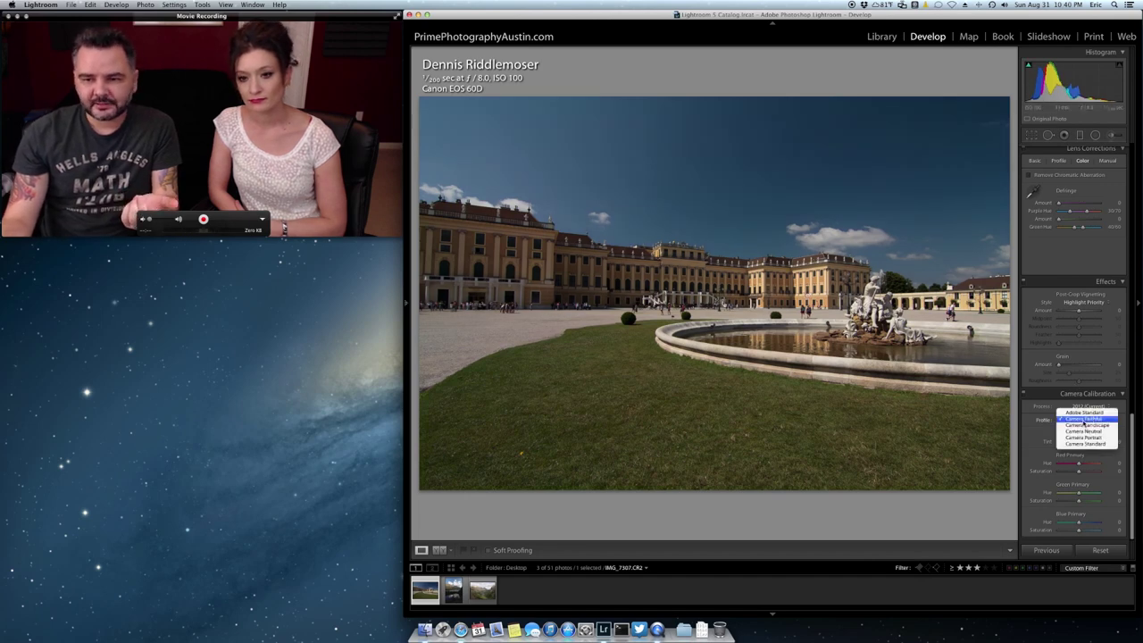
click(1082, 426)
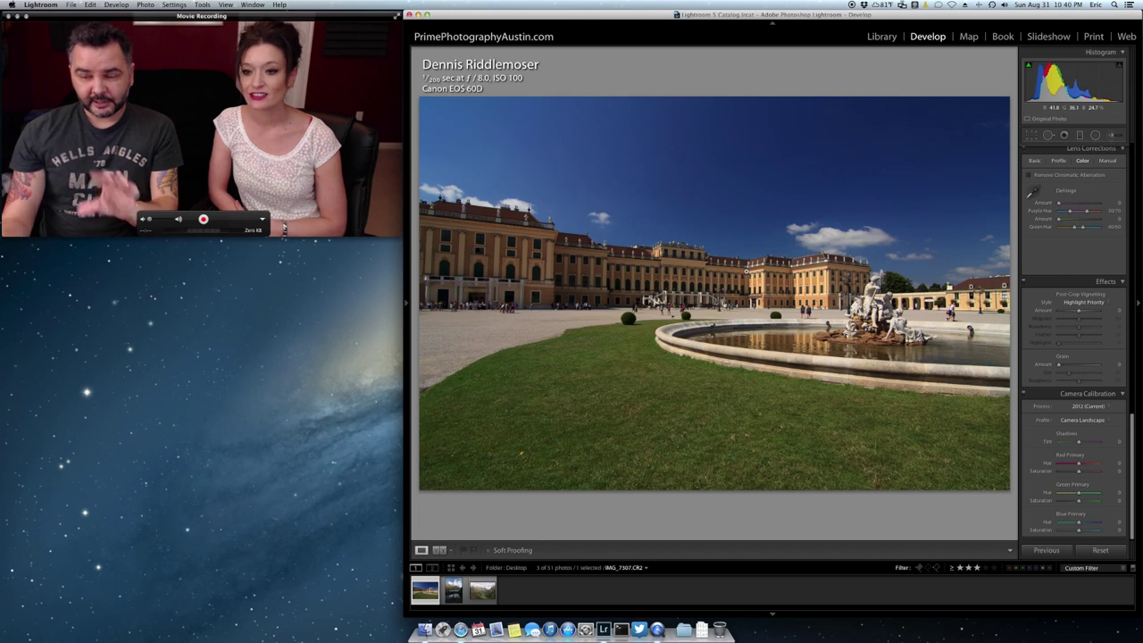
click(1075, 420)
click(1076, 428)
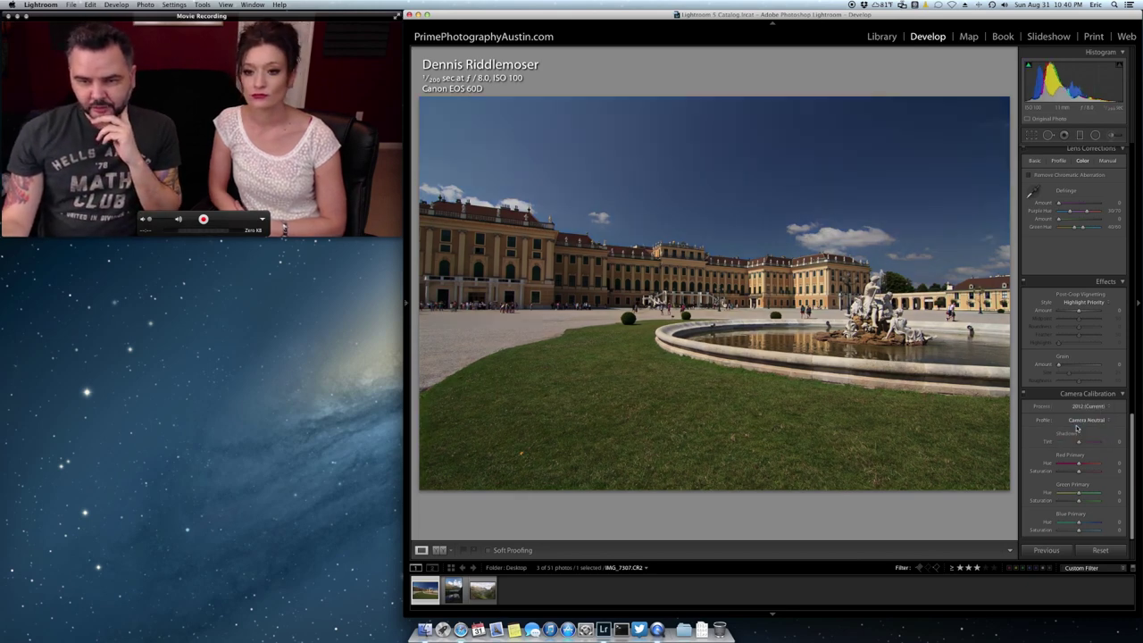
Try Camera Portrait, then settle on the Camera Standard profile.
click(1082, 424)
click(1085, 425)
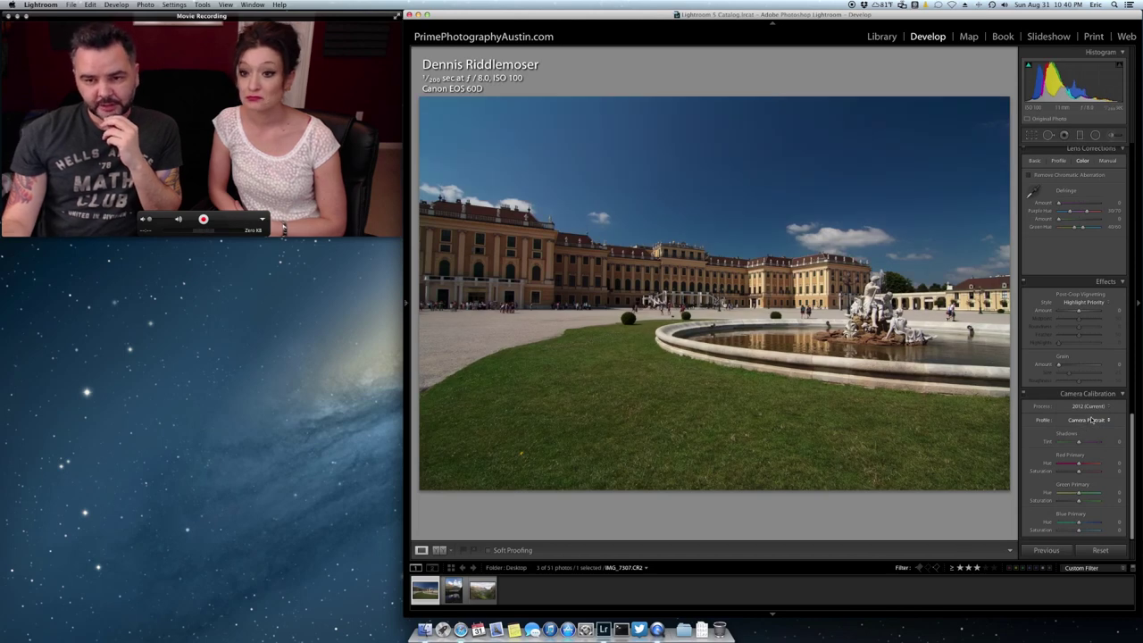
click(1091, 421)
click(1092, 425)
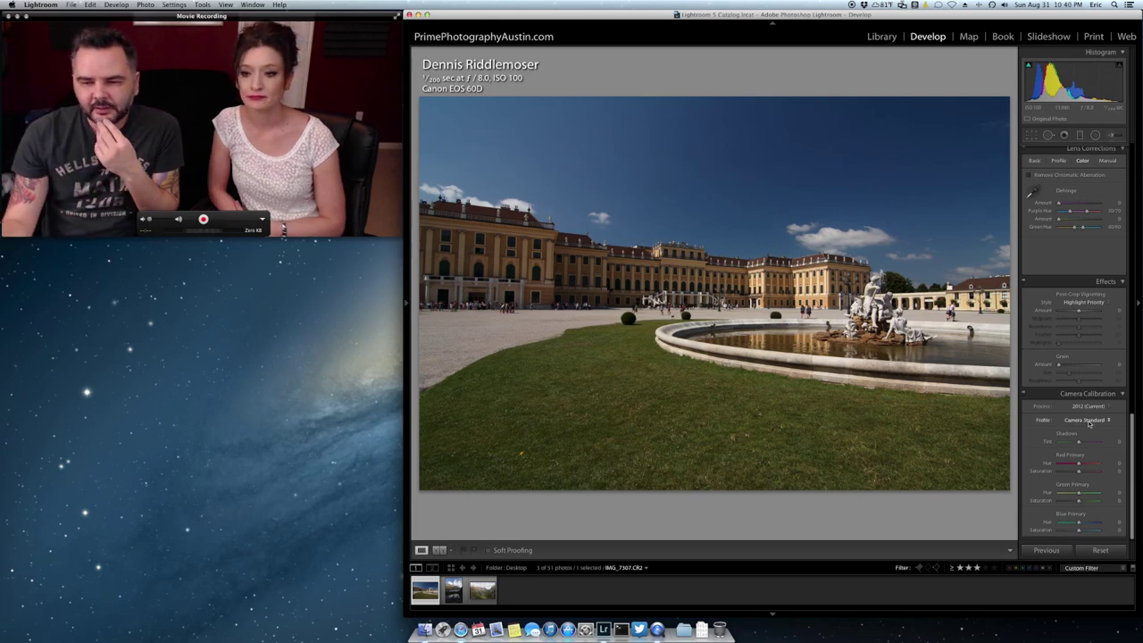
Switch the calibration profile from Camera Standard to Camera Landscape.
click(1088, 423)
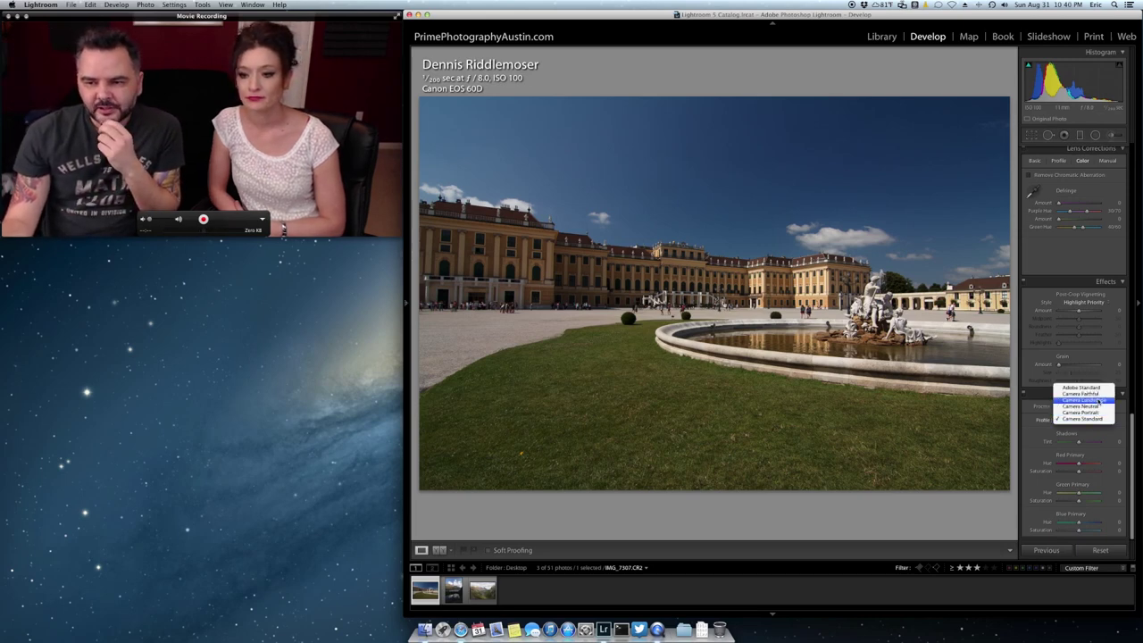
click(1083, 399)
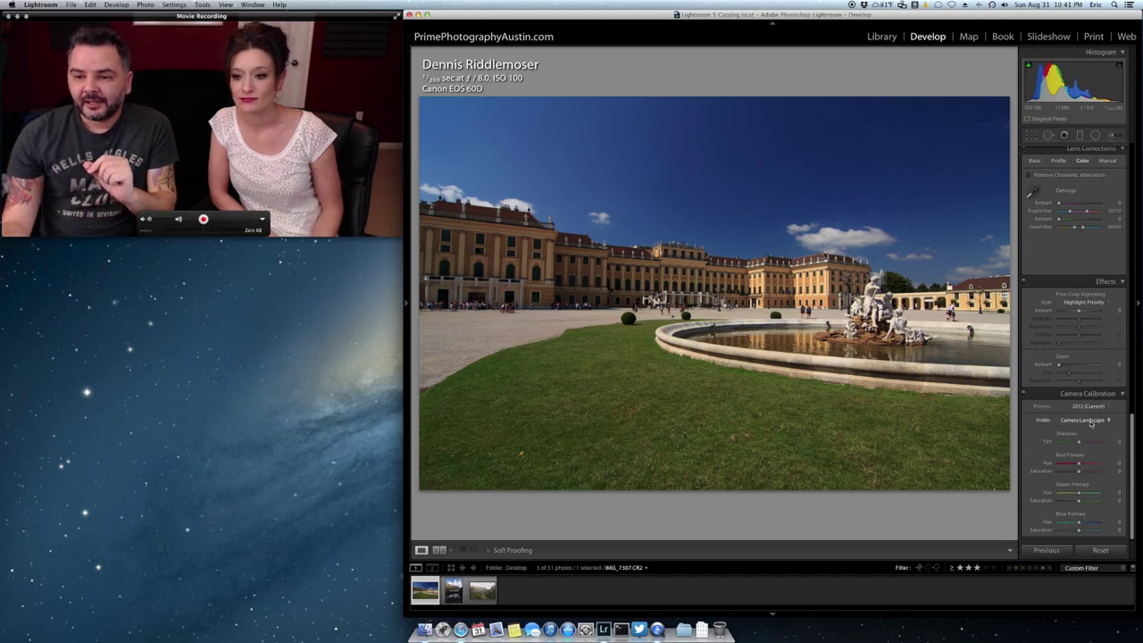
Toggle Before/After with the backslash key to compare the edited photo against the original.
drag(1140, 453, 1133, 151)
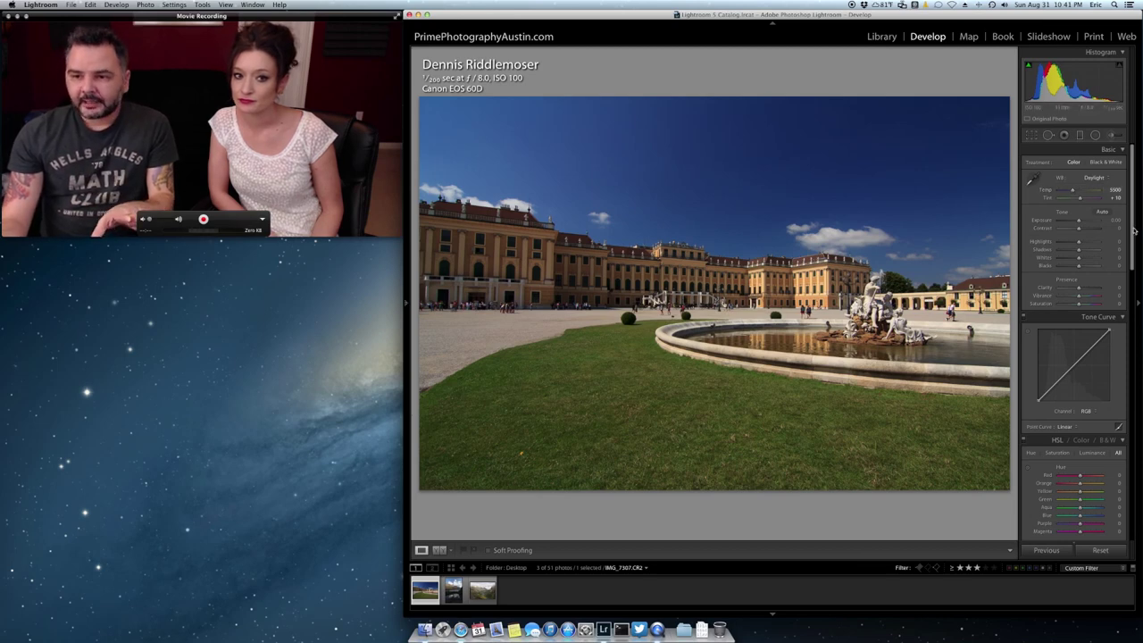
drag(1132, 230, 1120, 556)
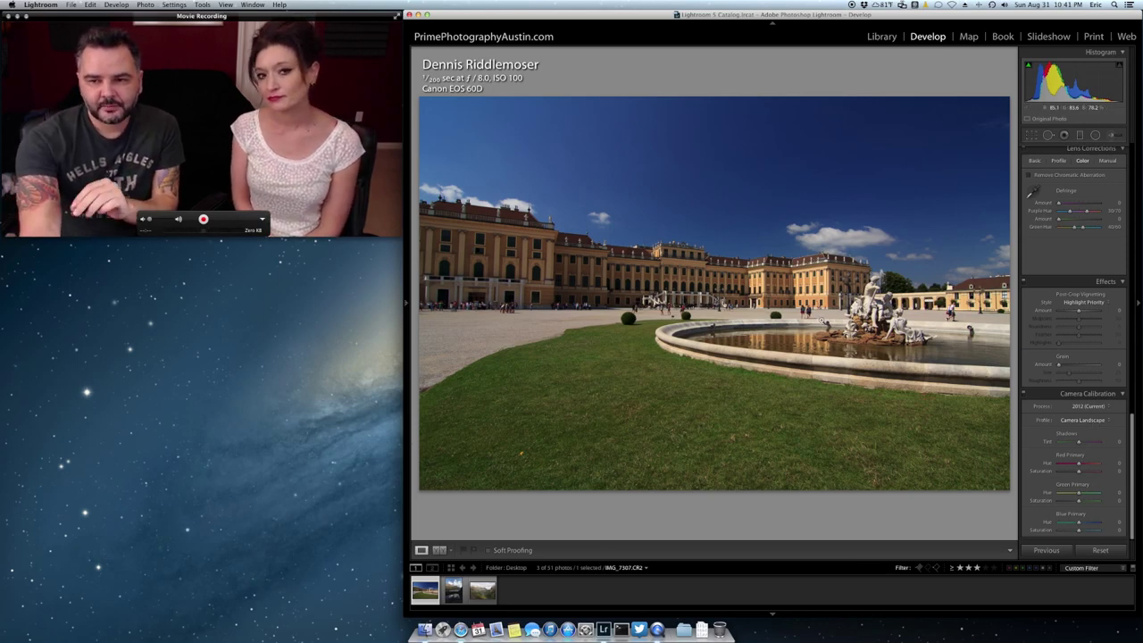
key(backslash)
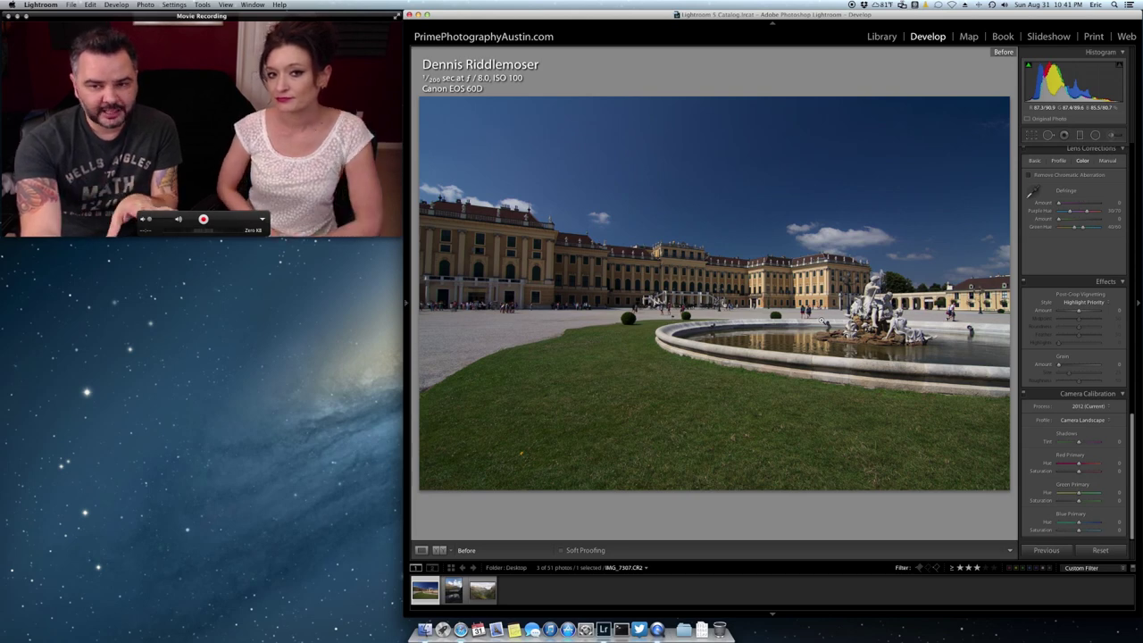
key(backslash)
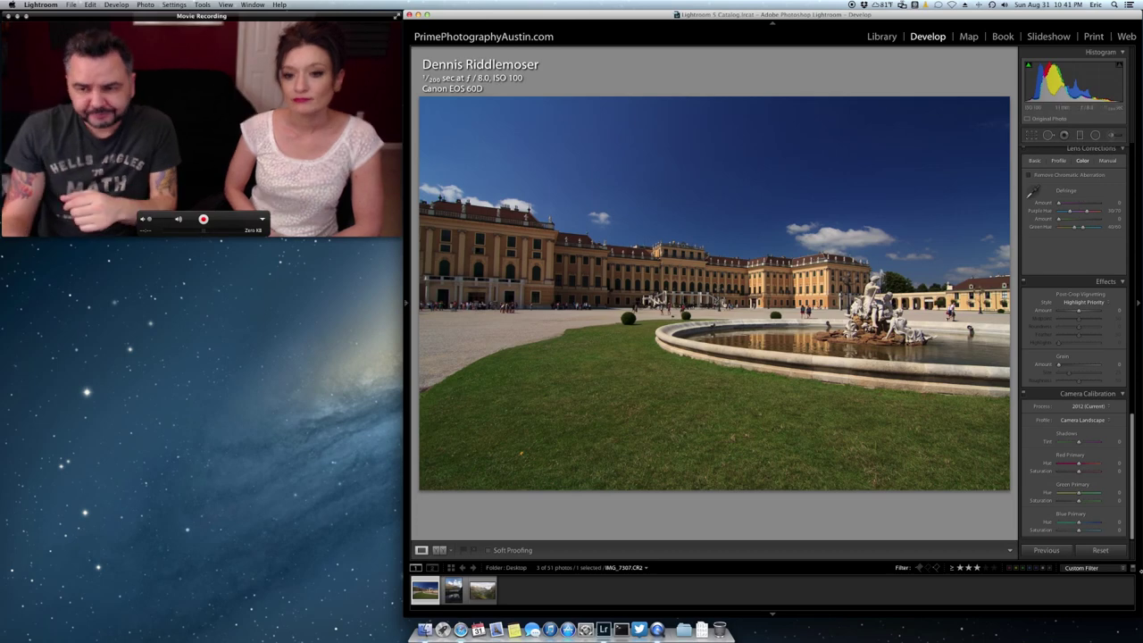
drag(1132, 474, 1118, 168)
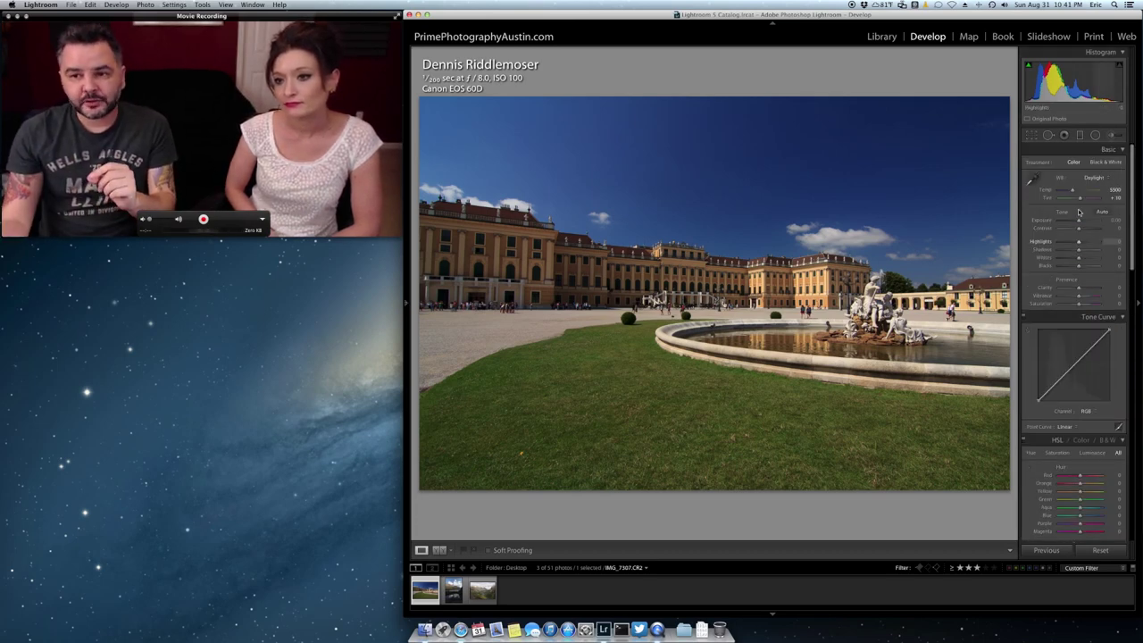
Flatten the photo: Contrast -100, Highlights -100, Shadows +100.
drag(1079, 228, 1061, 231)
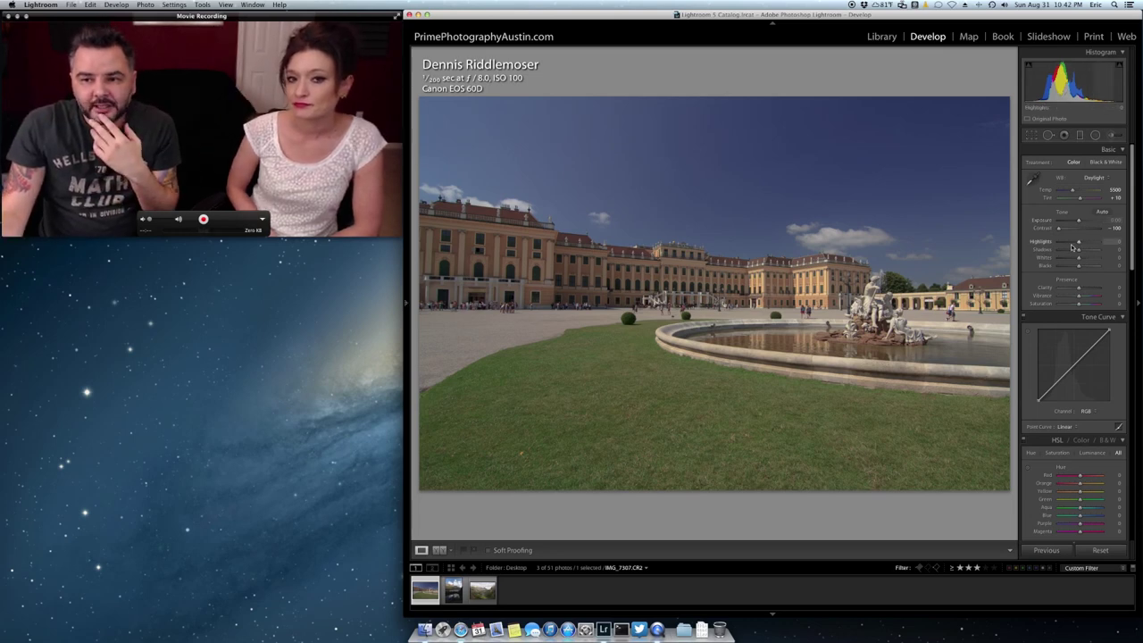
drag(1078, 242, 1040, 242)
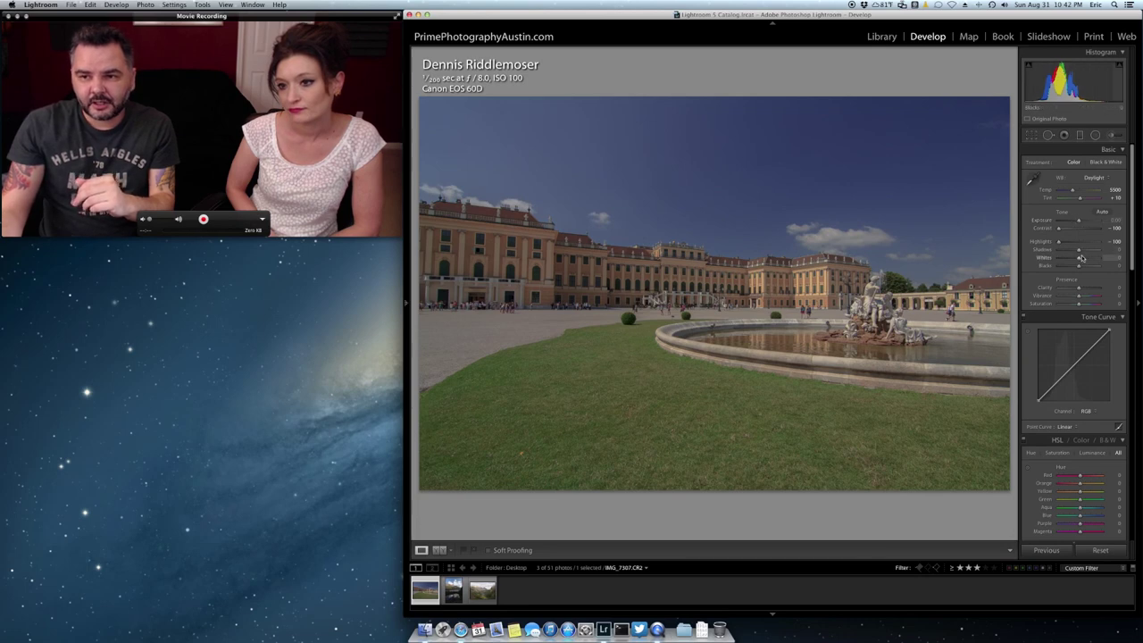
drag(1078, 251, 1109, 265)
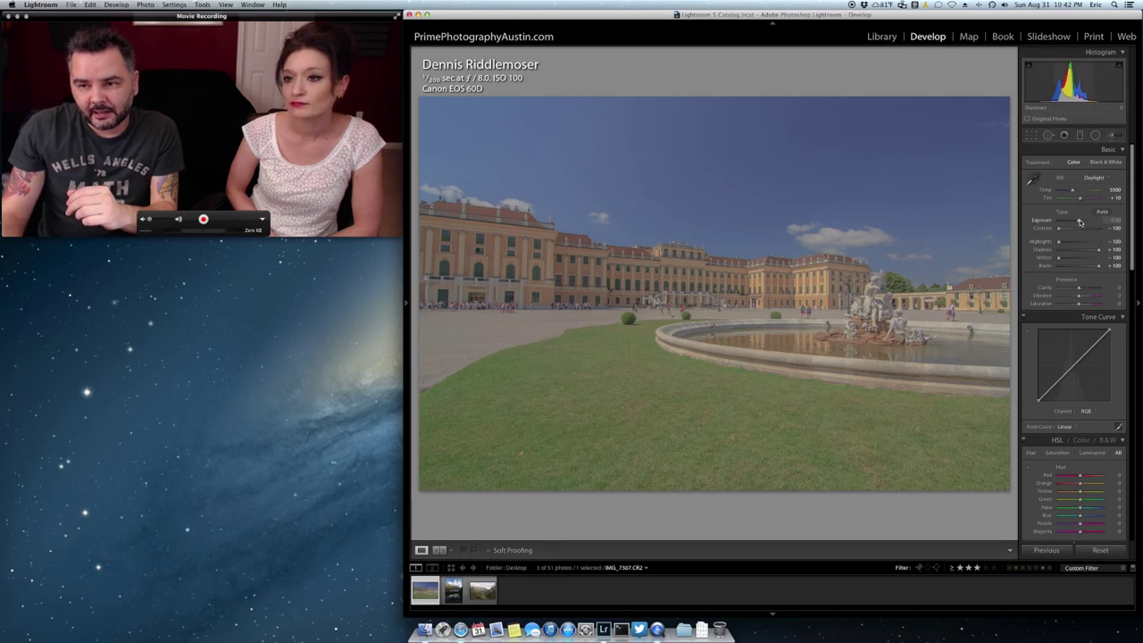
Raise Exposure slightly to about +0.45.
drag(1078, 222, 1080, 221)
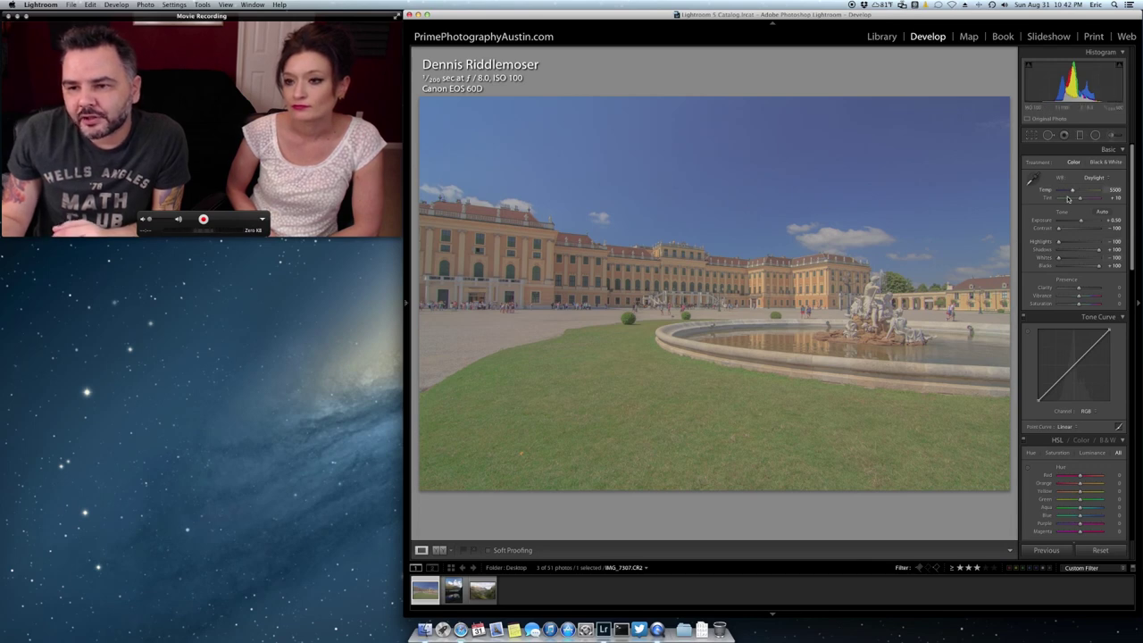
click(1080, 222)
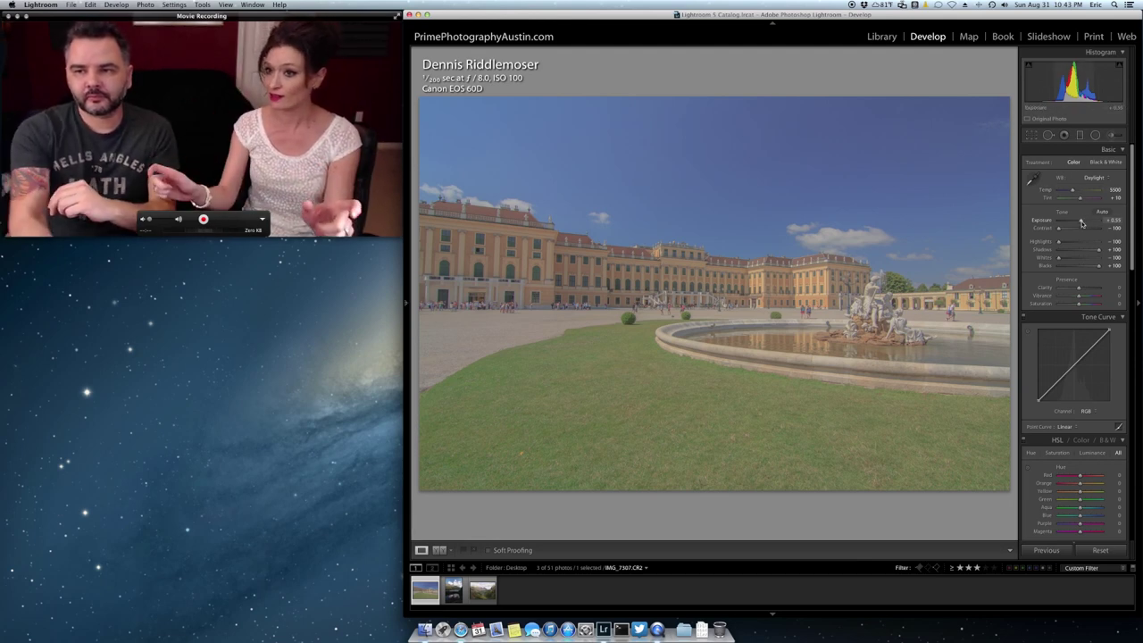
drag(1081, 223, 1082, 222)
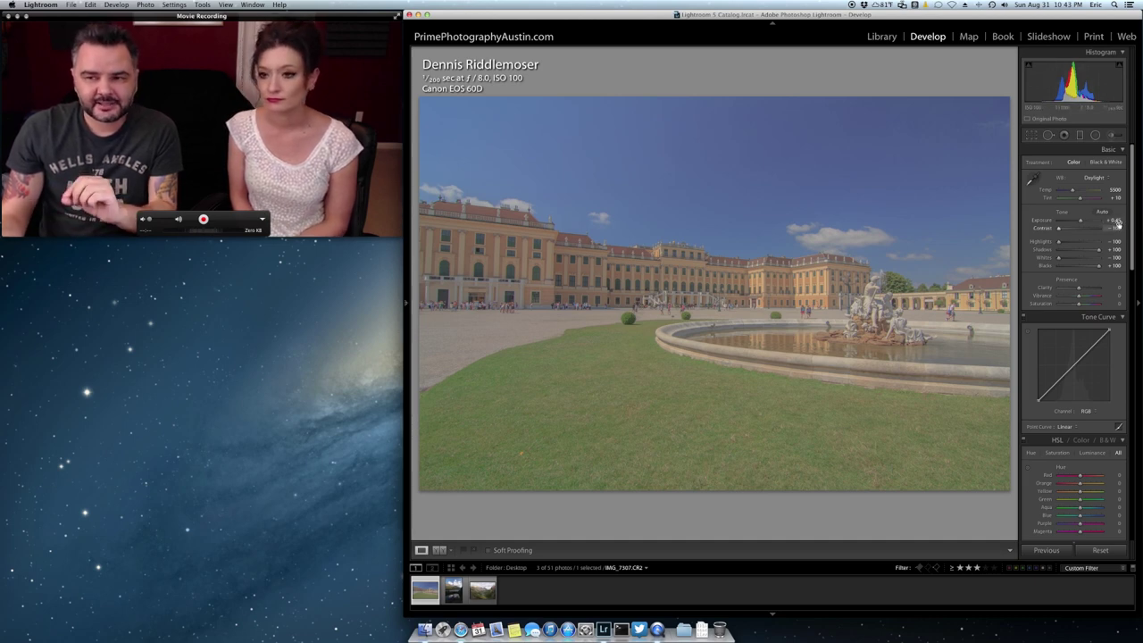
Reset Contrast, Highlights, Shadows, Whites and Blacks back to 0, keeping Exposure at +0.45.
double_click(1059, 229)
double_click(1059, 242)
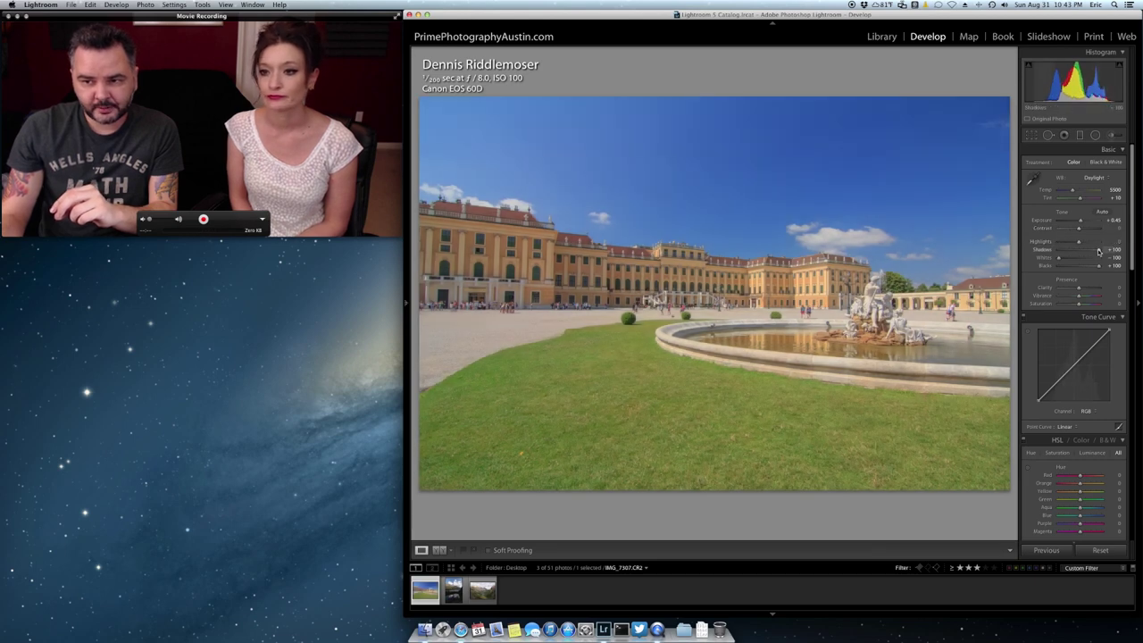
double_click(1098, 251)
double_click(1058, 257)
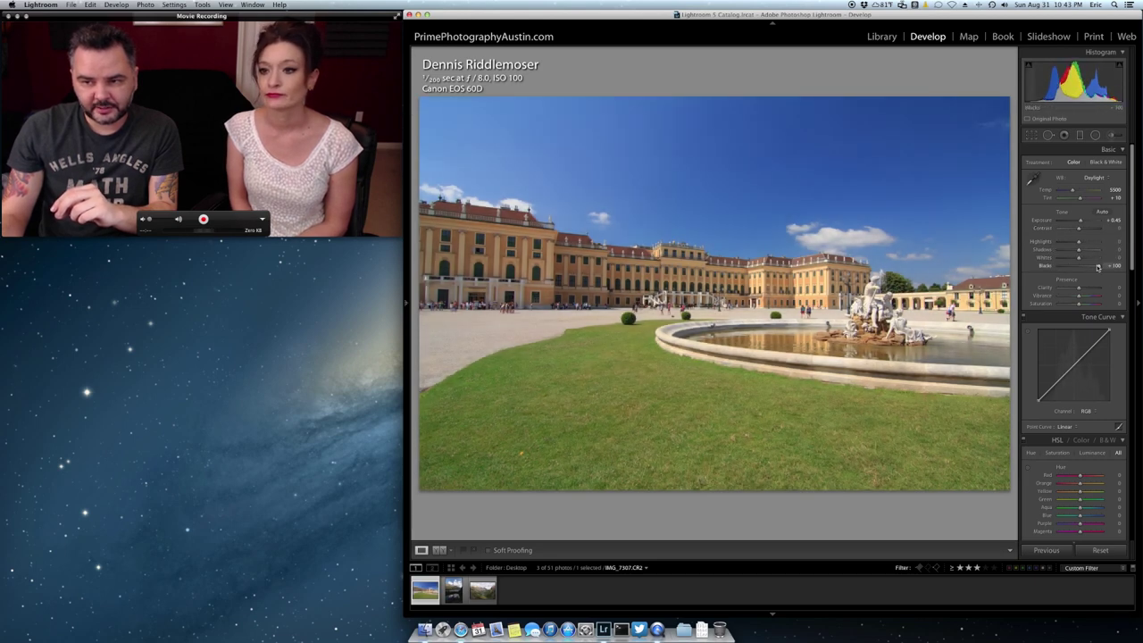
double_click(1098, 266)
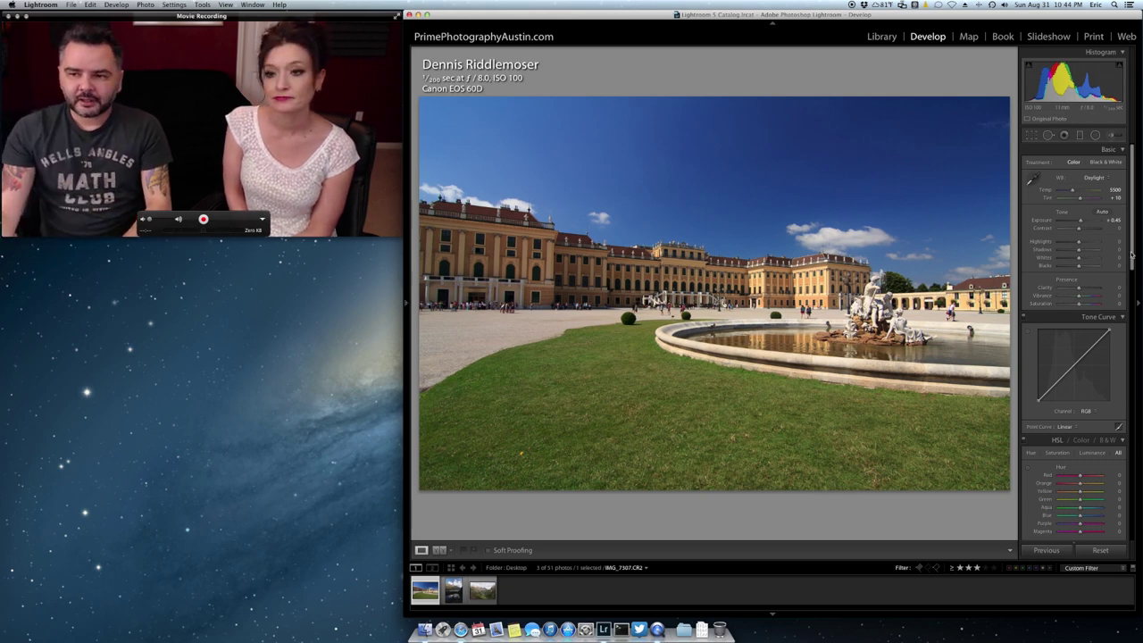
Lower Highlights to -20 to recover the bright sky and palace facade.
drag(1130, 255, 1134, 159)
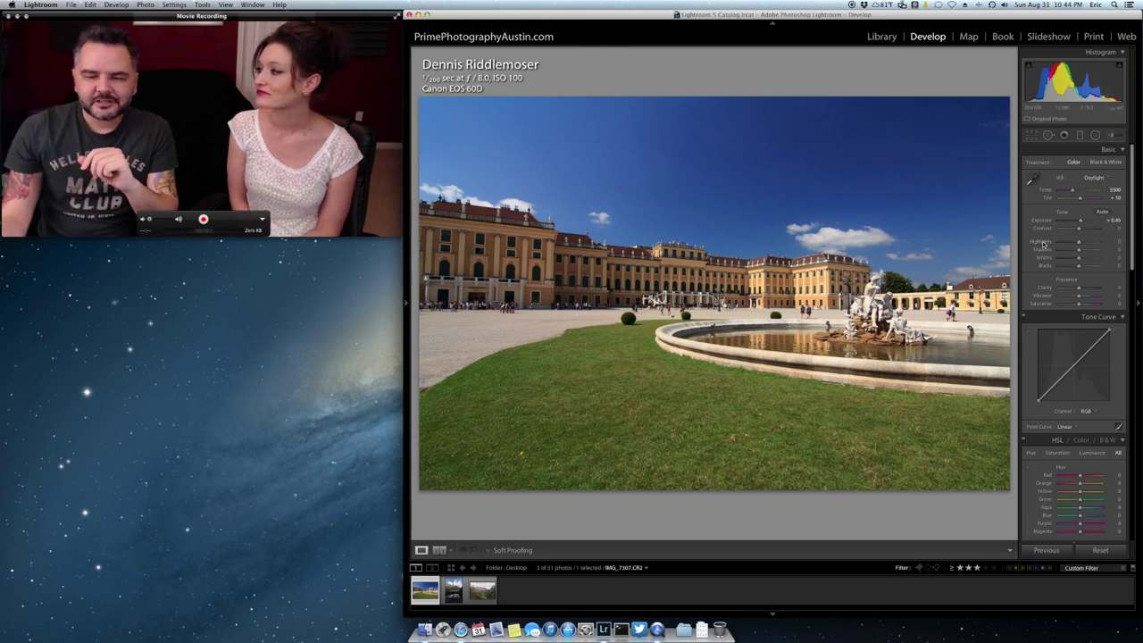
drag(1078, 242, 1094, 261)
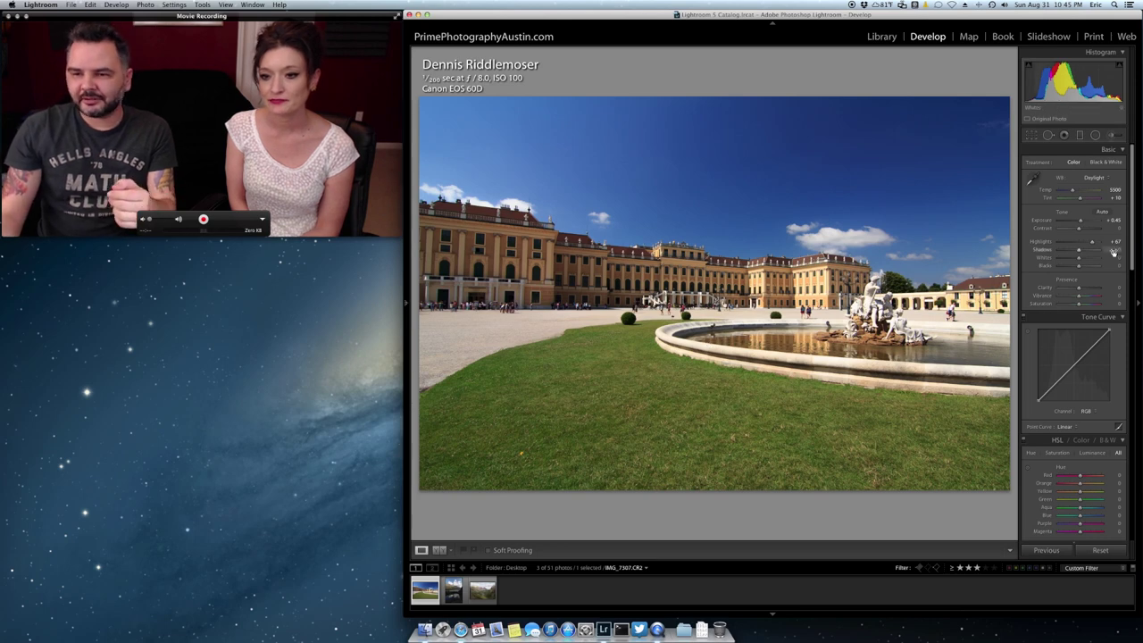
mouse_move(1091, 242)
mouse_down()
mouse_move(1040, 242)
mouse_move(1120, 243)
mouse_move(1064, 243)
mouse_move(1107, 243)
mouse_move(1074, 244)
mouse_up()
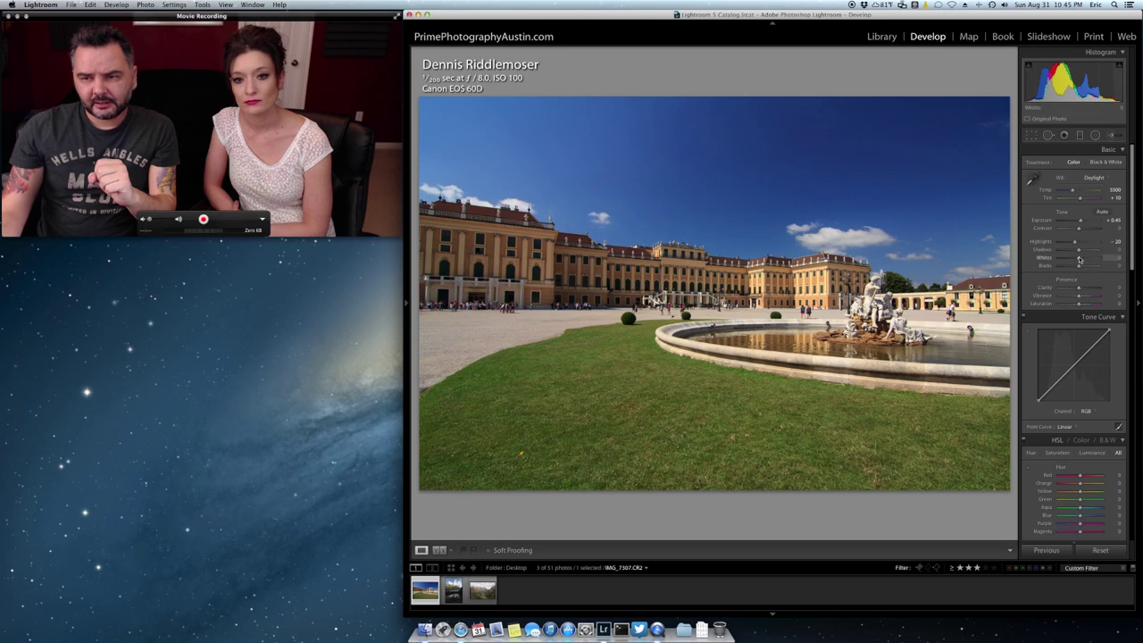
Raise Shadows, then ease them back to about +33 to open up the facade and grass.
drag(1078, 253, 1107, 251)
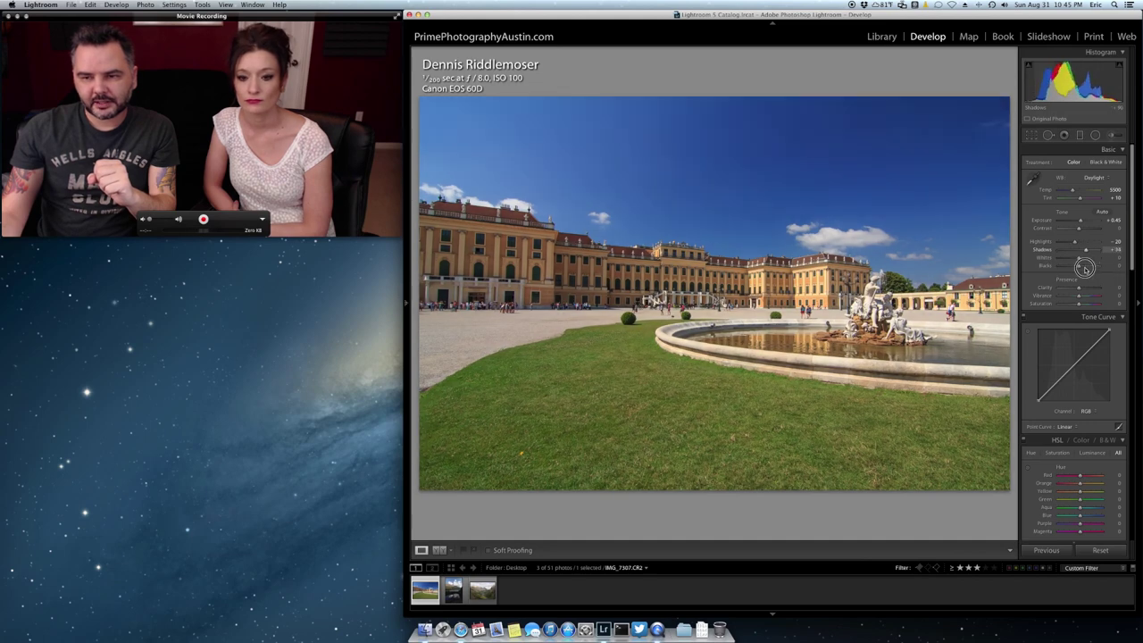
drag(1098, 252, 1085, 251)
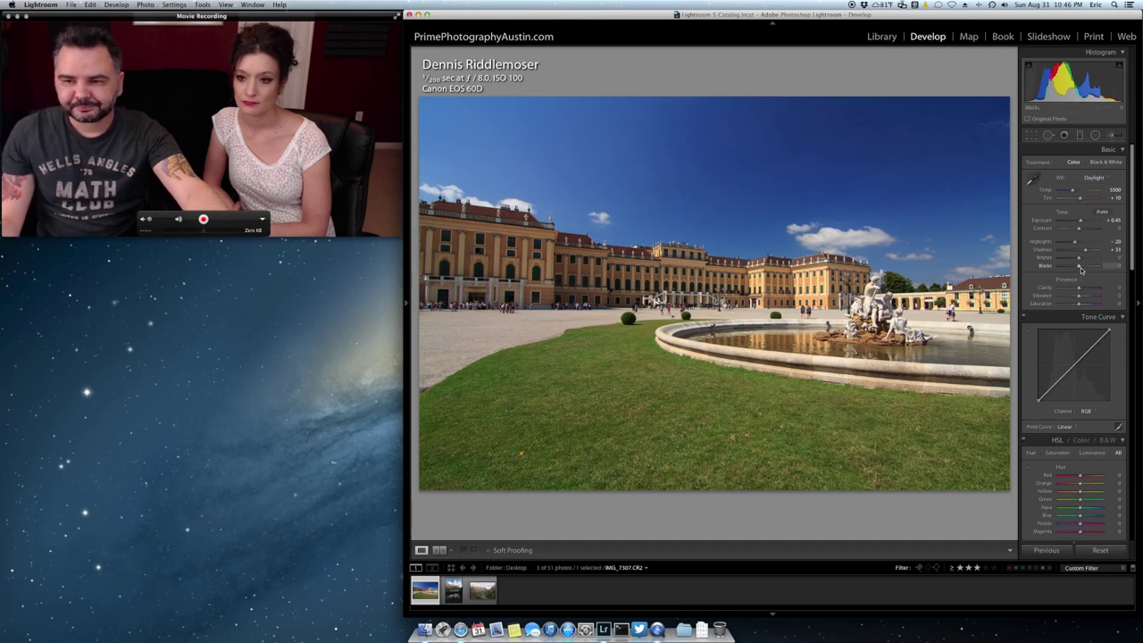
Set Whites to about +1 using the Alt clipping preview, then return to Fit view.
key(alt)
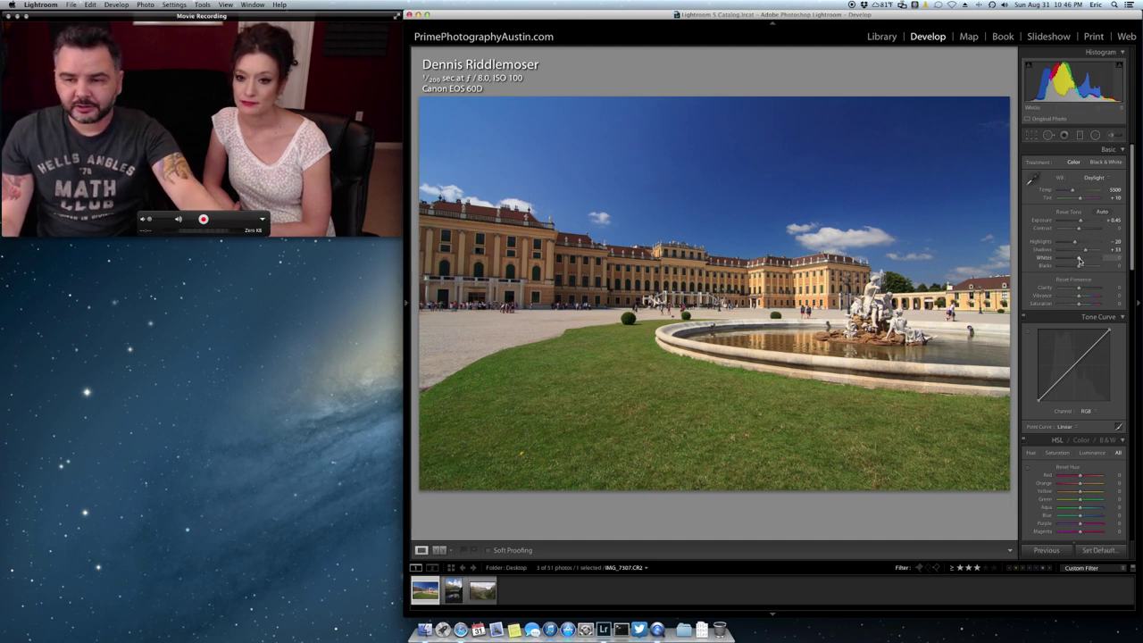
alt+click(1078, 261)
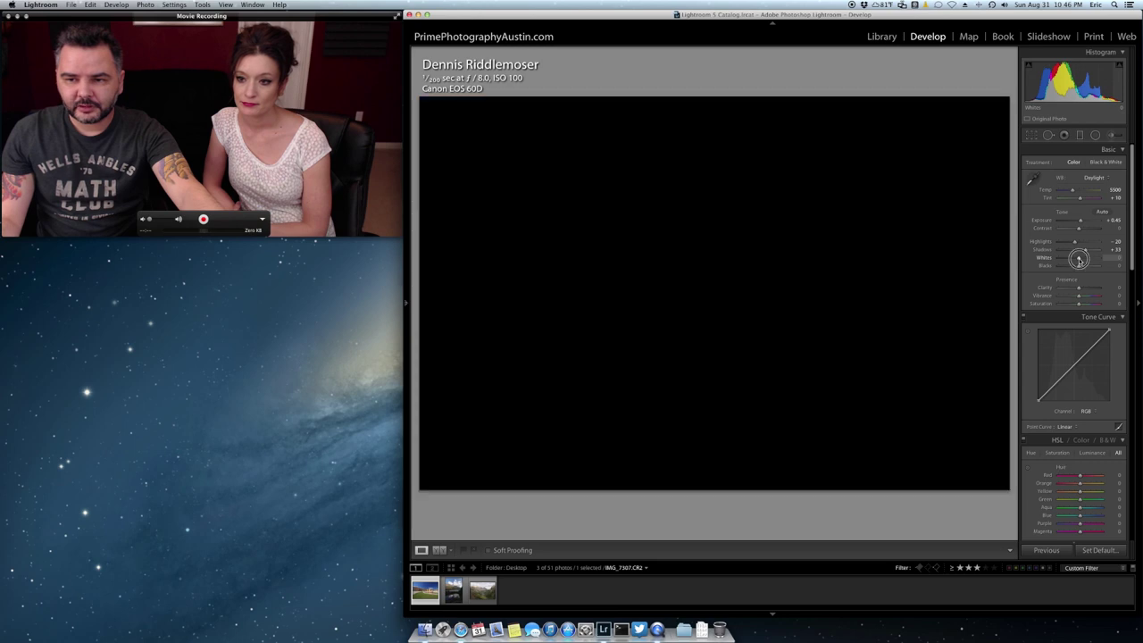
drag(1079, 259, 1084, 259)
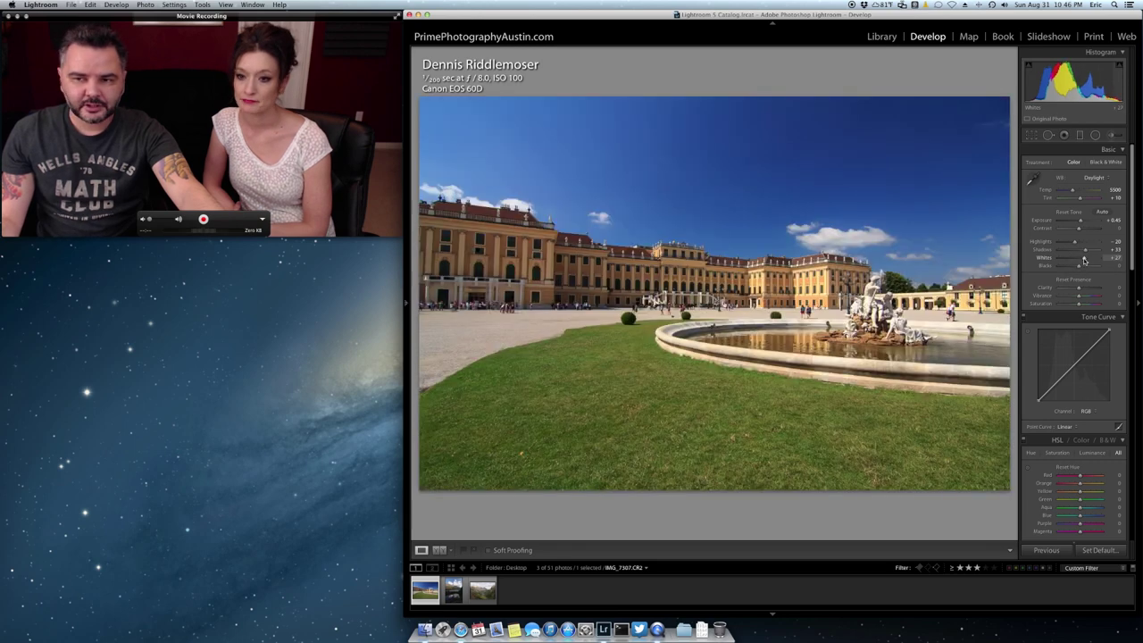
click(889, 304)
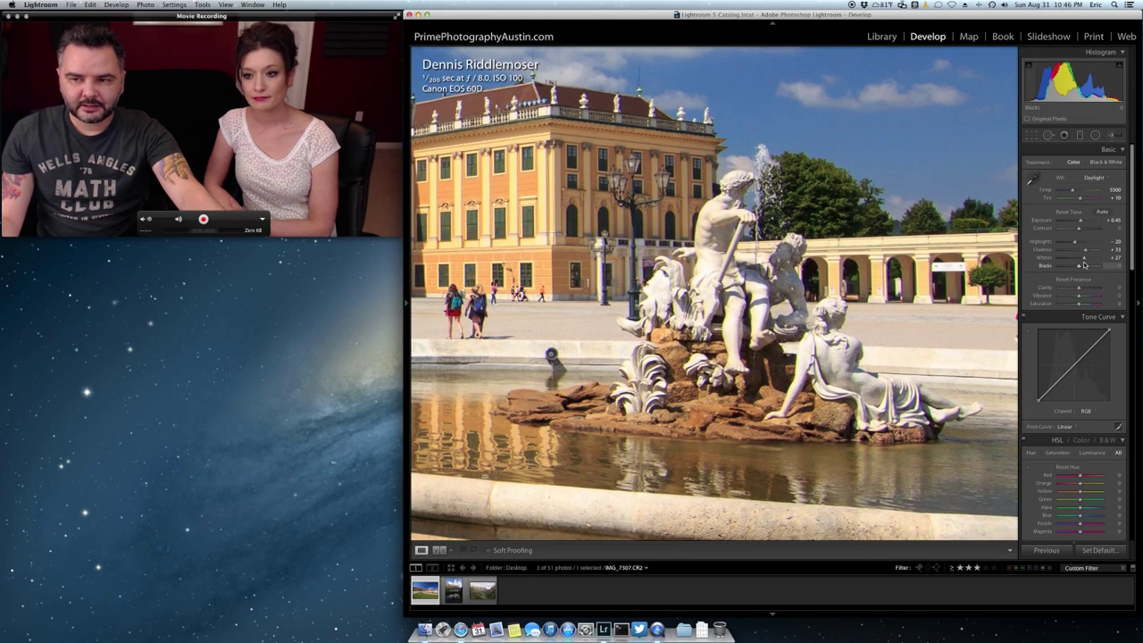
drag(1080, 259, 1078, 260)
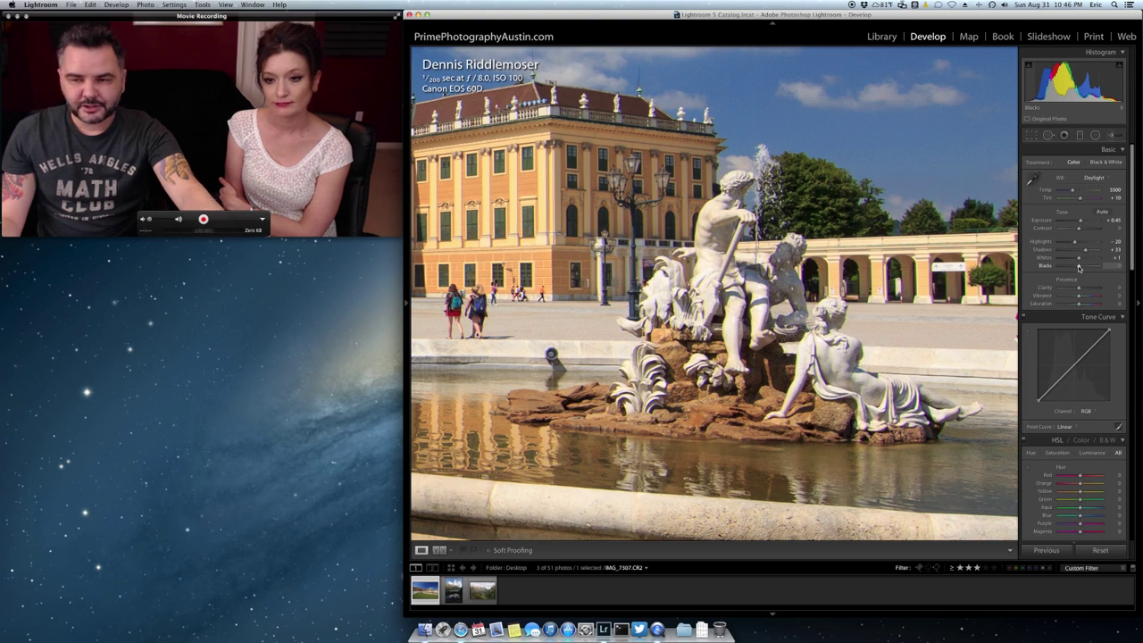
key(alt)
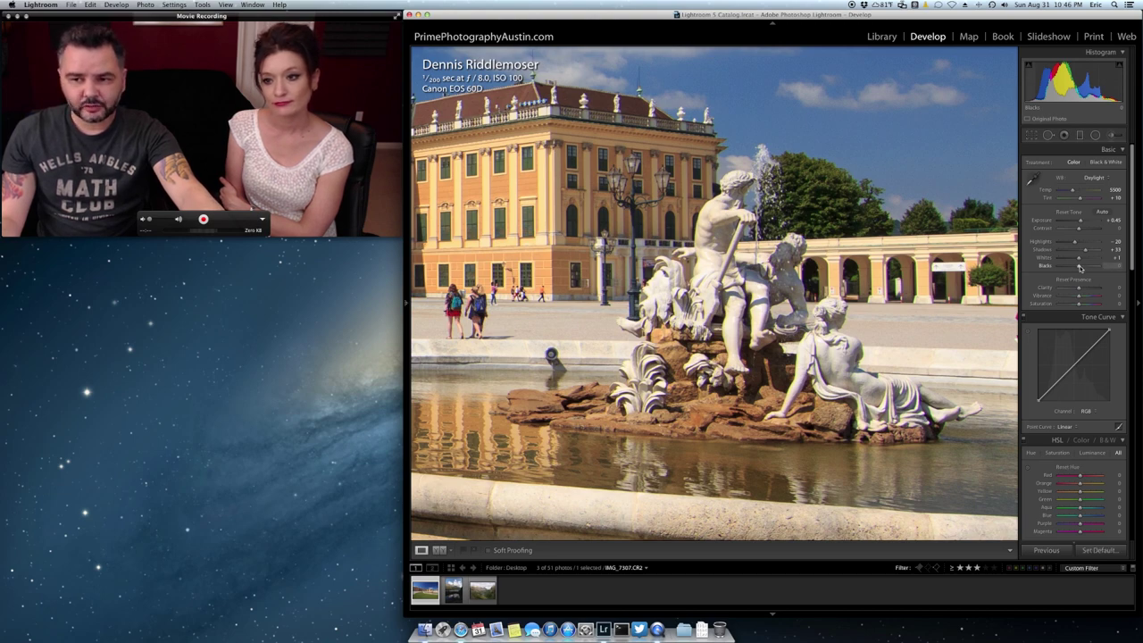
key(Left)
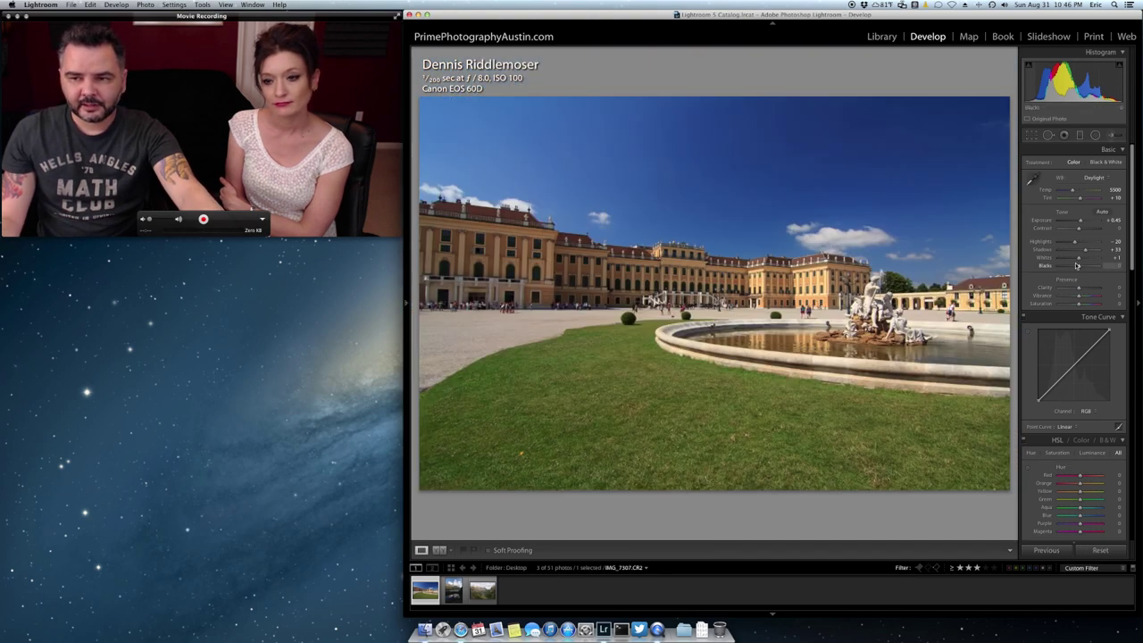
Pull Blacks down to -7 while watching the shadow clipping preview.
alt+click(1079, 268)
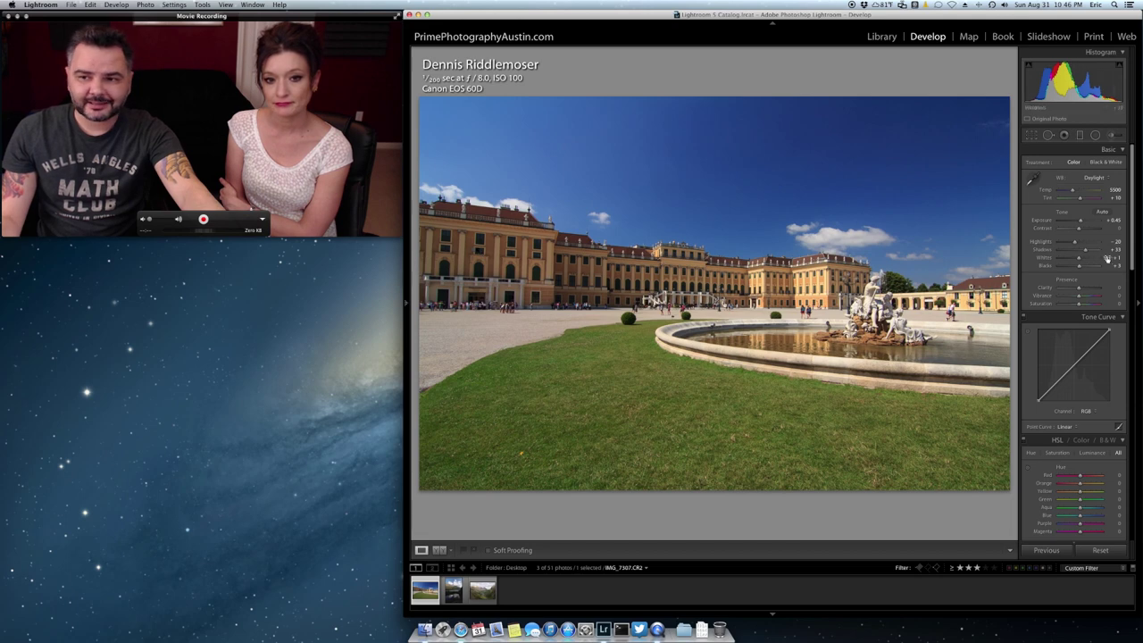
alt+click(1079, 267)
drag(1078, 267, 1077, 266)
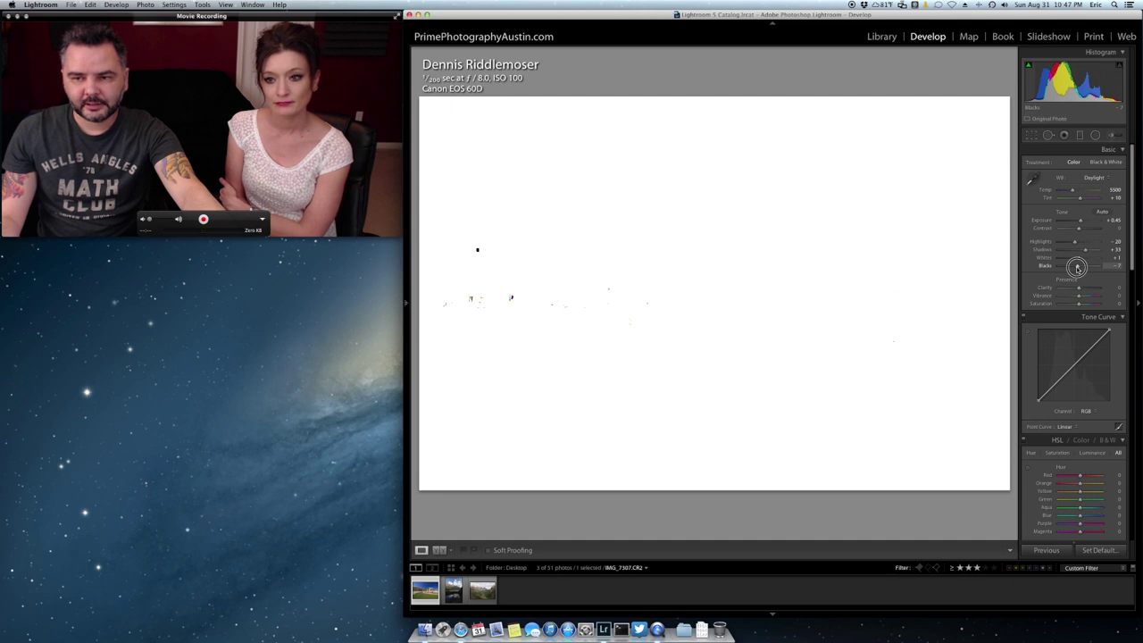
drag(1077, 267, 1079, 265)
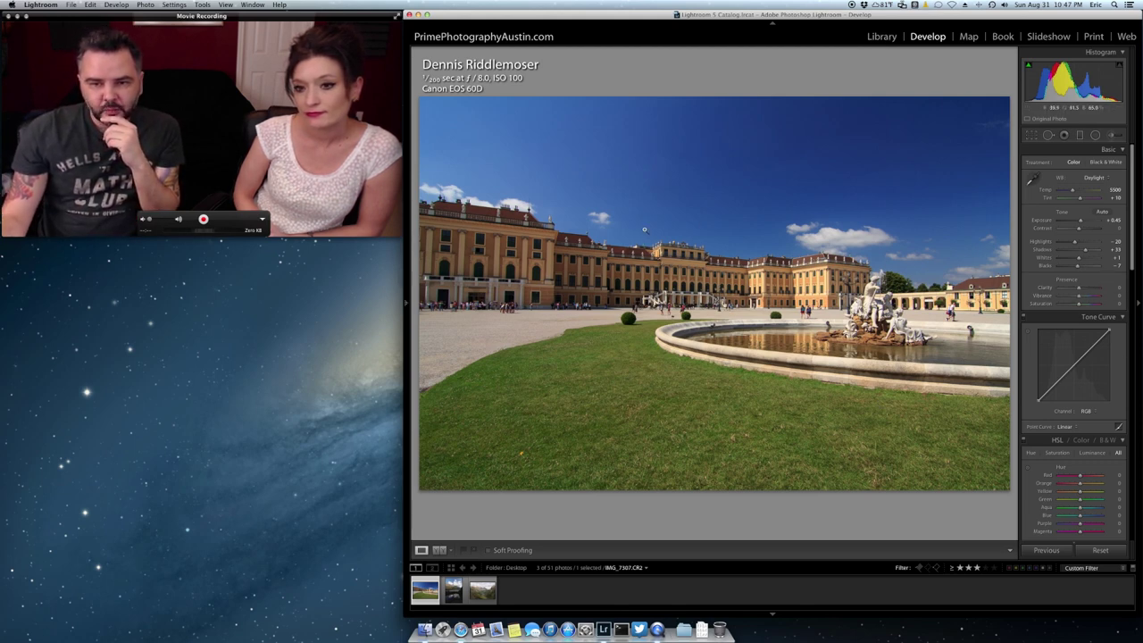
Zoom to 1:1 and pan across the palace facade to the fountain statues.
click(676, 278)
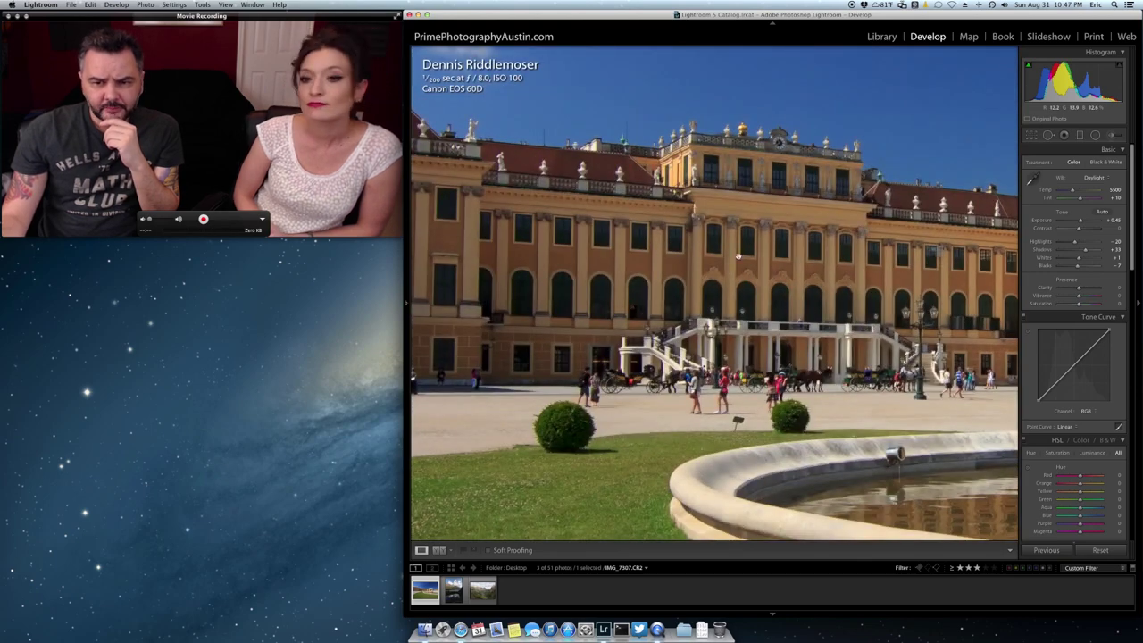
drag(800, 279, 765, 229)
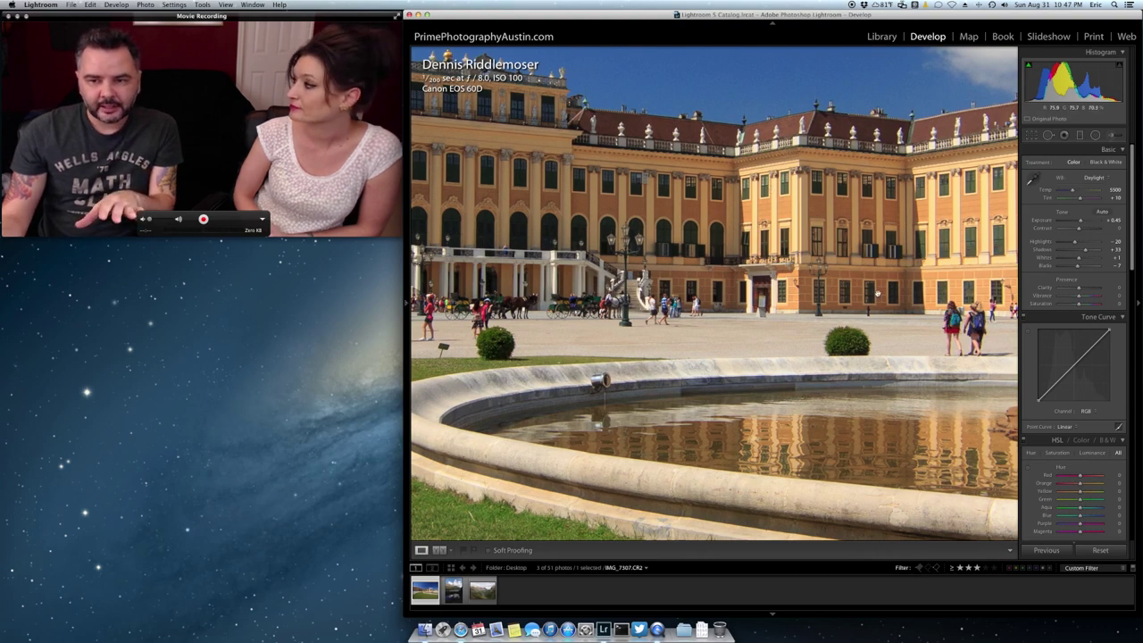
drag(877, 294, 705, 357)
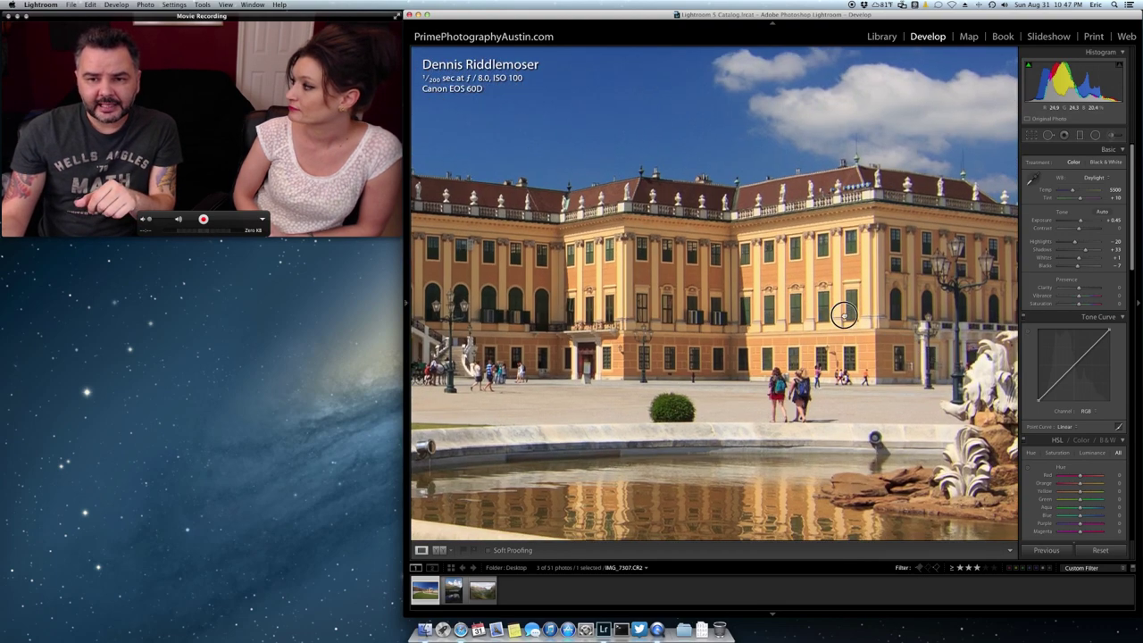
drag(843, 315, 666, 235)
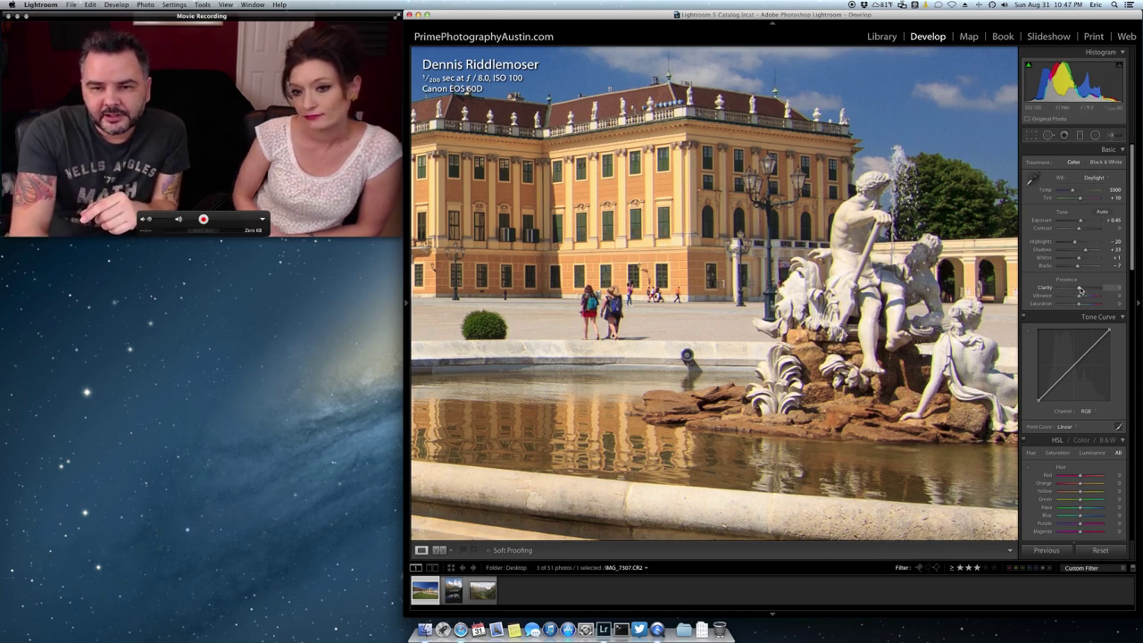
Raise Clarity from +5 to +15, then return to the Fit view.
drag(1080, 290, 1080, 290)
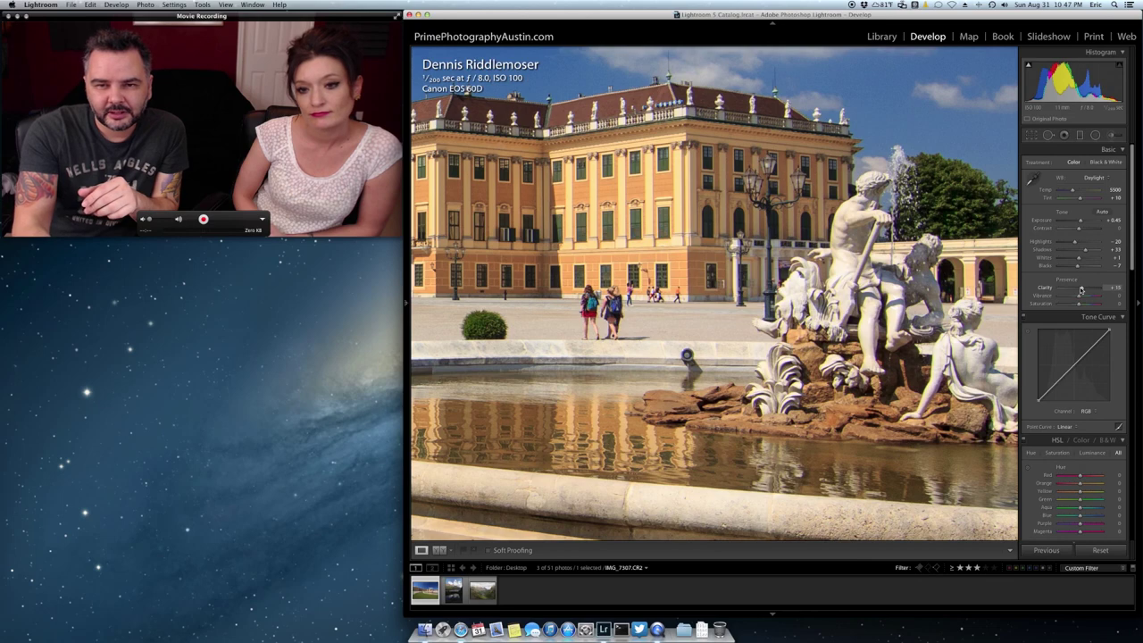
drag(1080, 290, 1082, 290)
key(z)
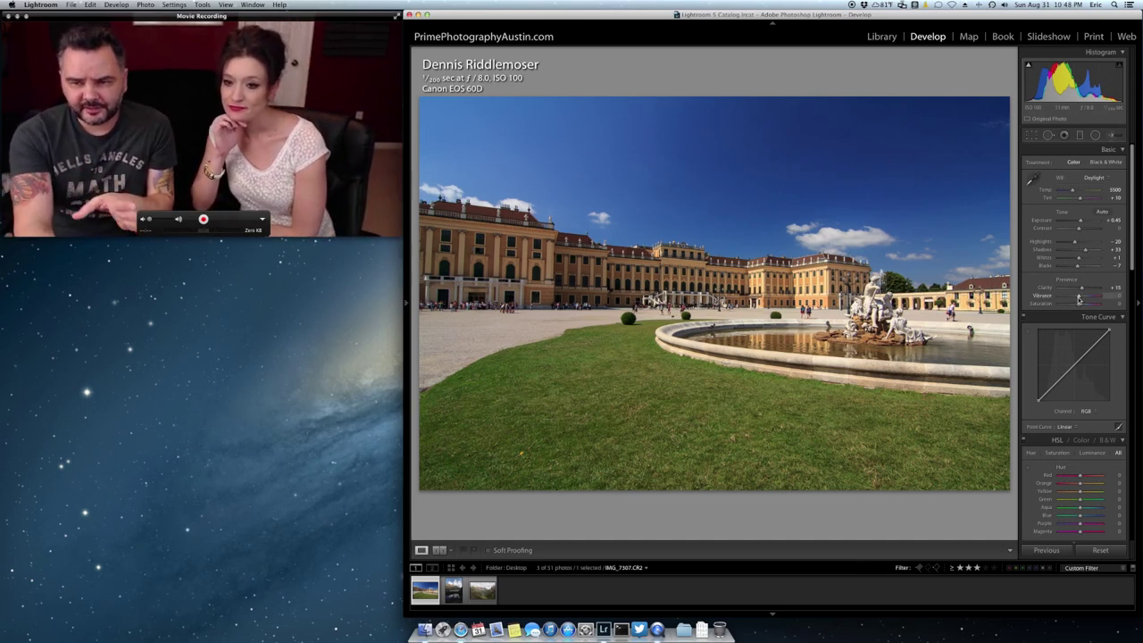
Push Vibrance up sharply, settle it back at +17, then zoom to 1:1 on the facade.
key(Up)
key(Up)
key(Up)
key(Up)
key(Up)
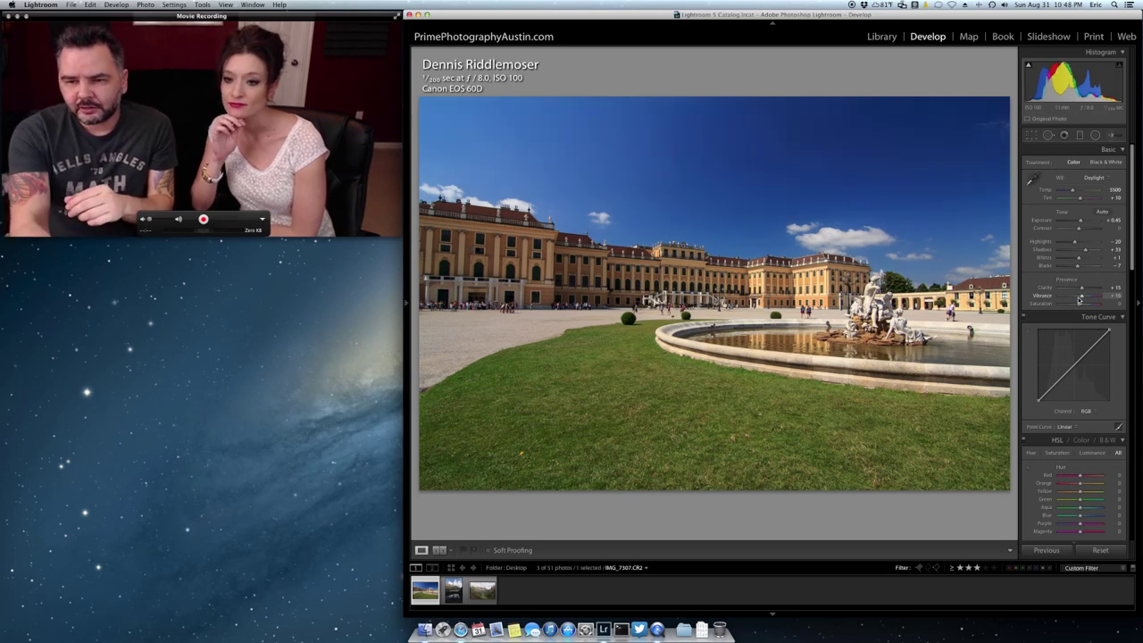
key(Up)
key(Up)
key(Up)
key(Up)
key(Up)
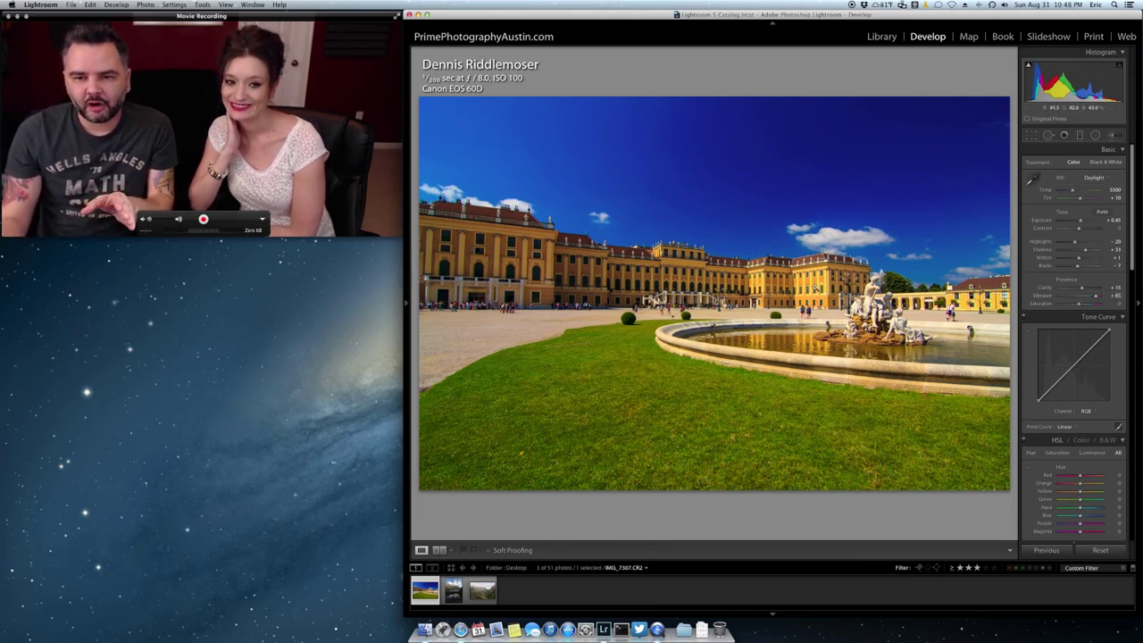
drag(1095, 297, 1080, 298)
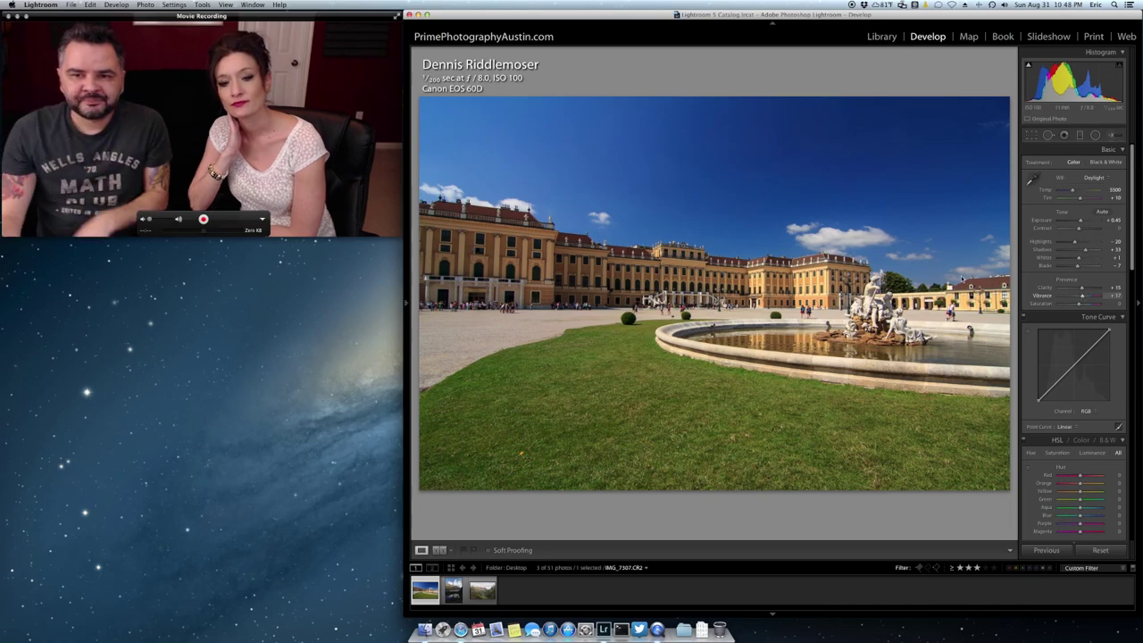
click(660, 293)
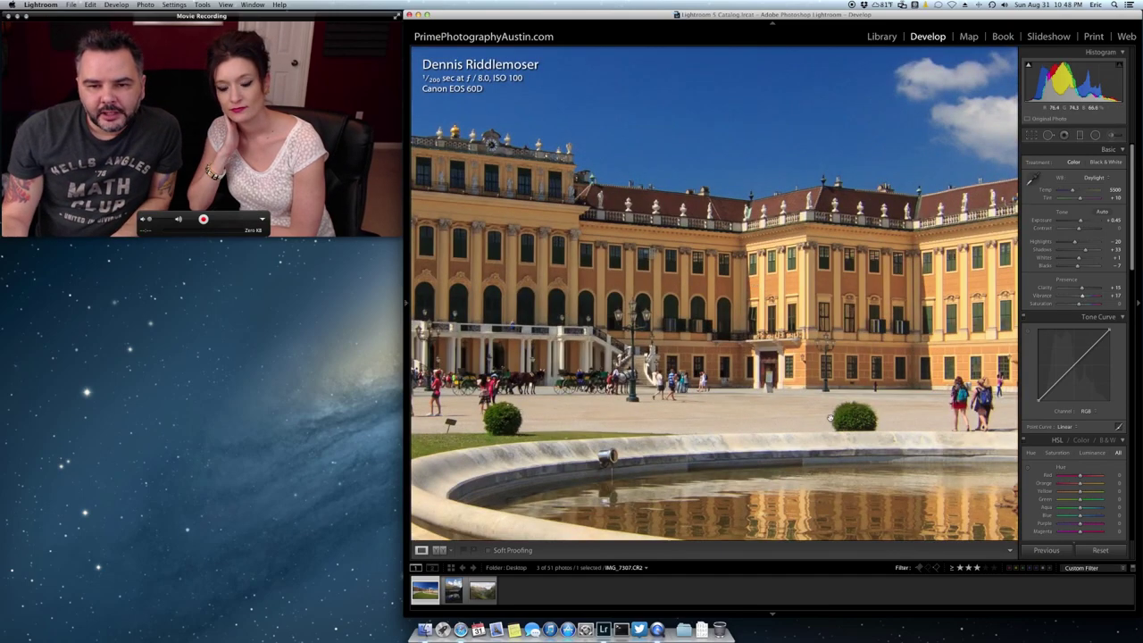
Pan over the fountain statue and palace at 1:1, then return to the full-photo view.
scroll(608, 251, down, 5)
scroll(608, 251, right, 10)
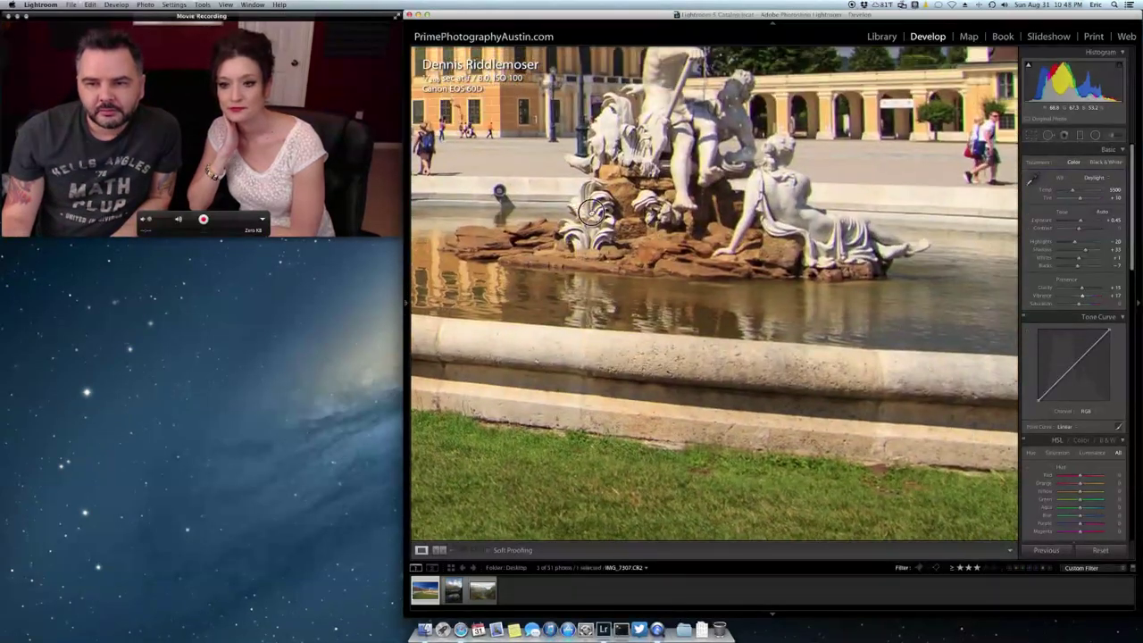
drag(499, 190, 503, 328)
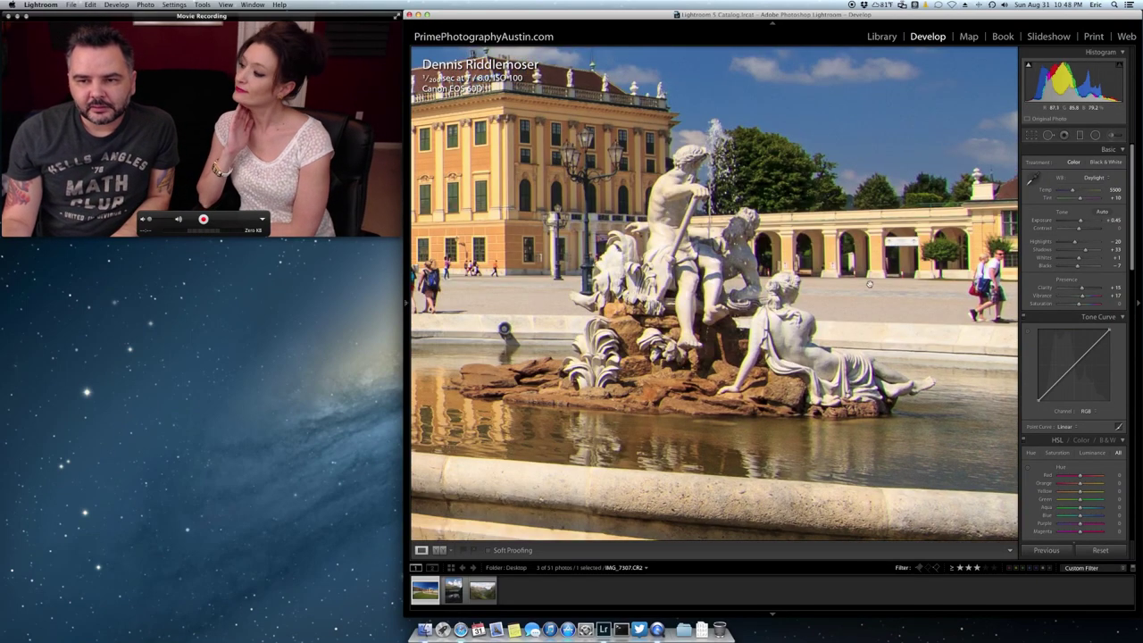
drag(871, 355, 696, 259)
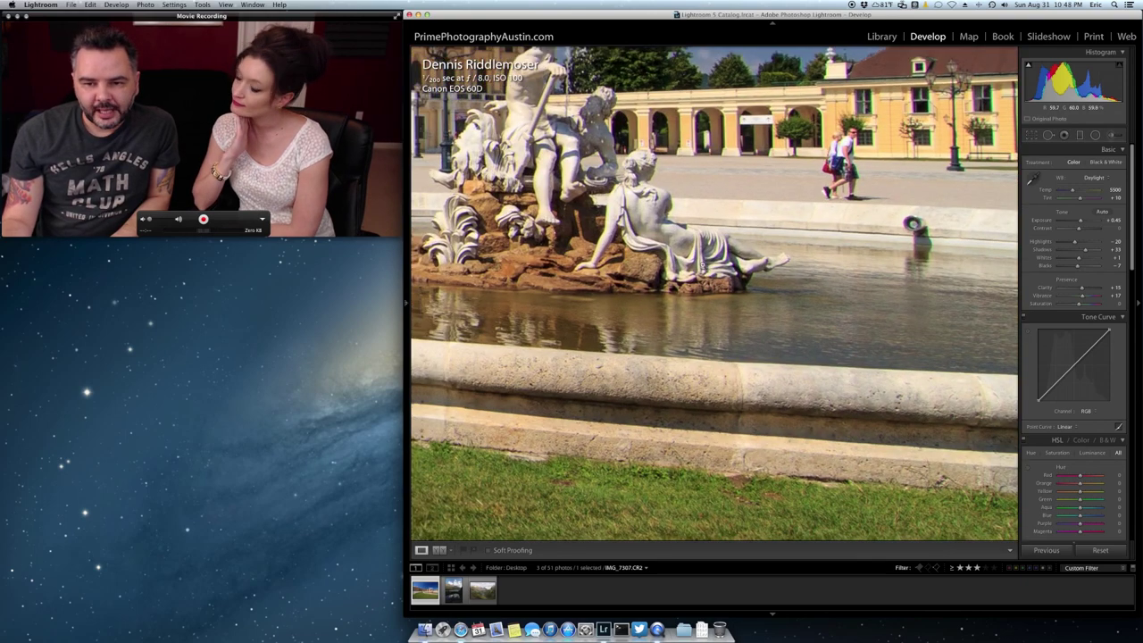
click(698, 263)
scroll(1065, 283, down, 10)
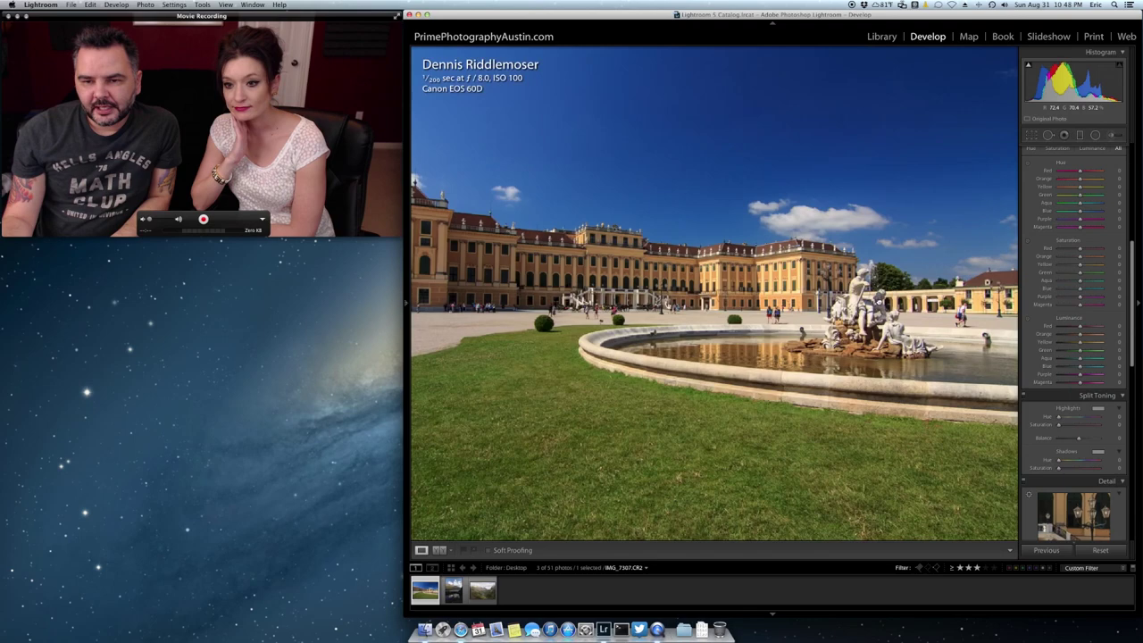
Zoom to 1:1 on the fountain statue and bring Lens Corrections into view.
click(821, 273)
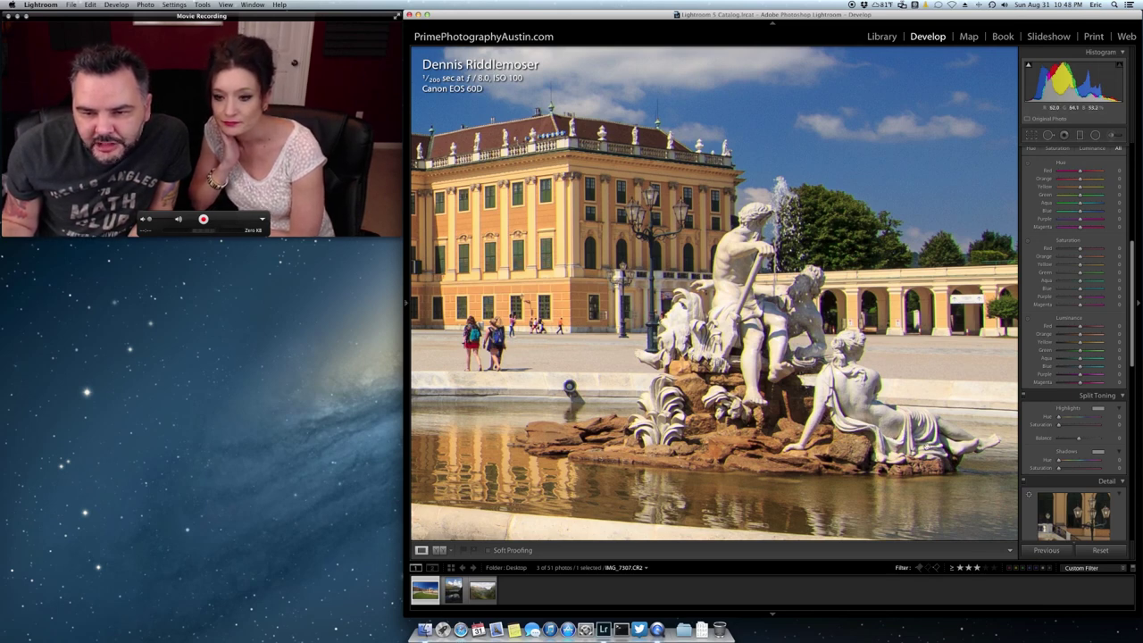
scroll(1106, 346, down, 10)
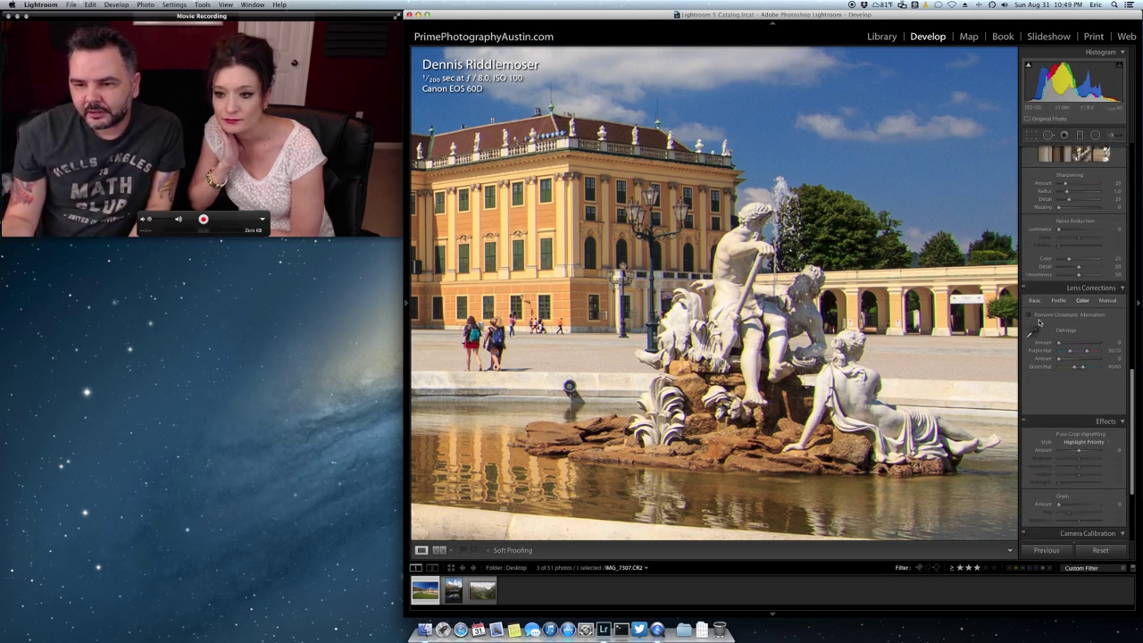
Enable Remove Chromatic Aberration in Lens Corrections, then zoom back out to Fit.
click(1031, 316)
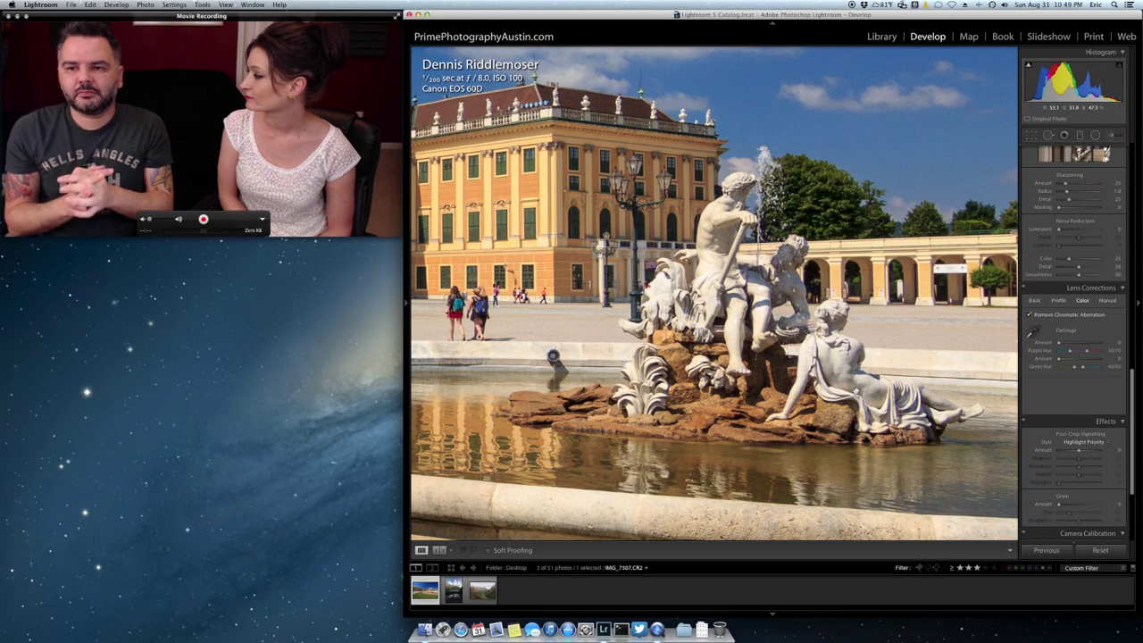
click(813, 346)
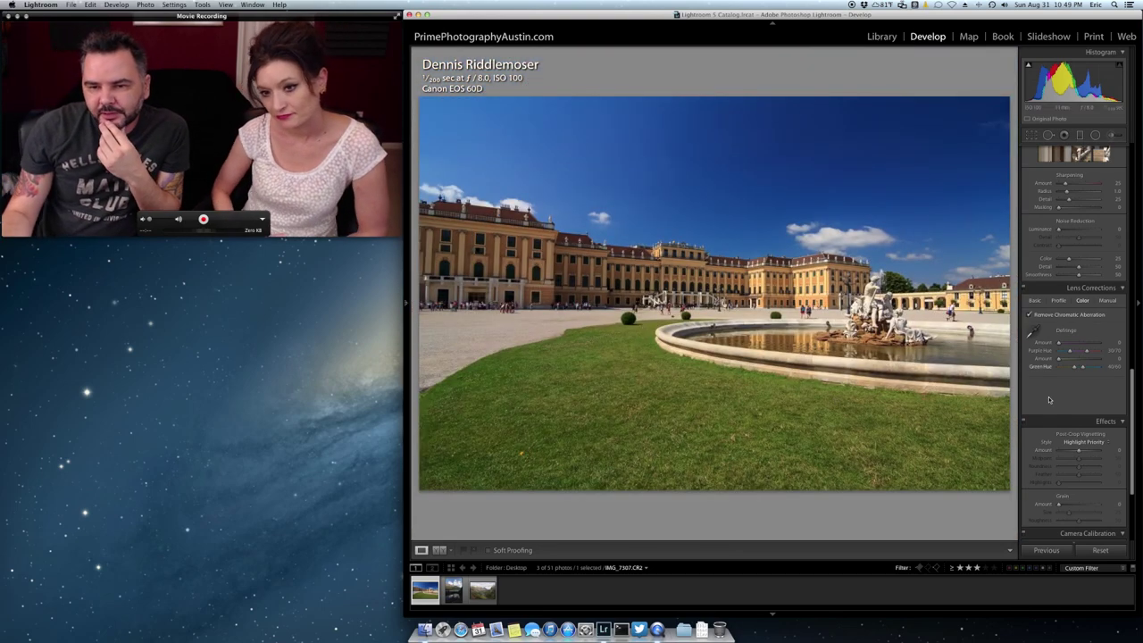
scroll(1114, 434, down, 5)
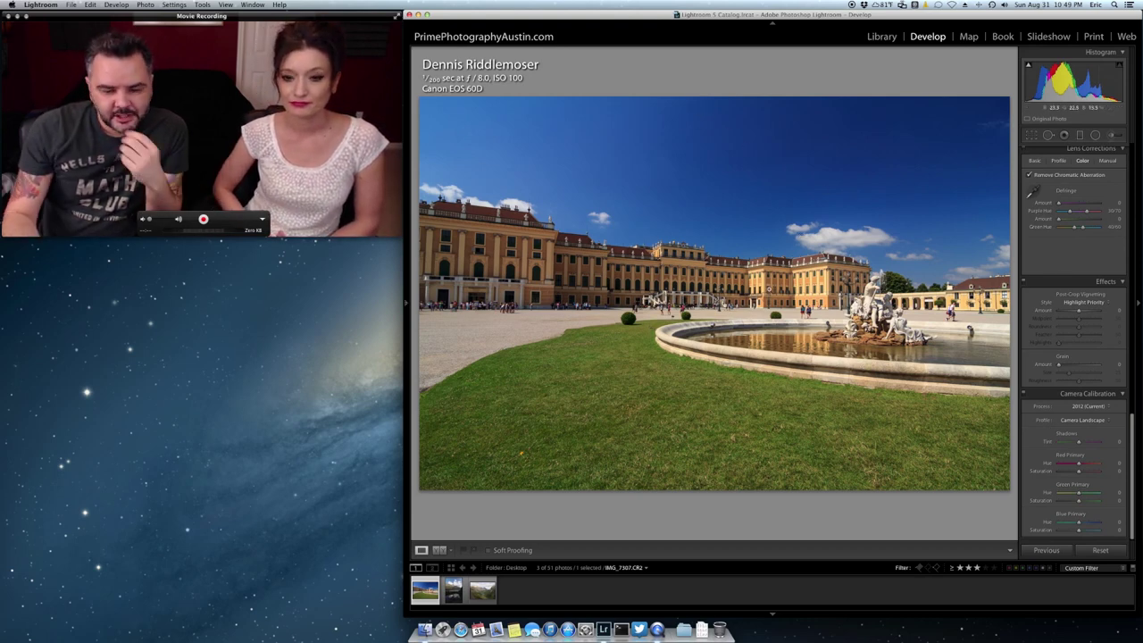
key(backslash)
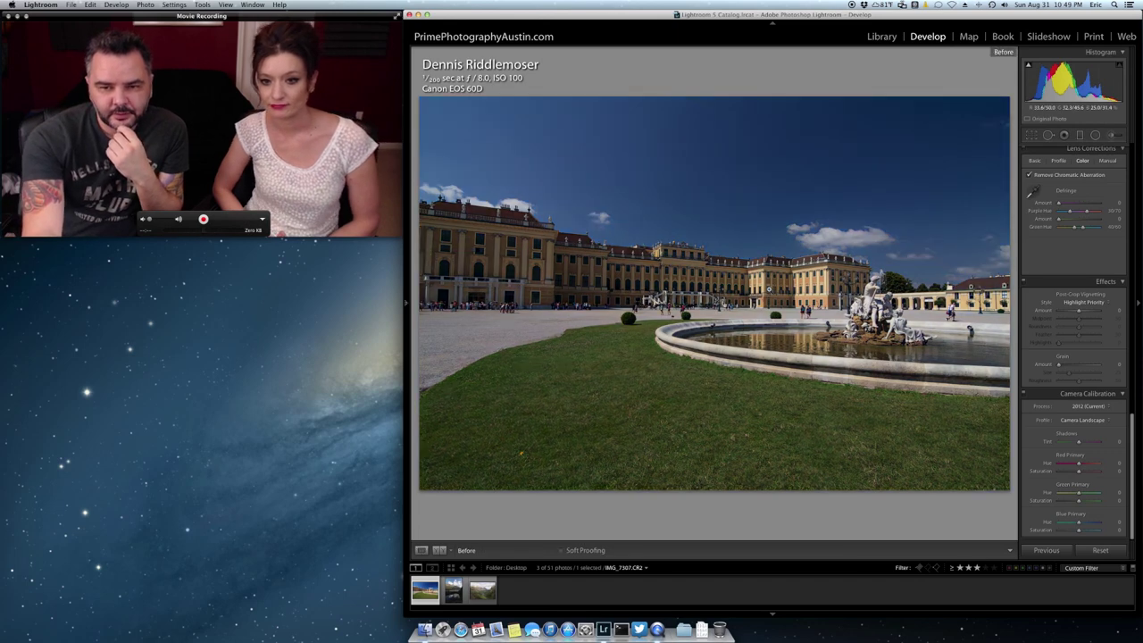
key(backslash)
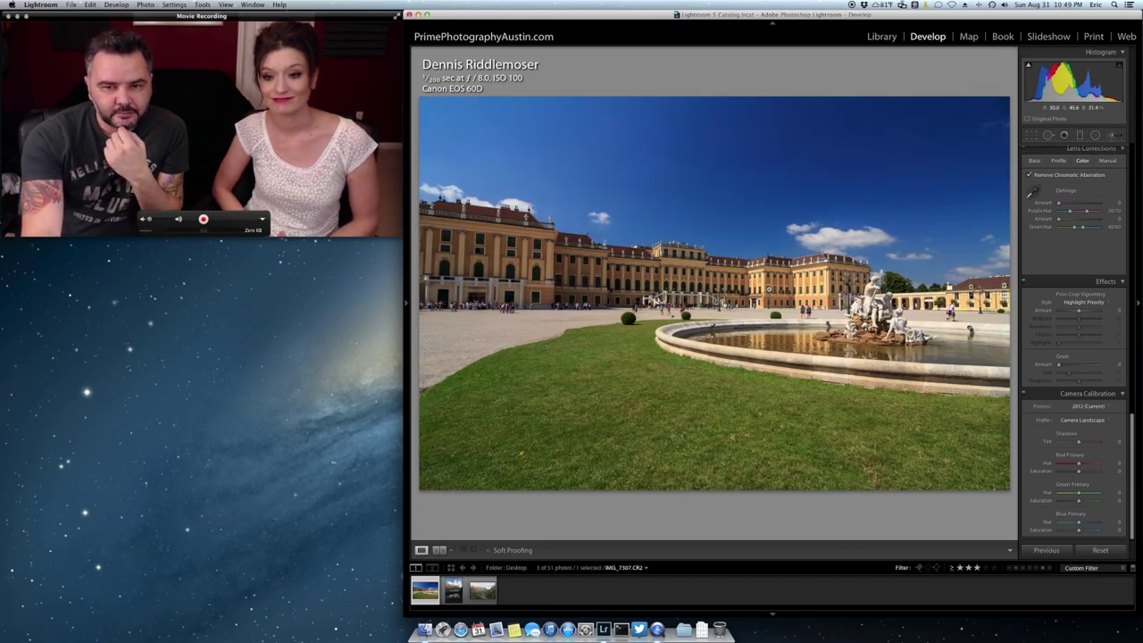
key(backslash)
key(backslash)
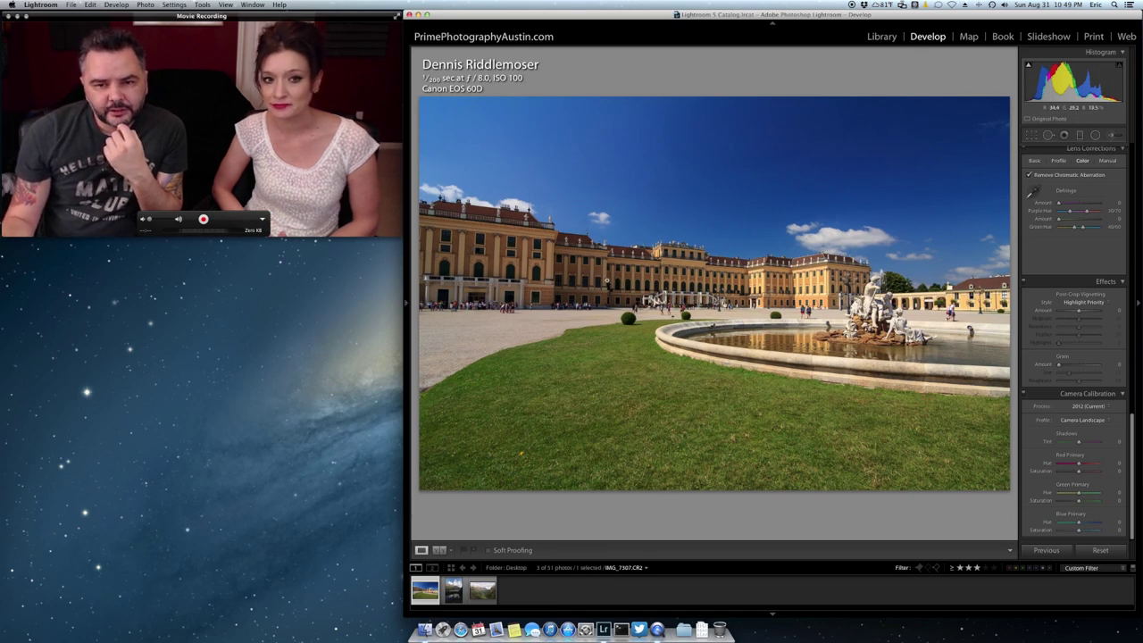
drag(1132, 425, 1139, 117)
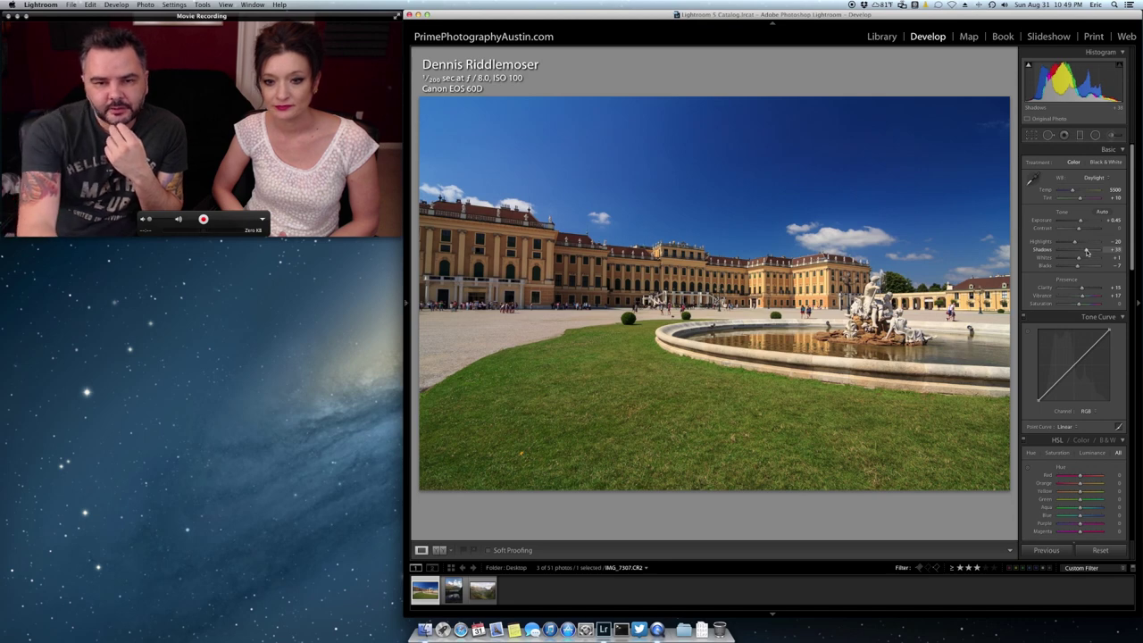
Lift Shadows further and raise Vibrance to about +54 for a richer sky and grass.
scroll(1086, 253, up, 3)
scroll(1086, 253, up, 2)
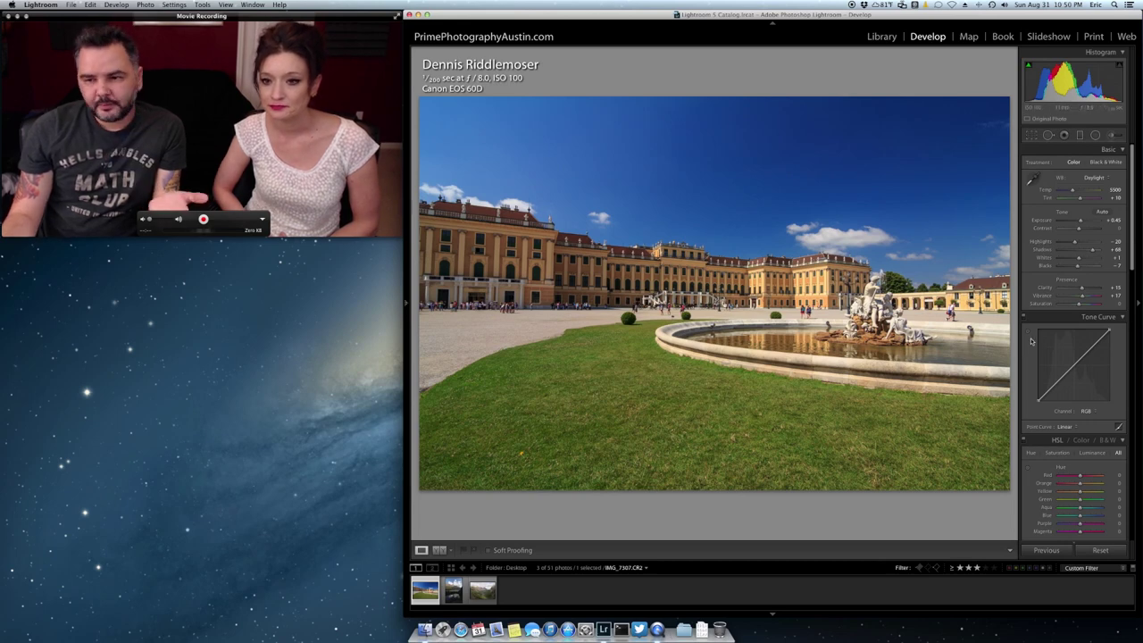
drag(1134, 258, 1125, 327)
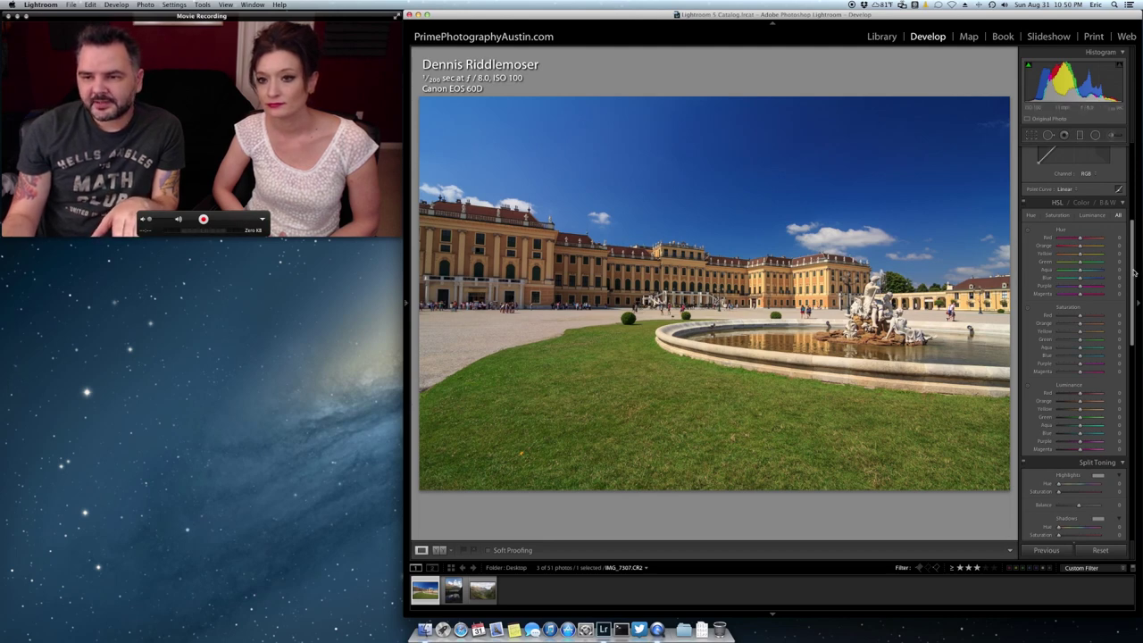
drag(1130, 273, 1137, 179)
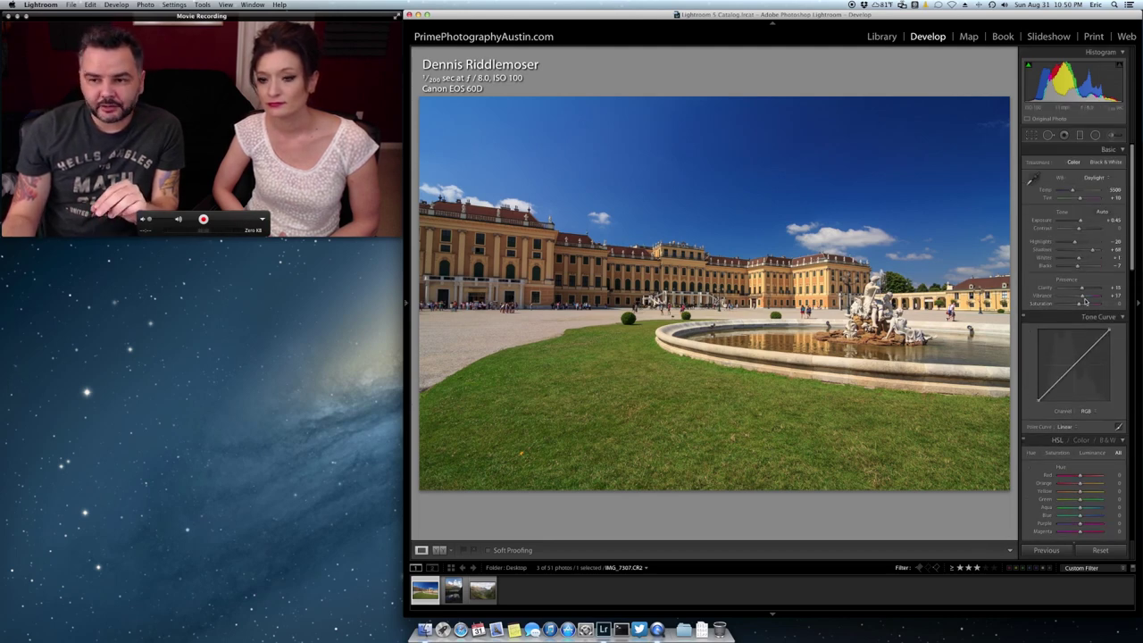
drag(1082, 300, 1090, 296)
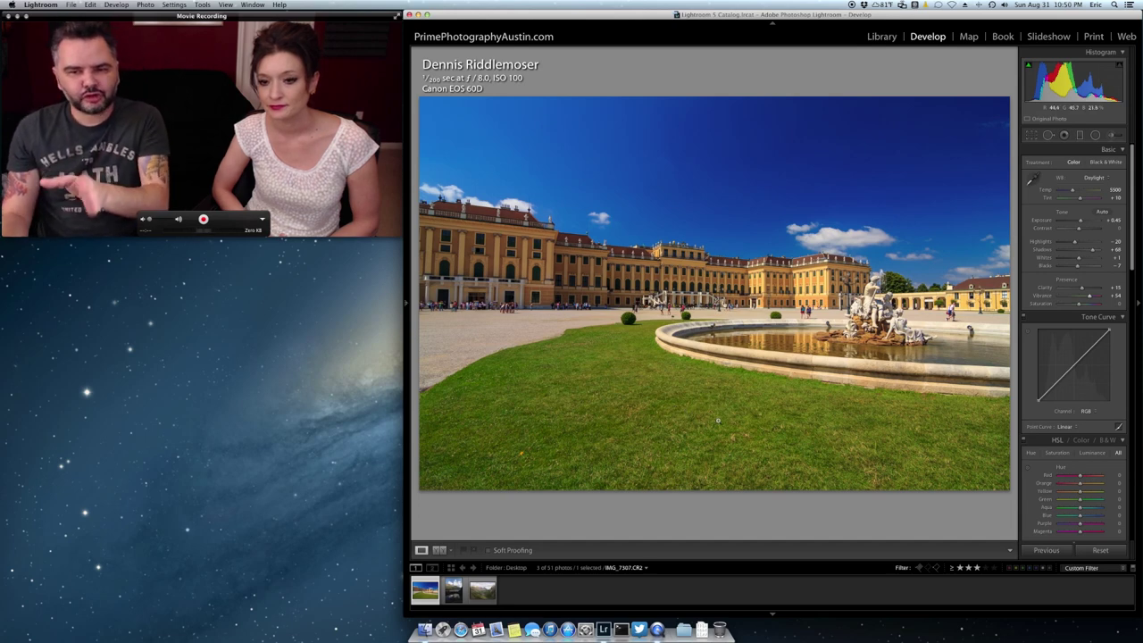
scroll(1098, 396, down, 1)
Set HSL Green saturation to -32, reset Green luminance to 0, and lower Vibrance to +8.
scroll(1098, 396, down, 5)
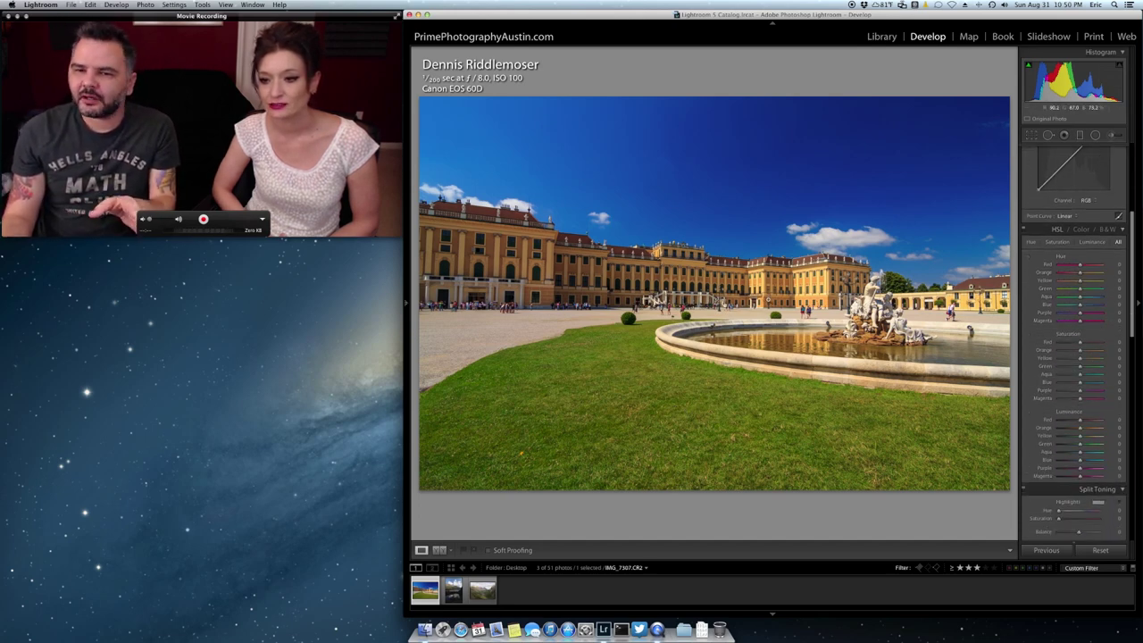
scroll(1079, 393, down, 2)
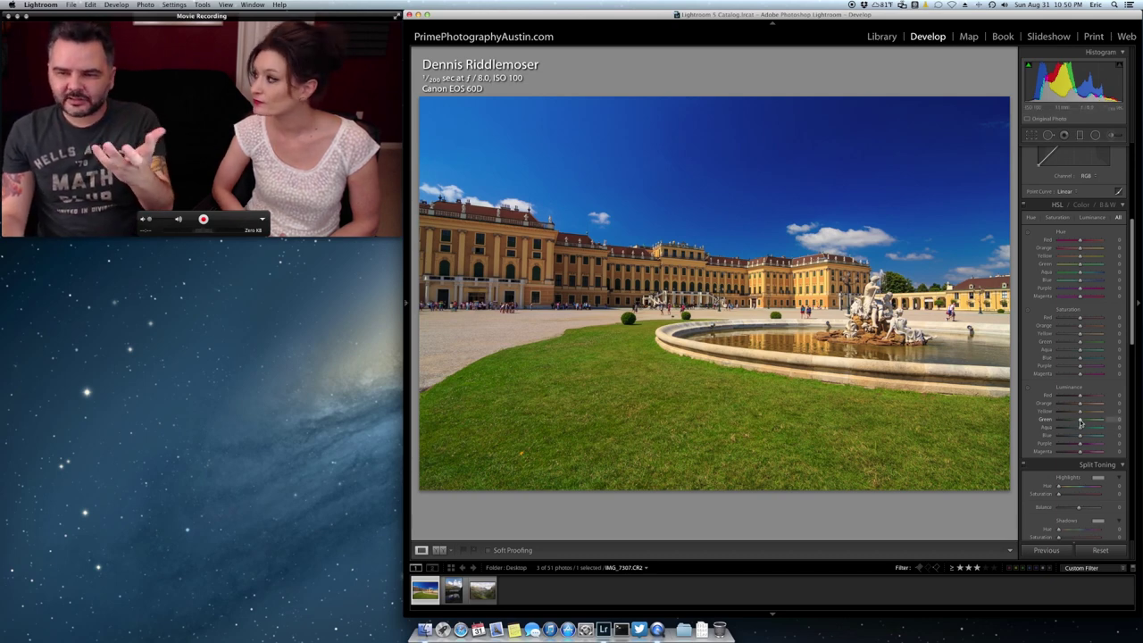
scroll(1080, 423, down, 3)
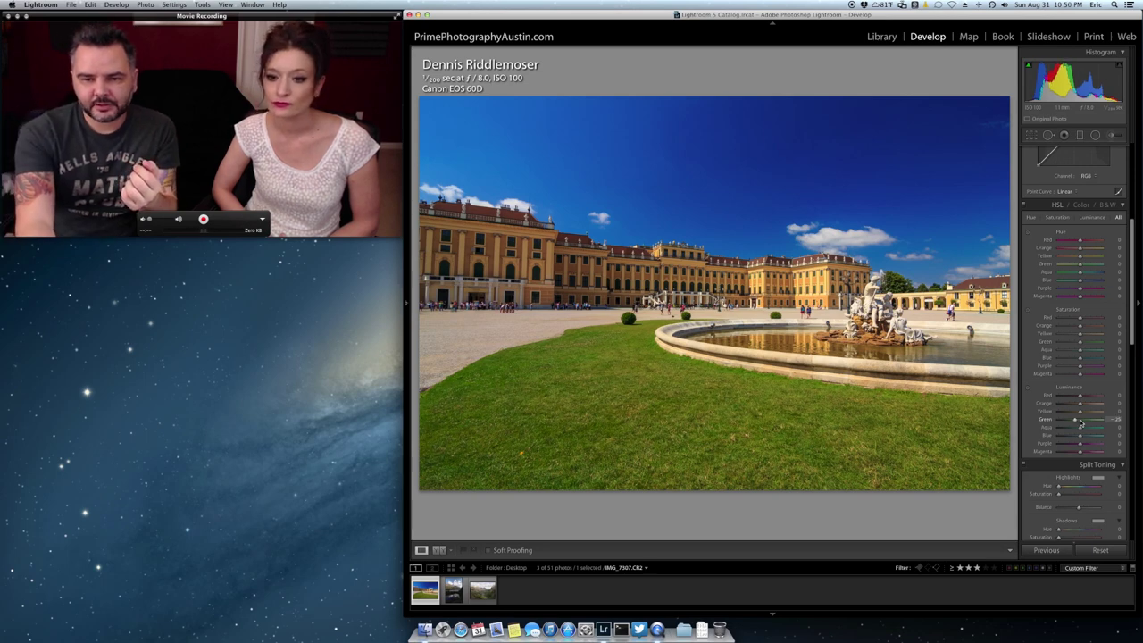
scroll(1080, 423, down, 3)
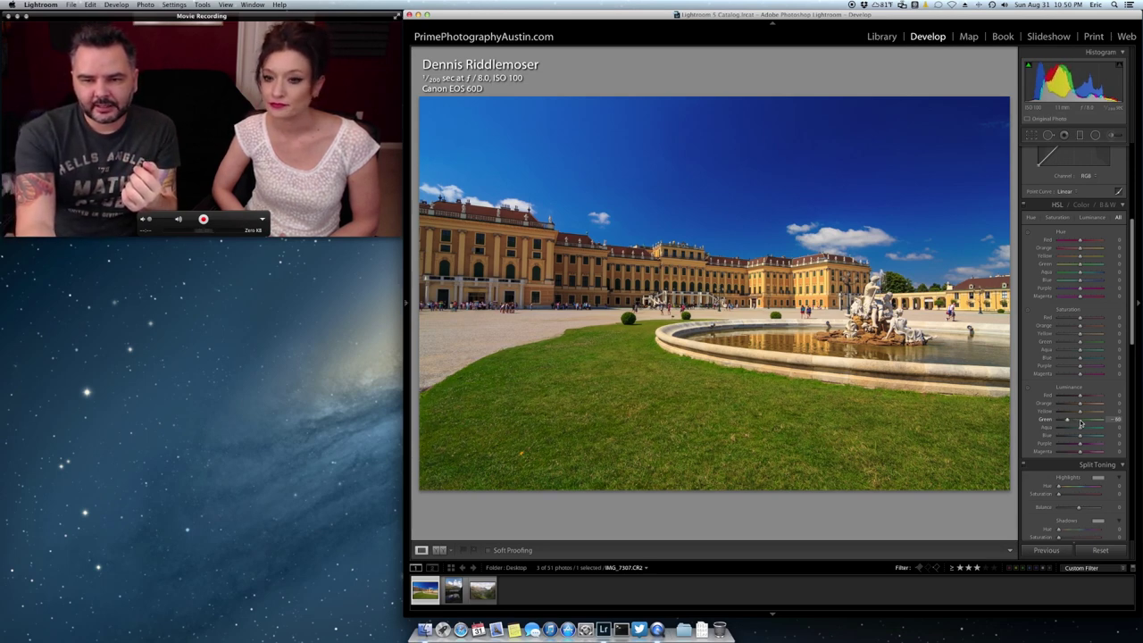
mouse_move(1064, 425)
mouse_down()
mouse_move(1091, 417)
mouse_move(1048, 423)
mouse_move(1096, 419)
mouse_move(1066, 420)
mouse_up()
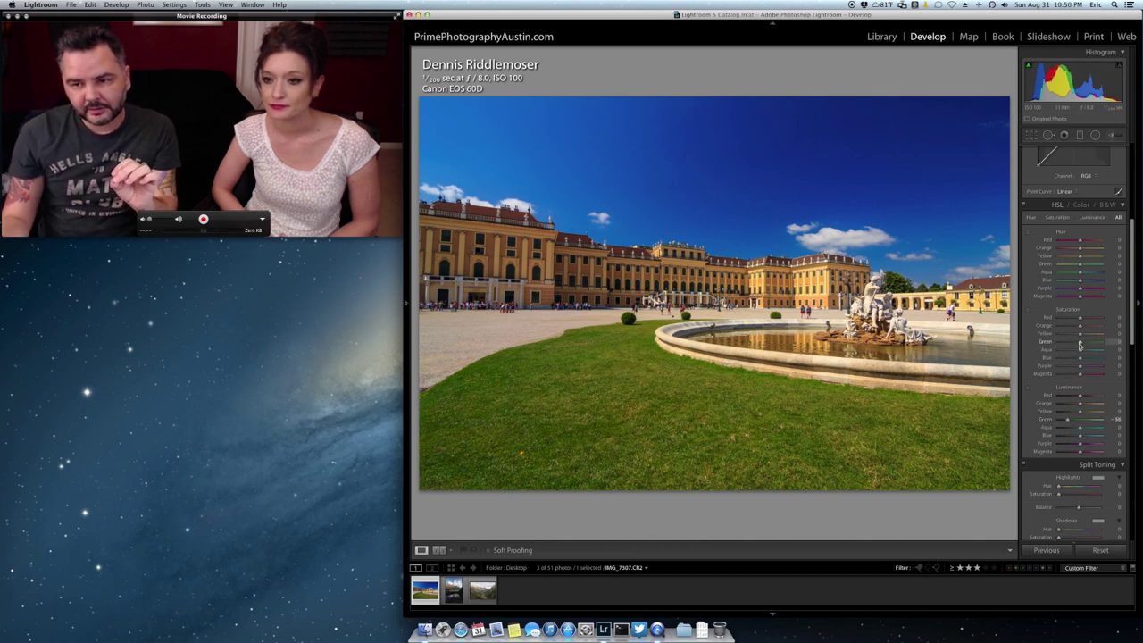
drag(1079, 345, 1073, 343)
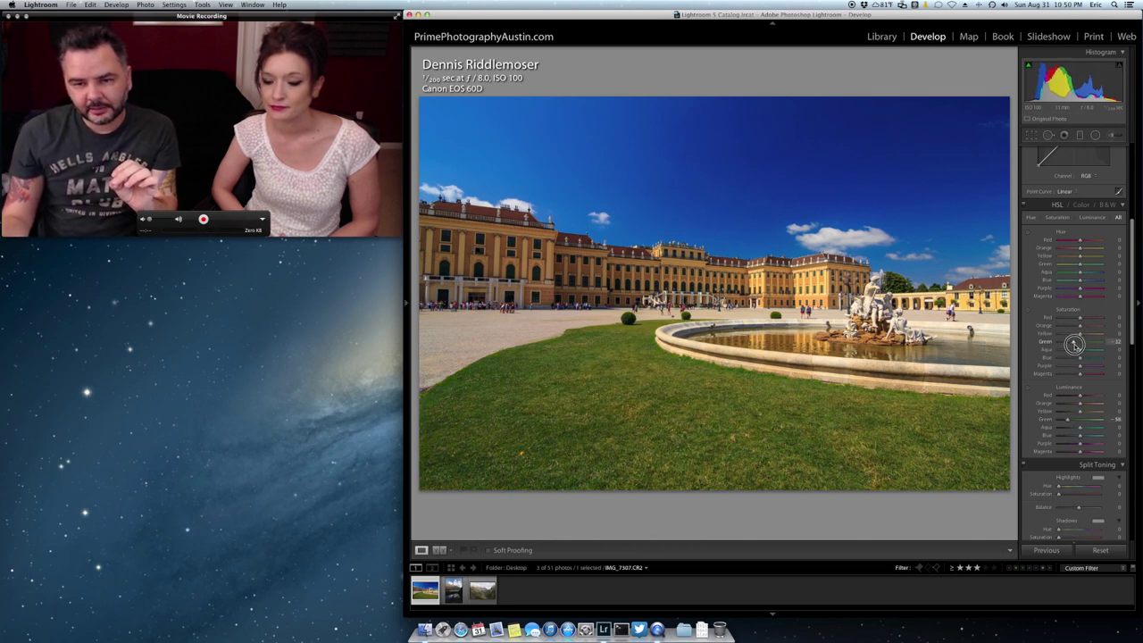
double_click(1068, 419)
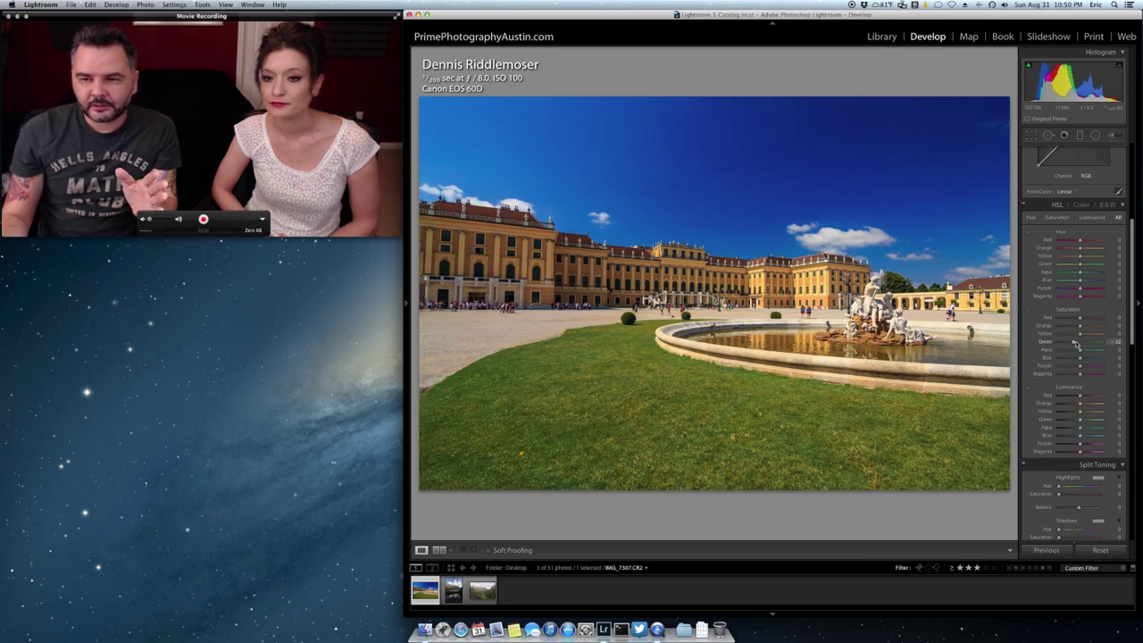
drag(1132, 310, 1132, 216)
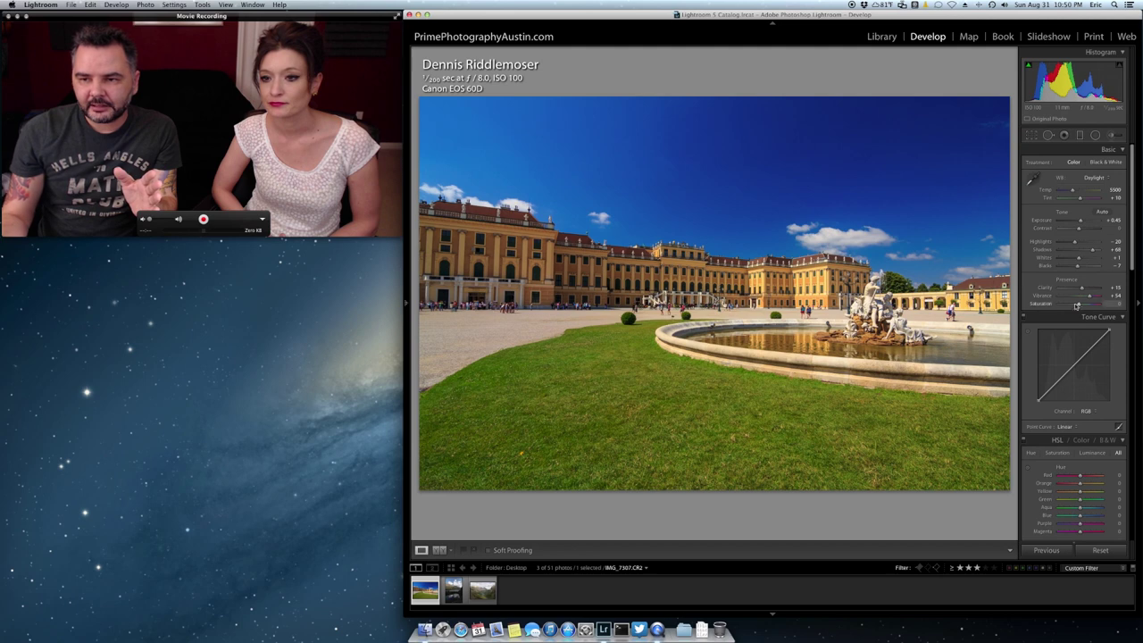
drag(1090, 298, 1081, 297)
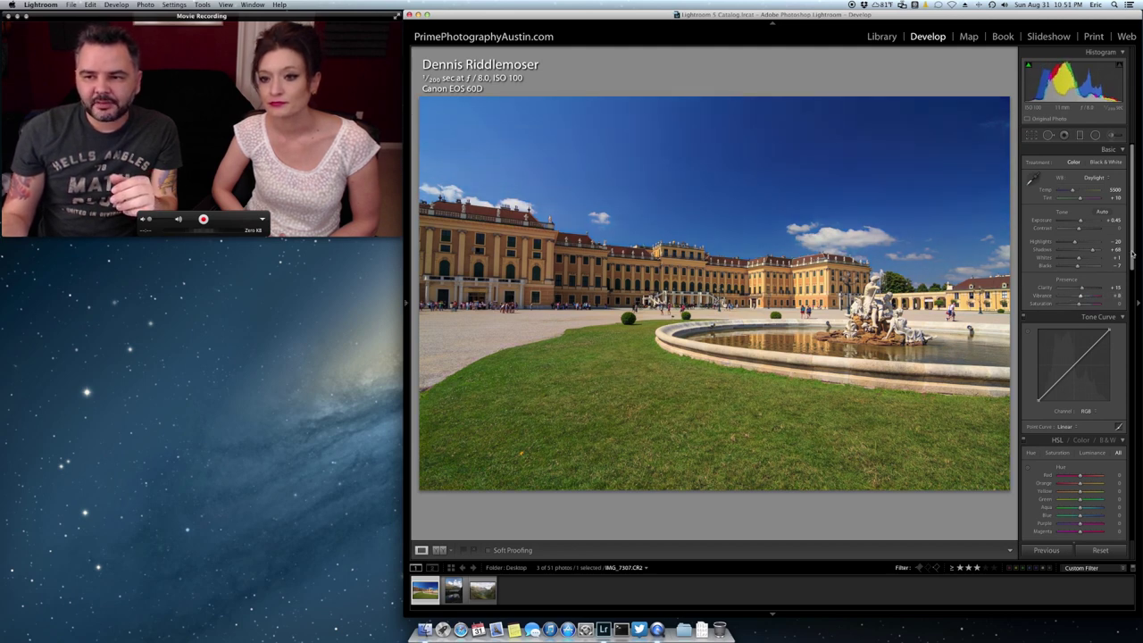
Raise the HSL Blue luminance to about +33 to brighten the sky.
drag(1136, 253, 1130, 295)
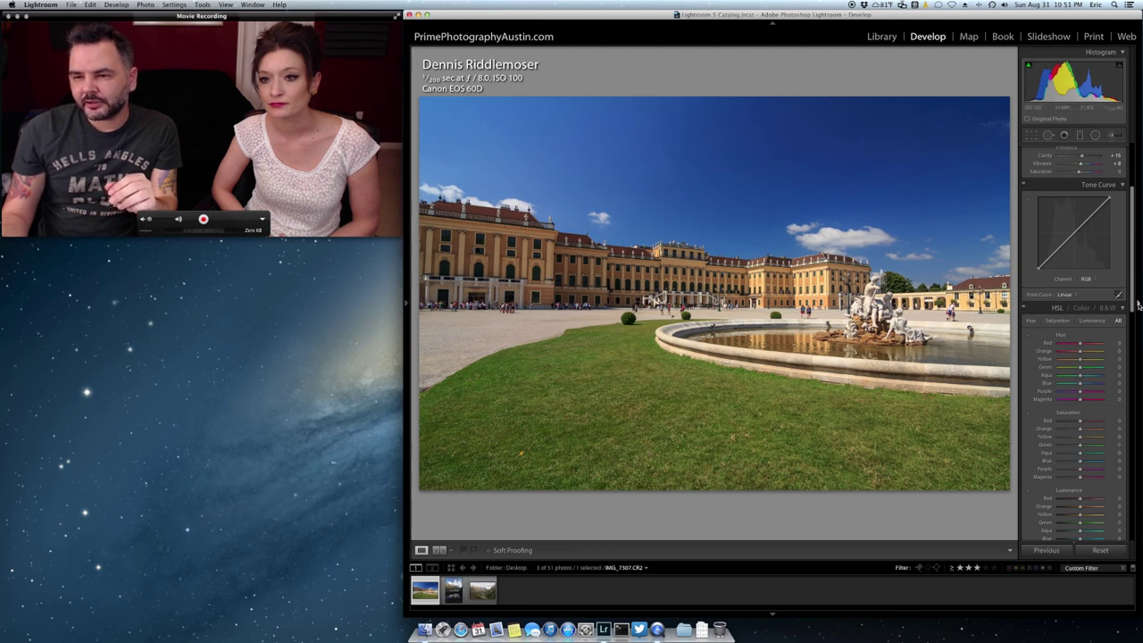
scroll(1131, 319, down, 4)
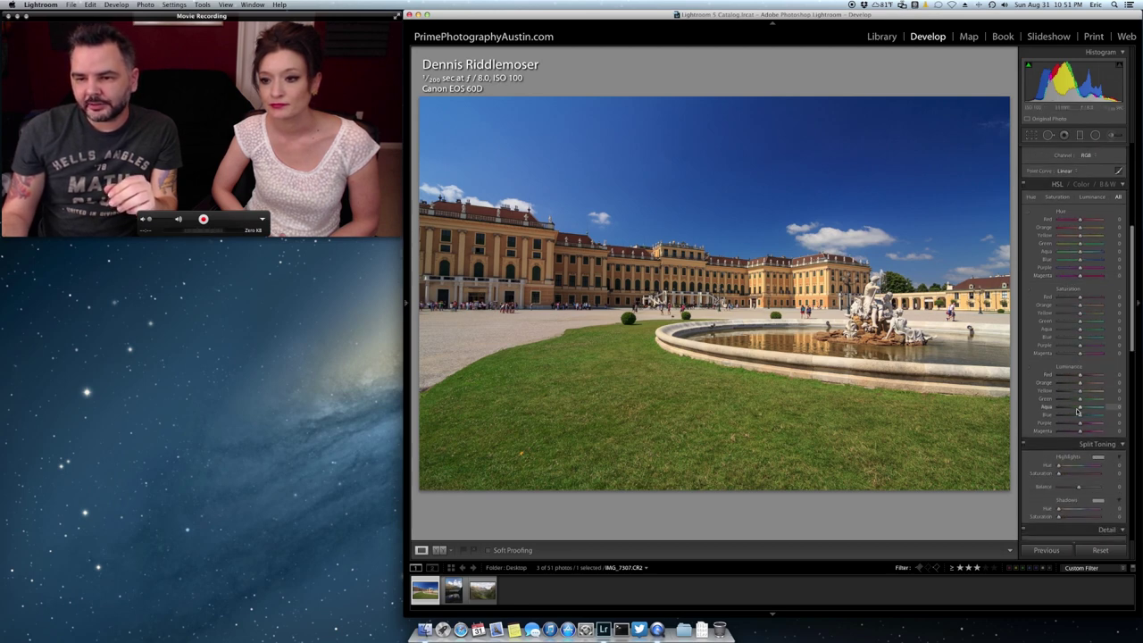
mouse_move(1080, 416)
mouse_down()
mouse_move(1094, 414)
mouse_move(1059, 413)
mouse_move(1072, 418)
mouse_up()
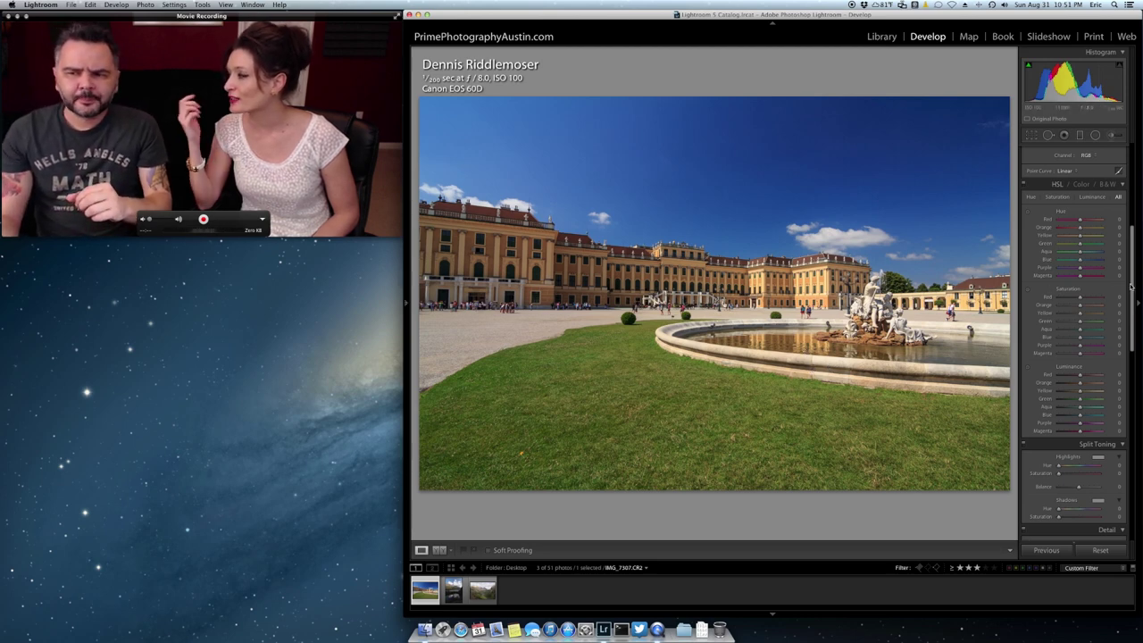
scroll(1132, 290, up, 5)
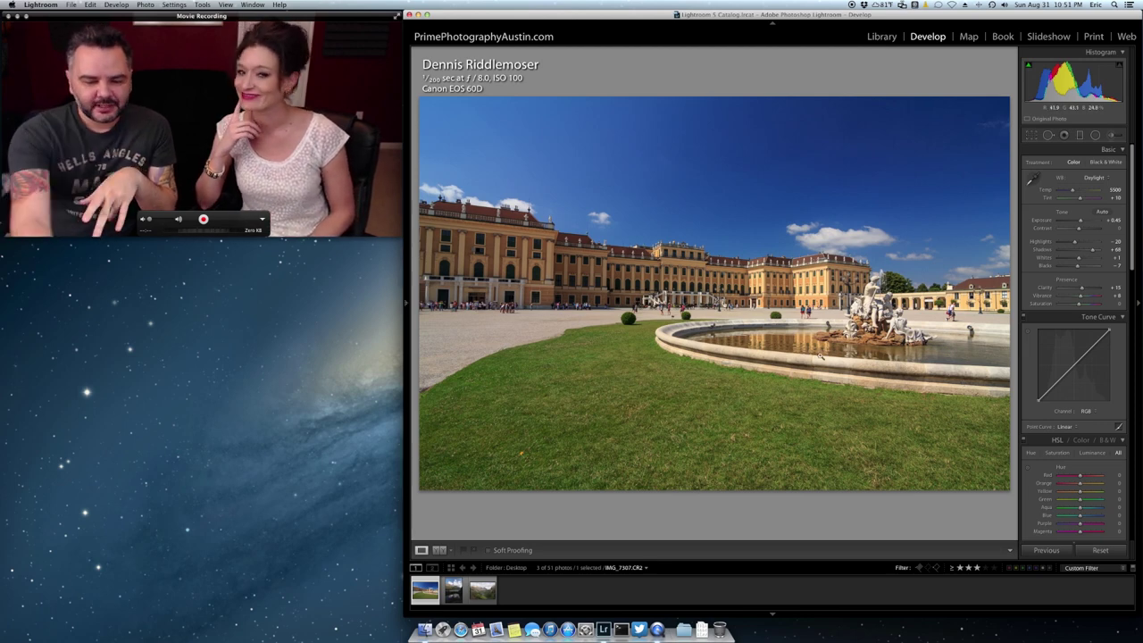
Check the palace edit in Before/After, then move on to the mountain lake photo.
key(backslash)
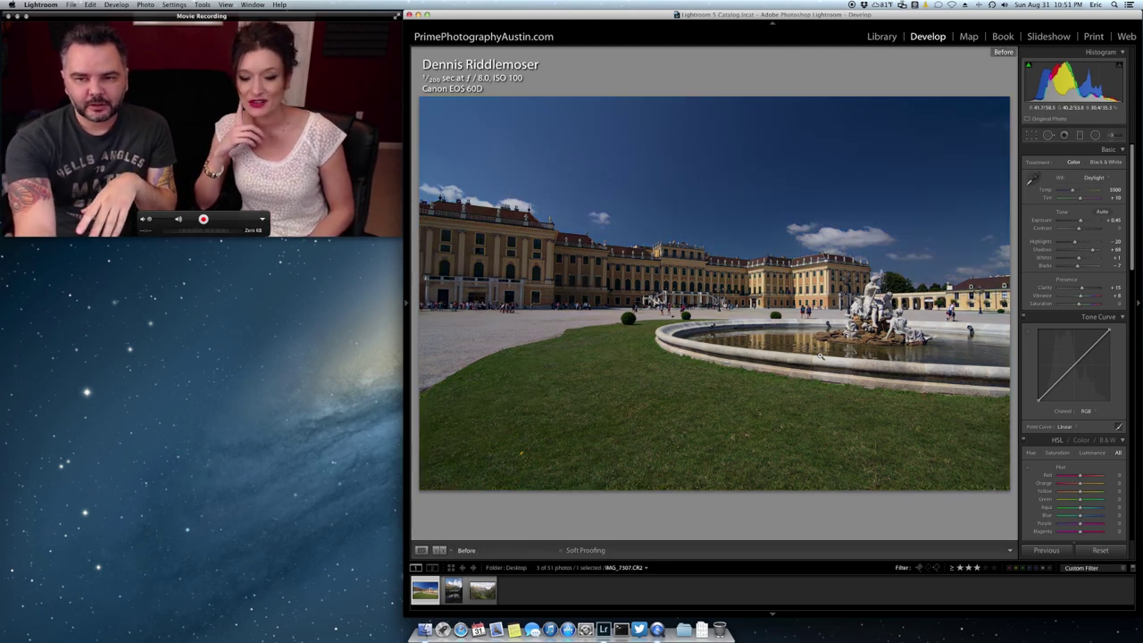
key(backslash)
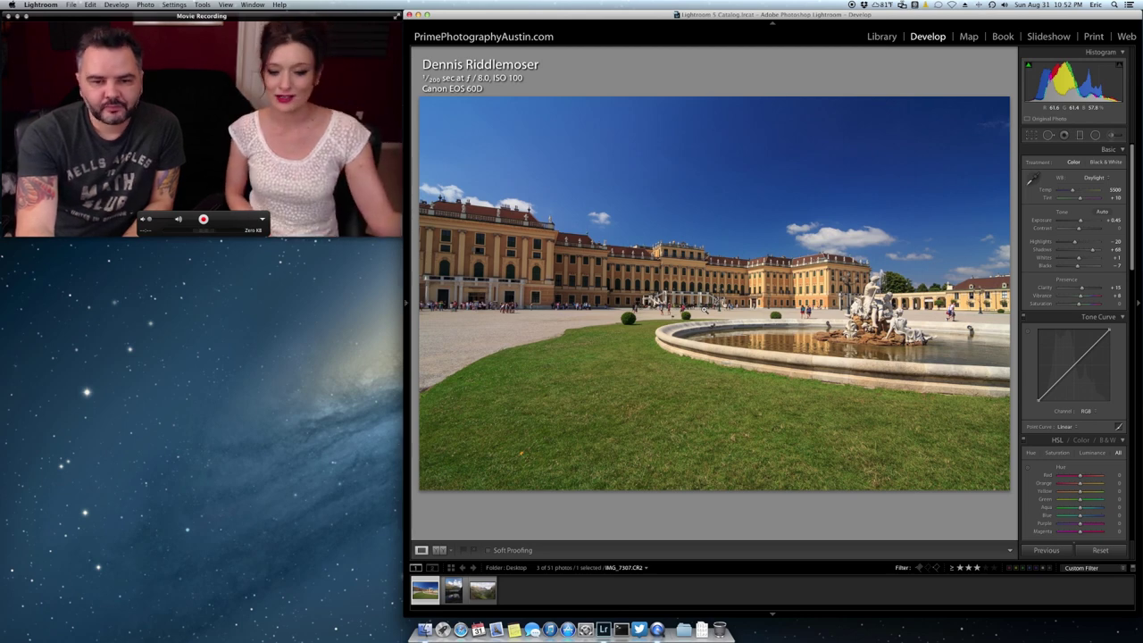
key(Right)
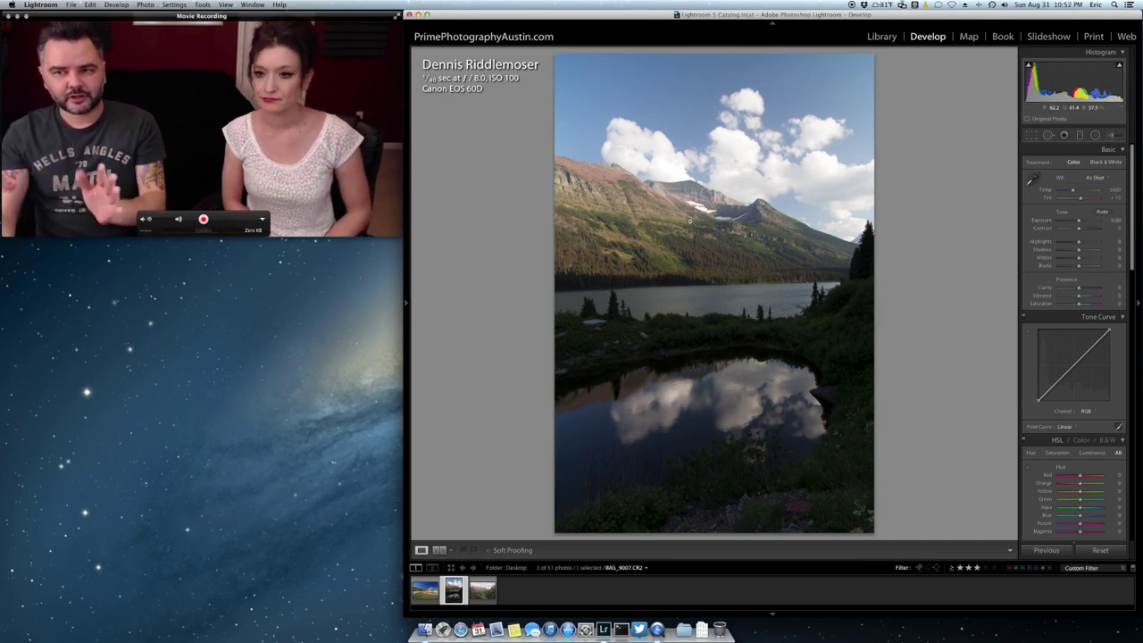
Test Contrast at -100, set Exposure to +0.60, then zero Contrast, Highlights, Shadows, Whites and Blacks.
click(1079, 230)
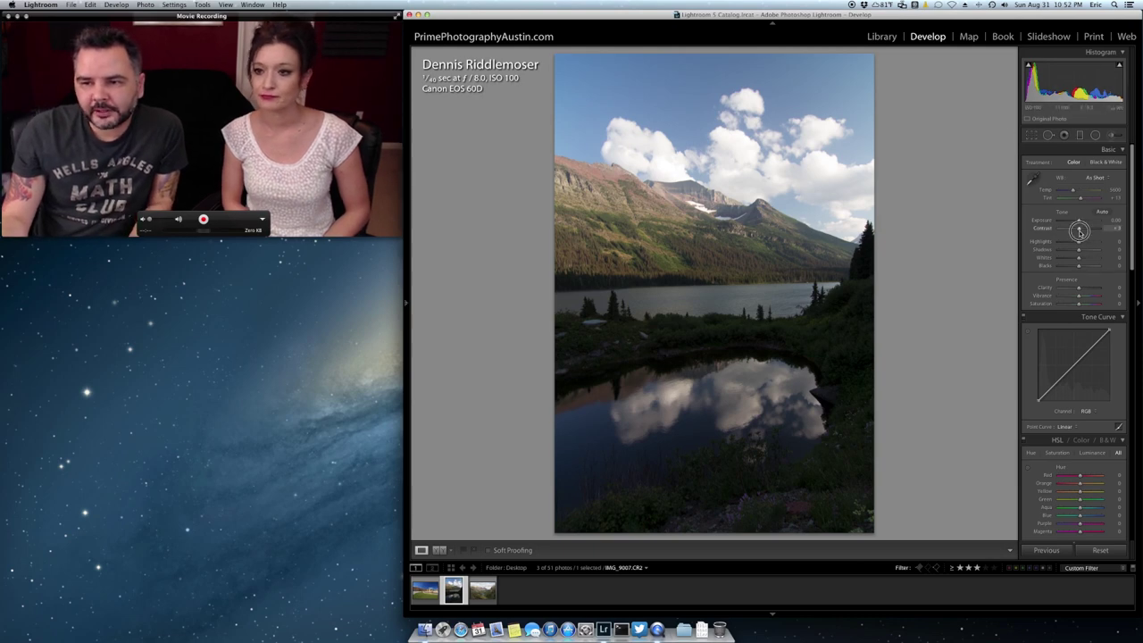
drag(1078, 230, 1136, 268)
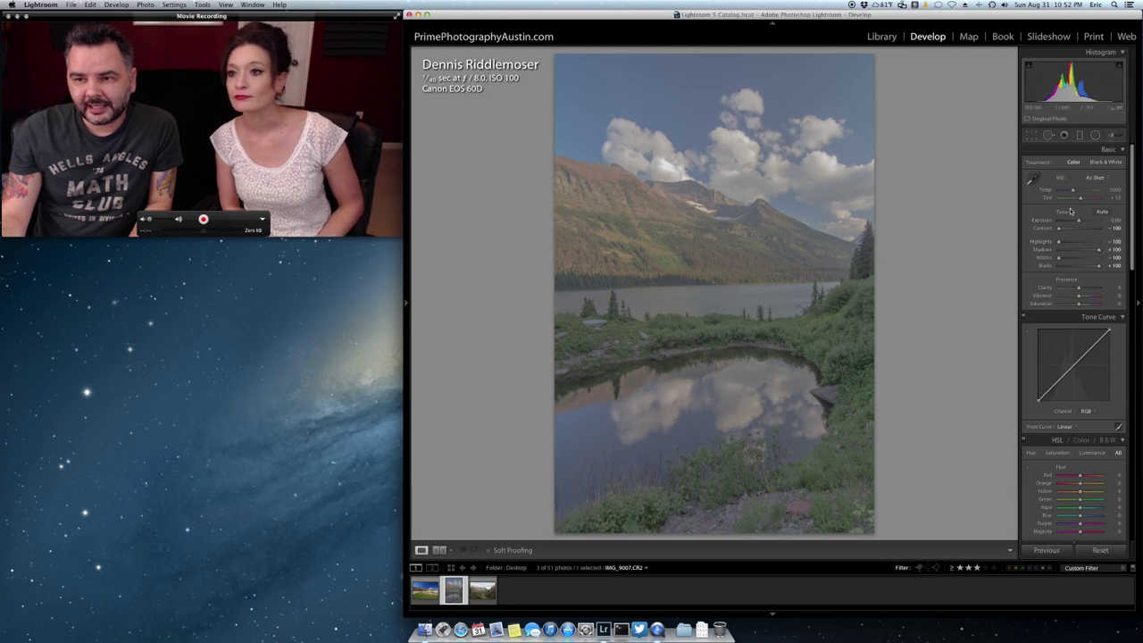
drag(1078, 222, 1078, 222)
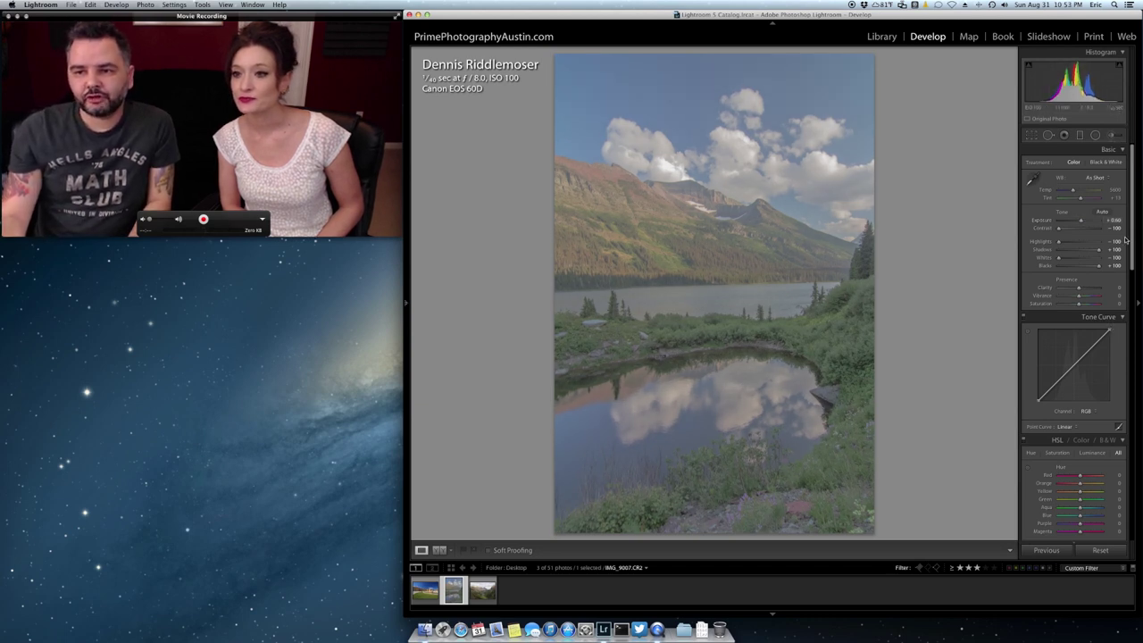
double_click(1059, 232)
double_click(1058, 241)
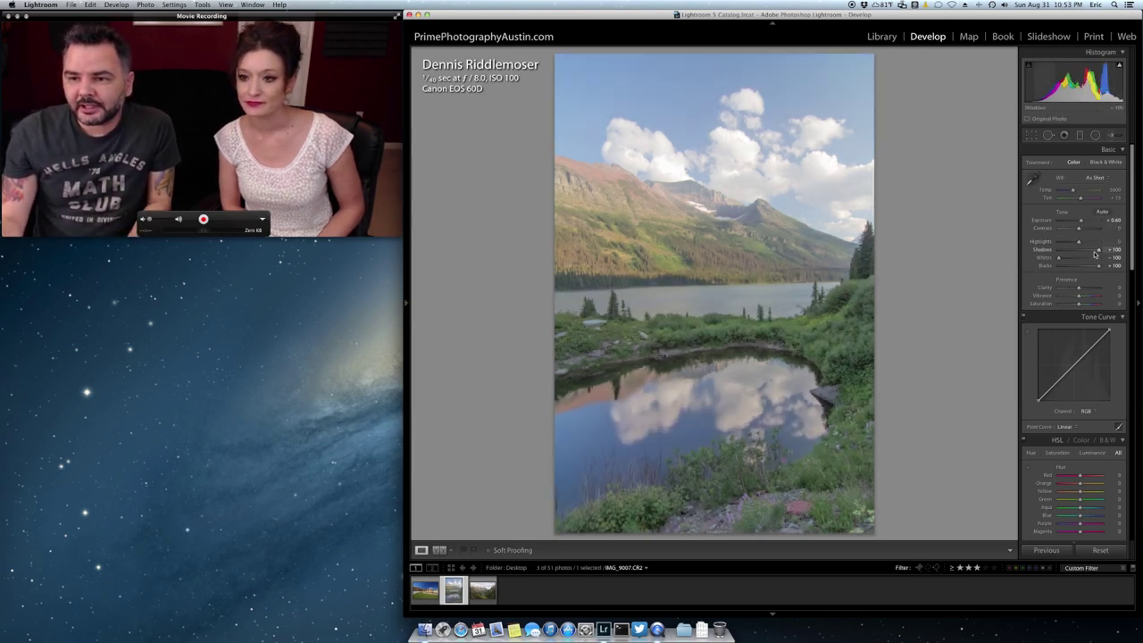
double_click(1098, 250)
double_click(1059, 259)
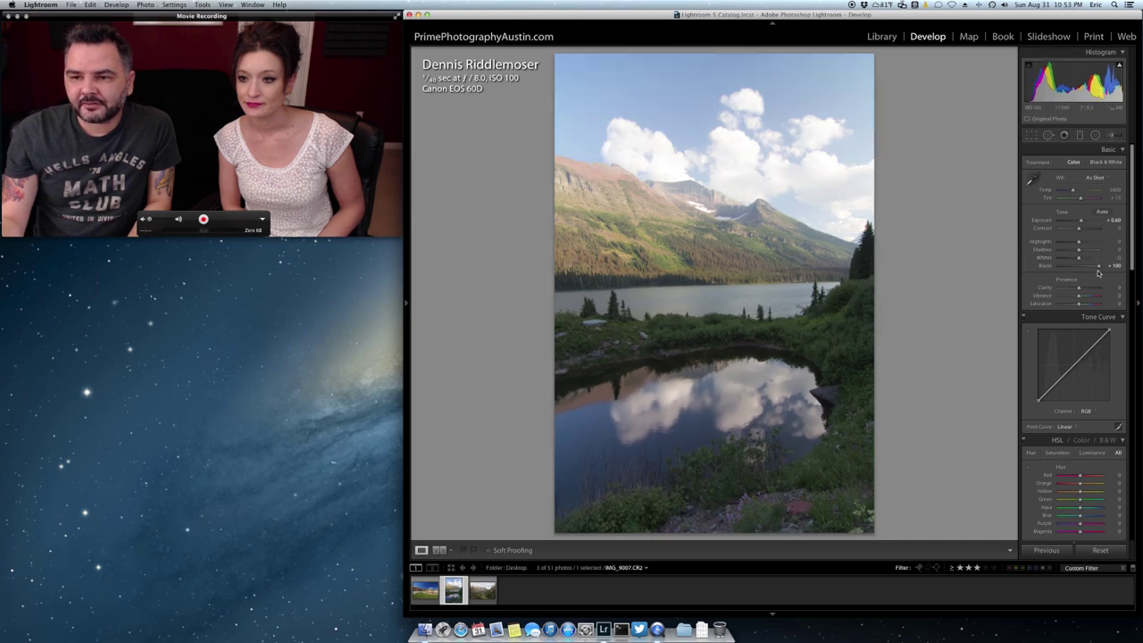
double_click(1098, 265)
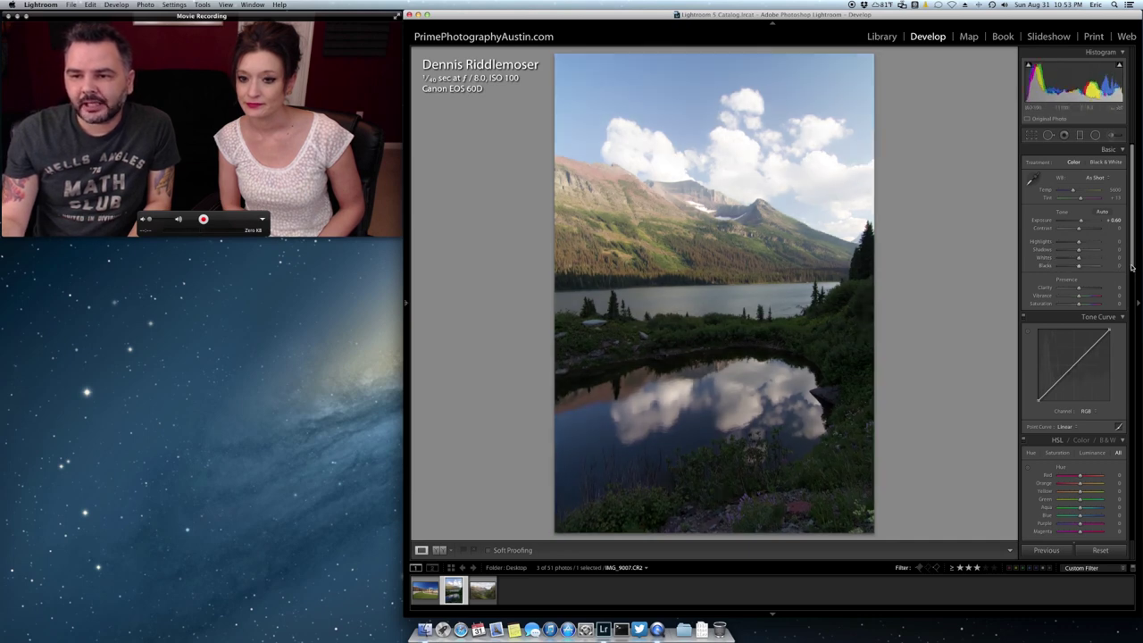
Apply the Camera Landscape profile in the Camera Calibration panel.
drag(1131, 264, 1132, 531)
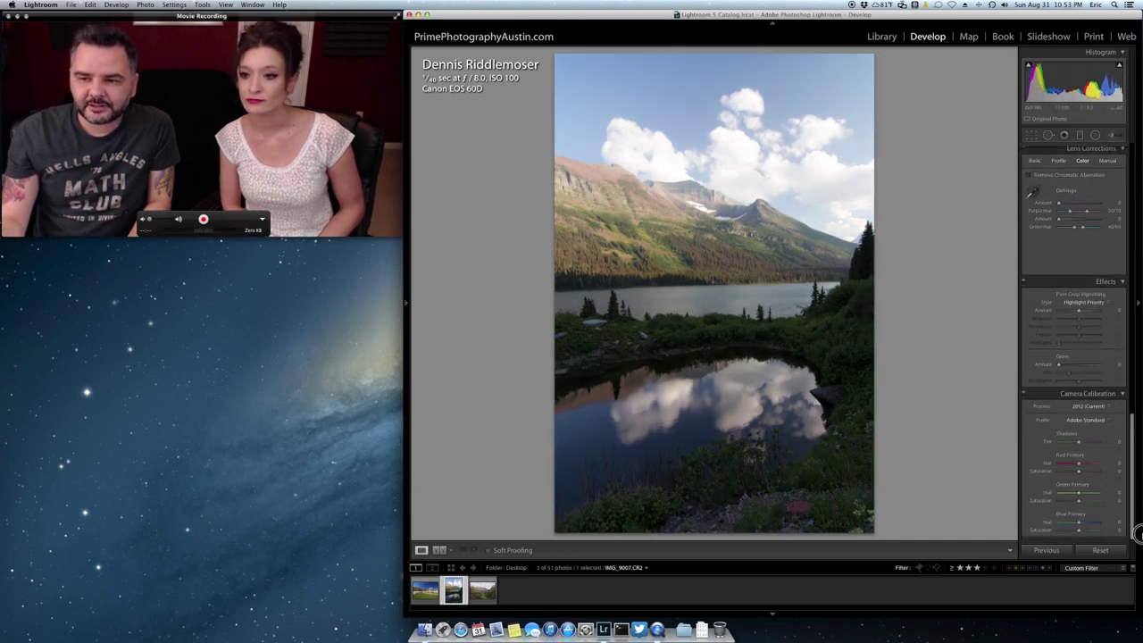
click(1084, 419)
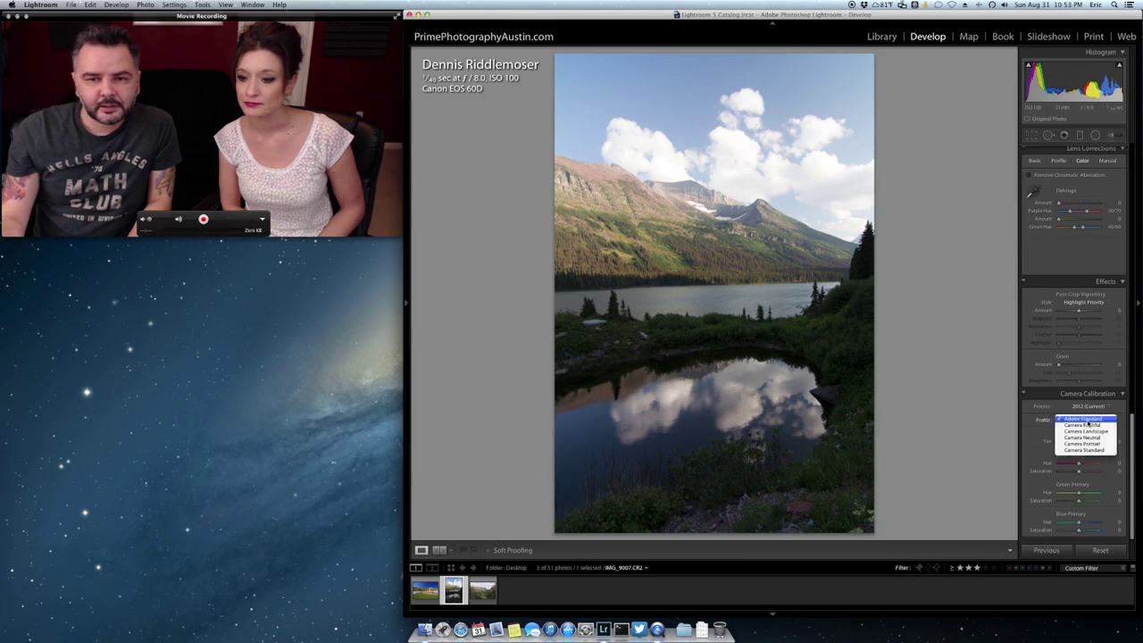
click(1086, 431)
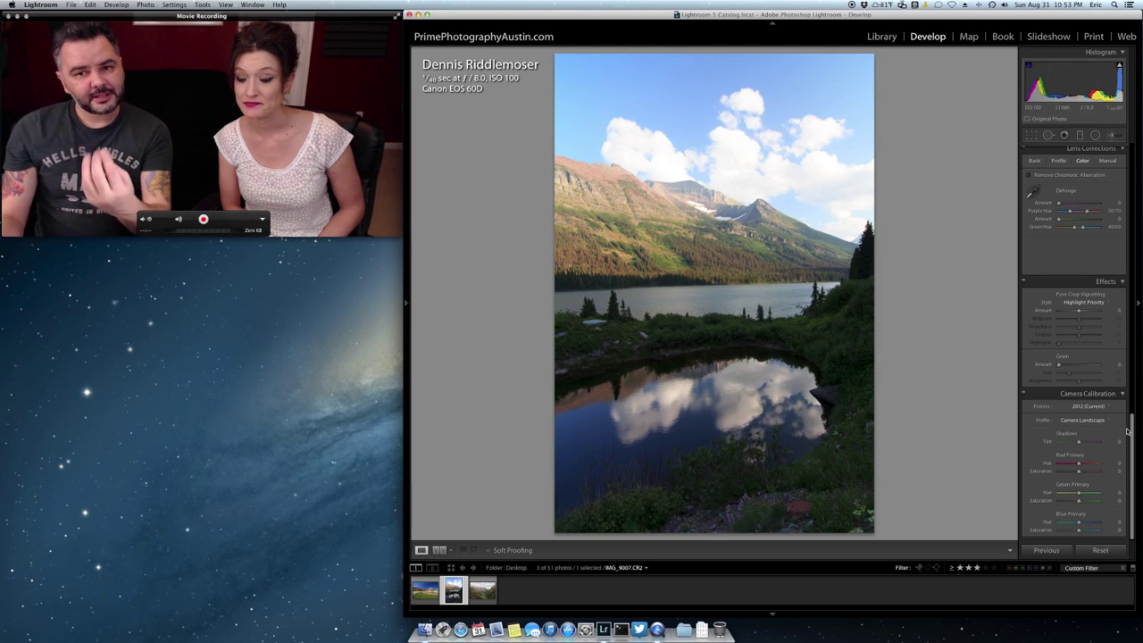
drag(1130, 434, 1137, 123)
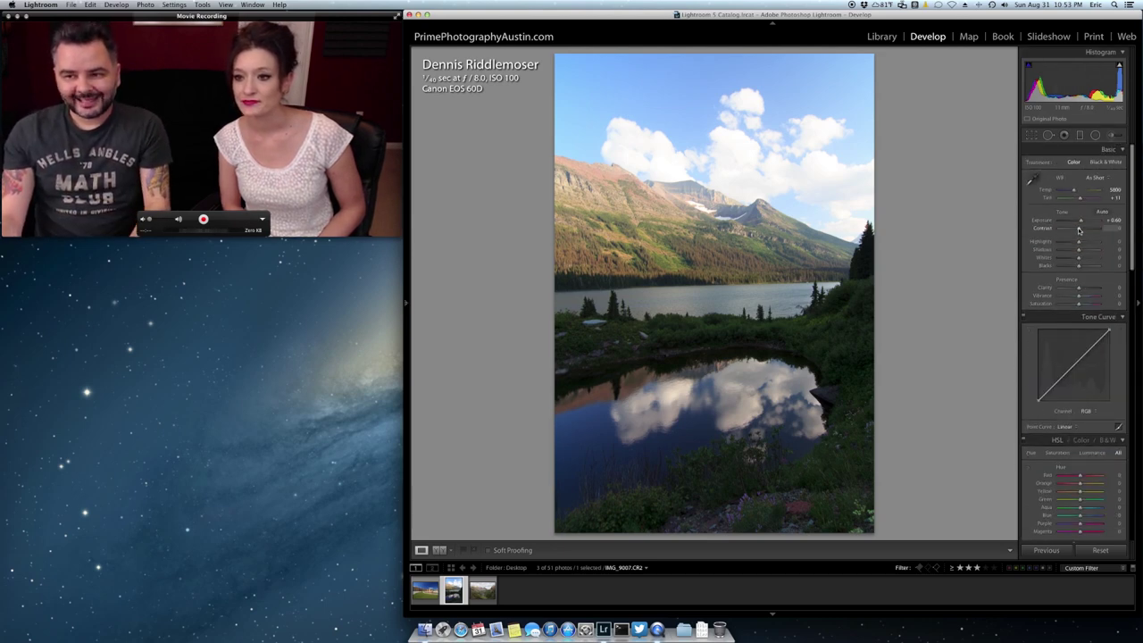
Lower Exposure to +0.10 and reset Contrast, Highlights, Shadows, Whites and Blacks to 0.
drag(1078, 227, 1099, 266)
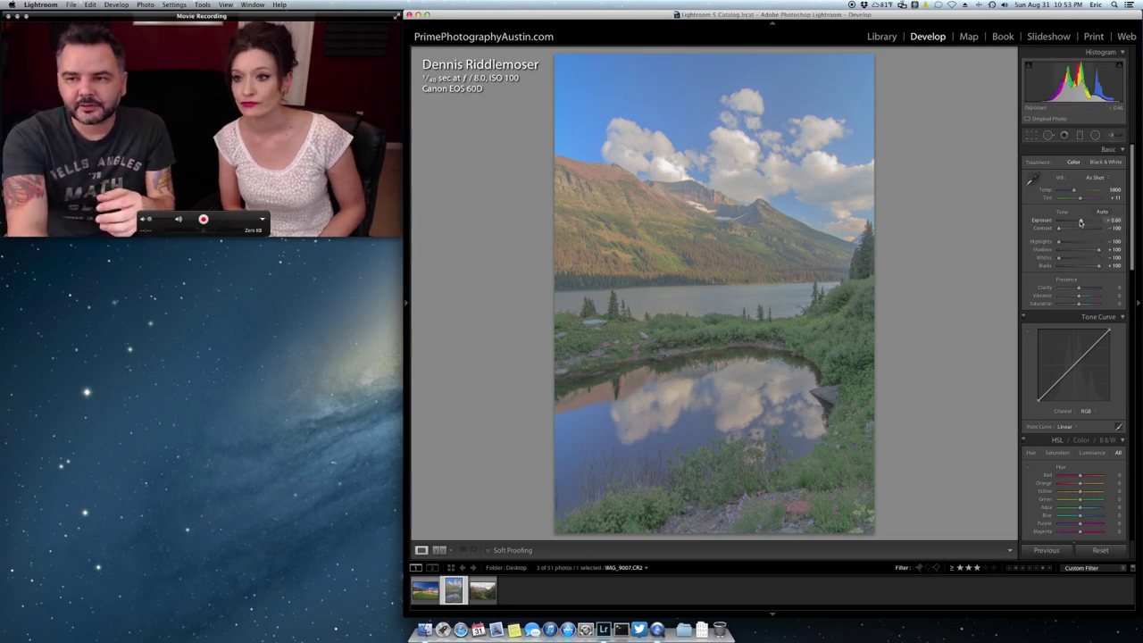
drag(1080, 222, 1078, 223)
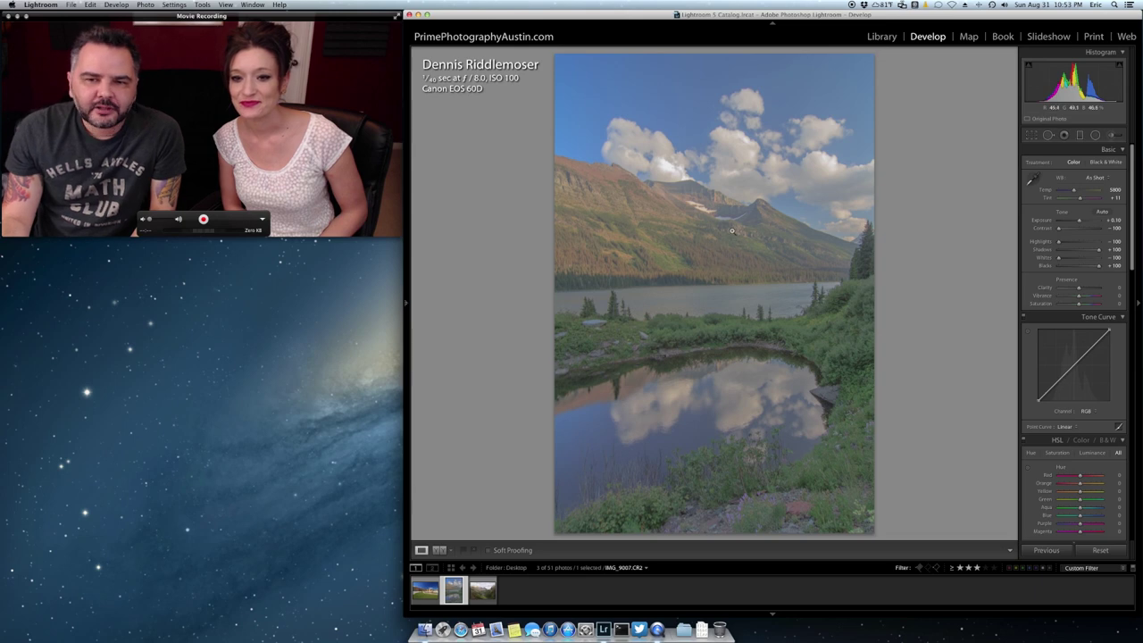
double_click(1059, 229)
double_click(1059, 242)
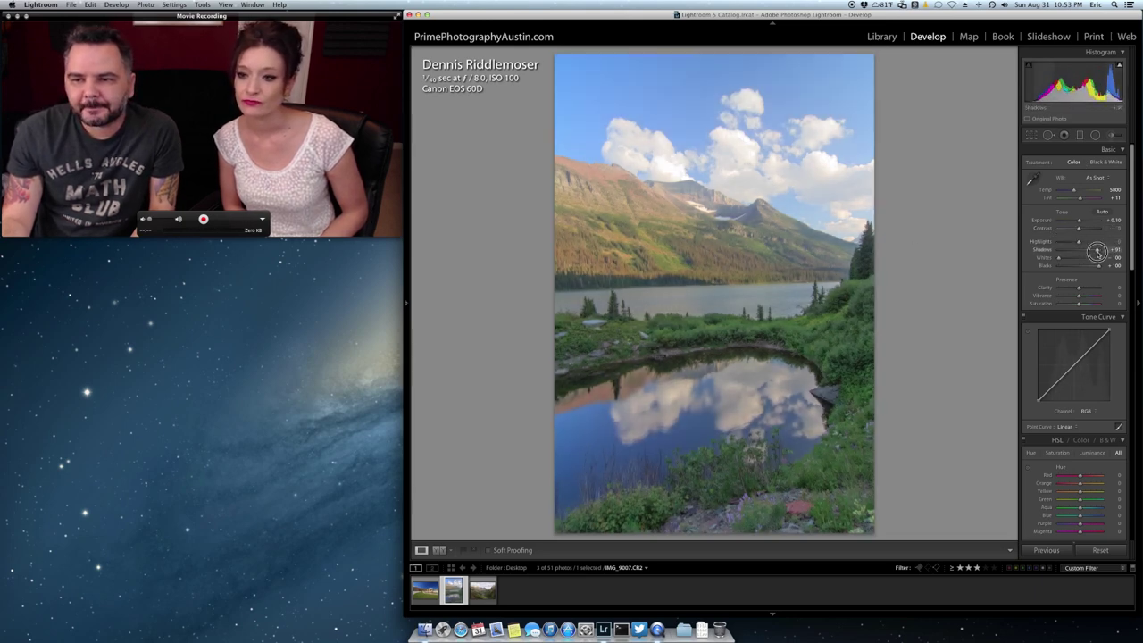
double_click(1097, 251)
double_click(1060, 259)
double_click(1099, 265)
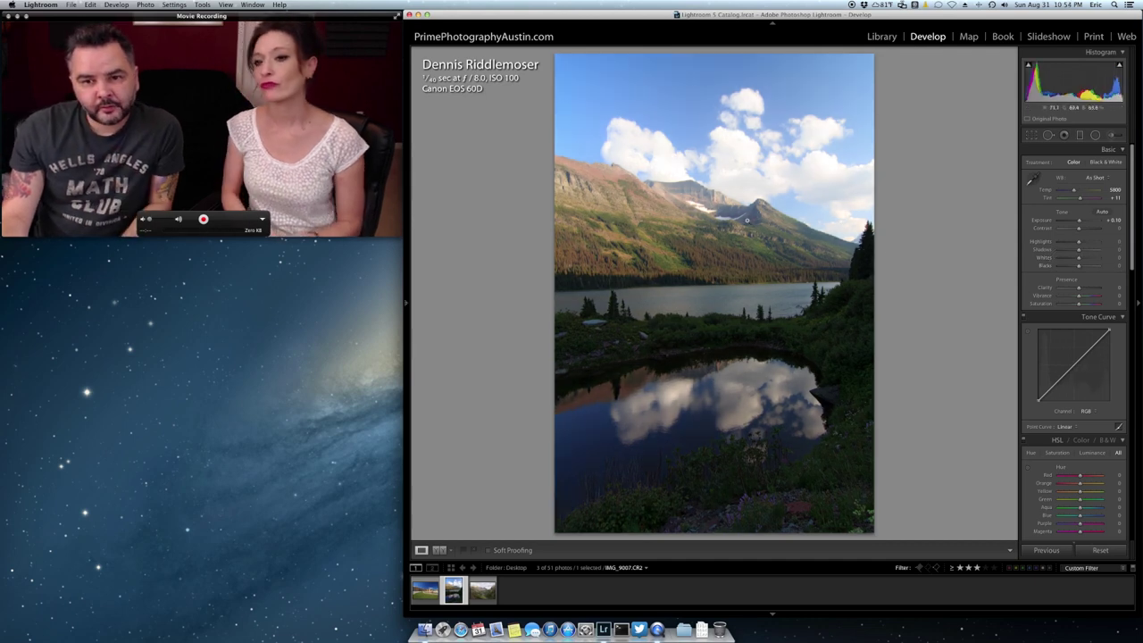
Inspect the ridge at 1:1, try Daylight, then apply Cloudy white balance (temperature 6500).
click(718, 199)
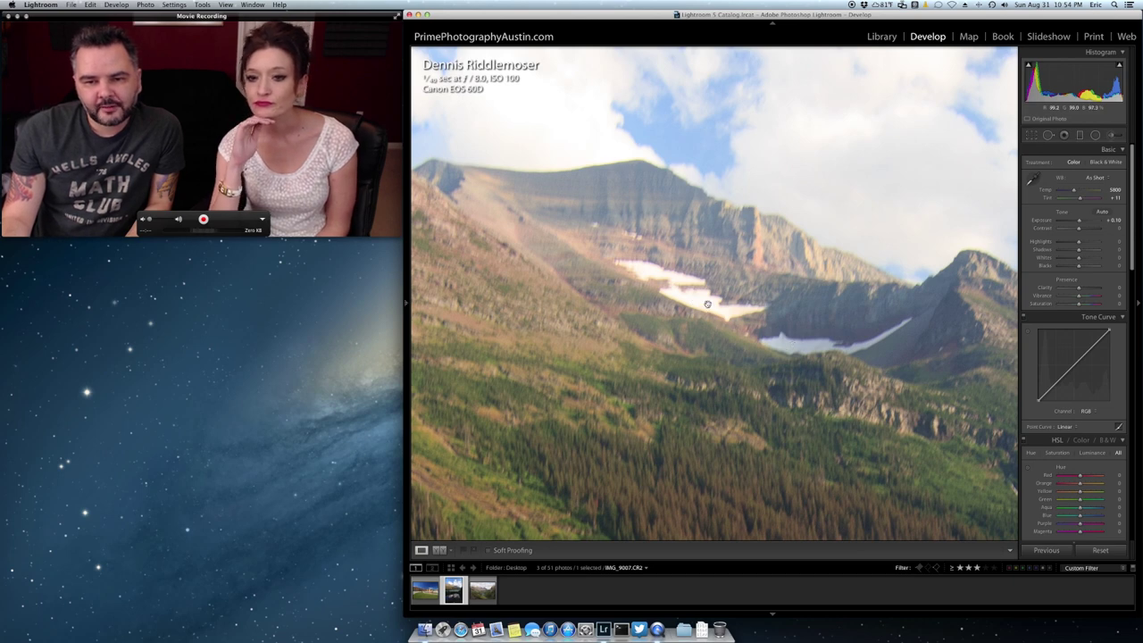
click(810, 357)
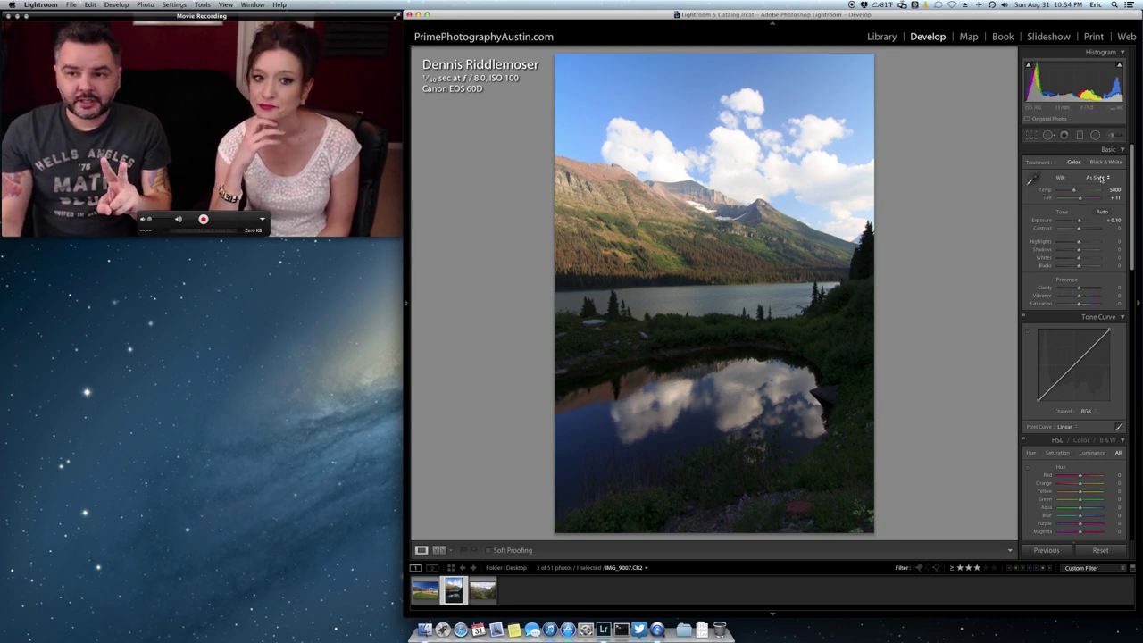
click(741, 204)
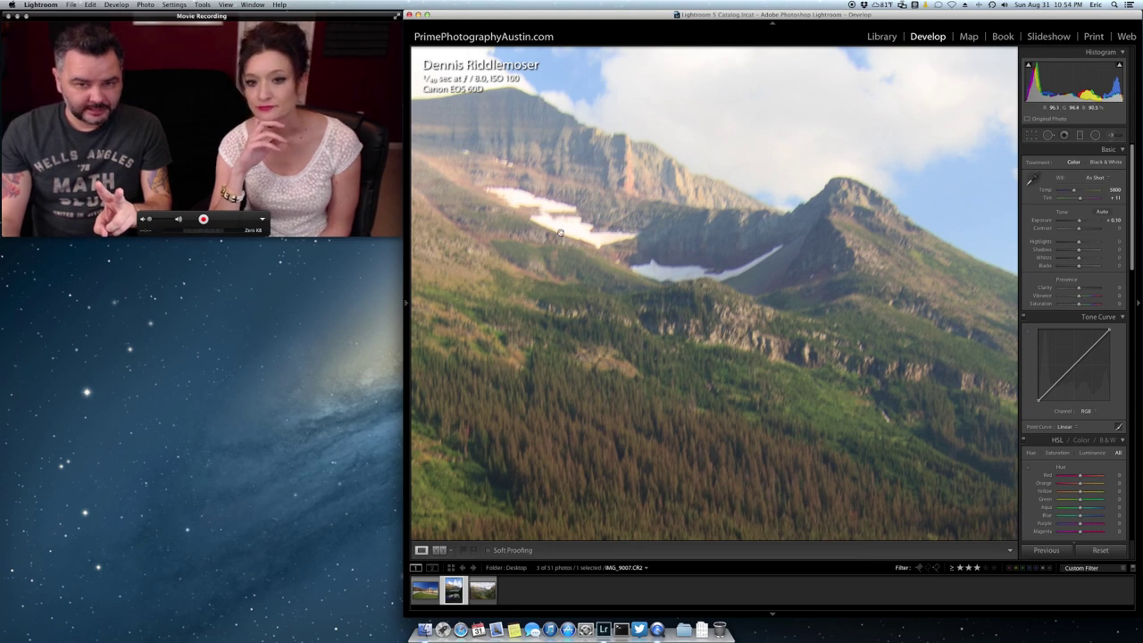
click(1094, 177)
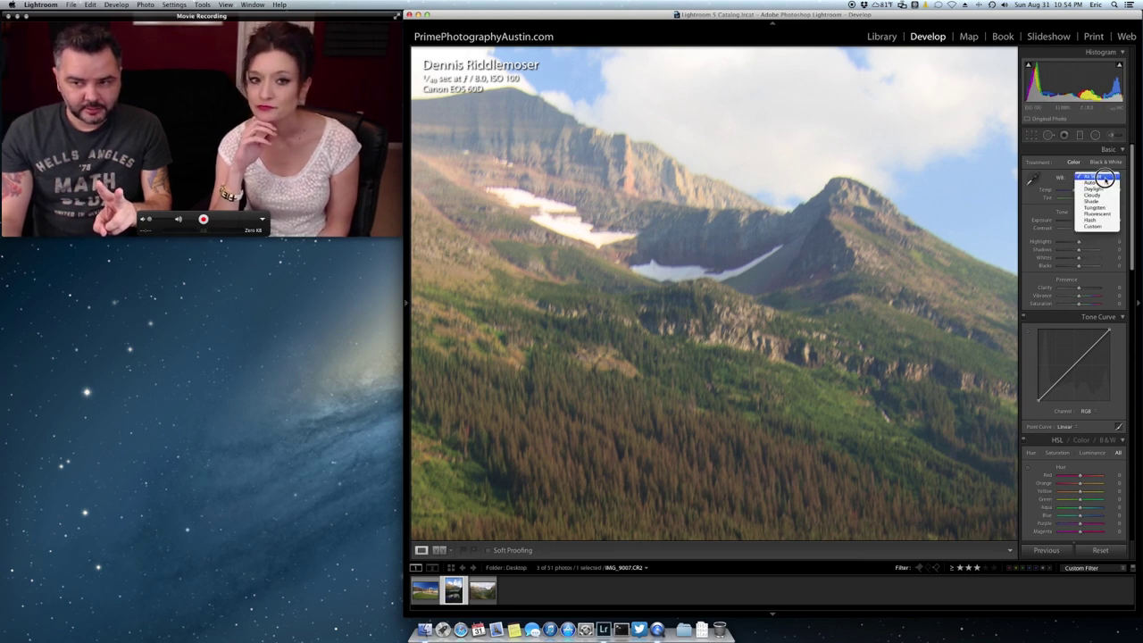
click(1091, 189)
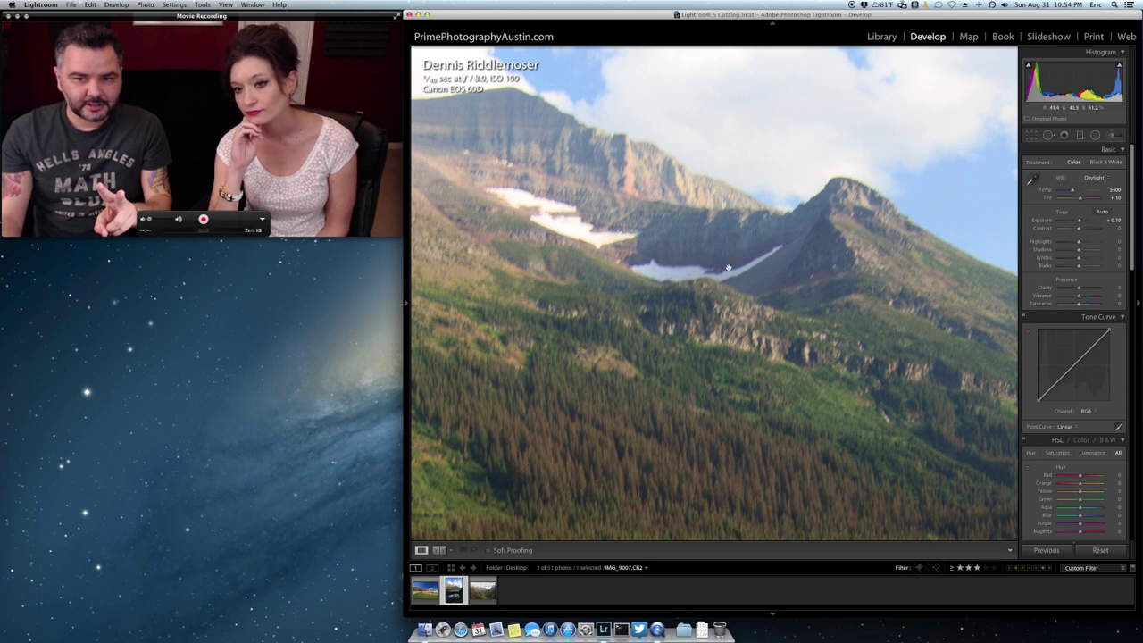
click(1093, 177)
click(1103, 184)
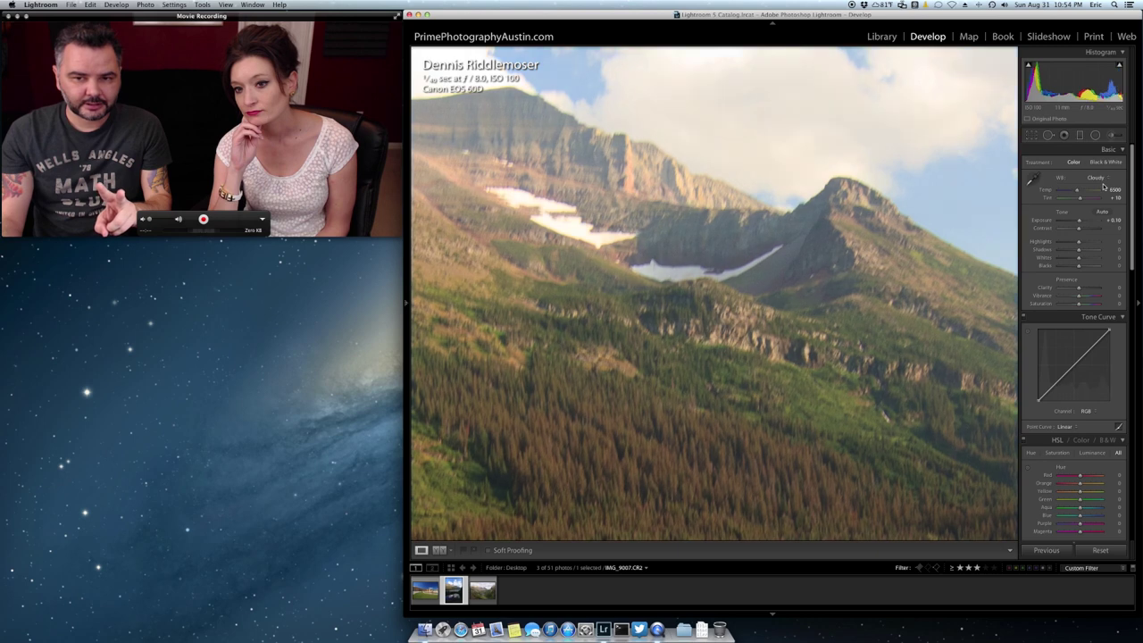
click(734, 419)
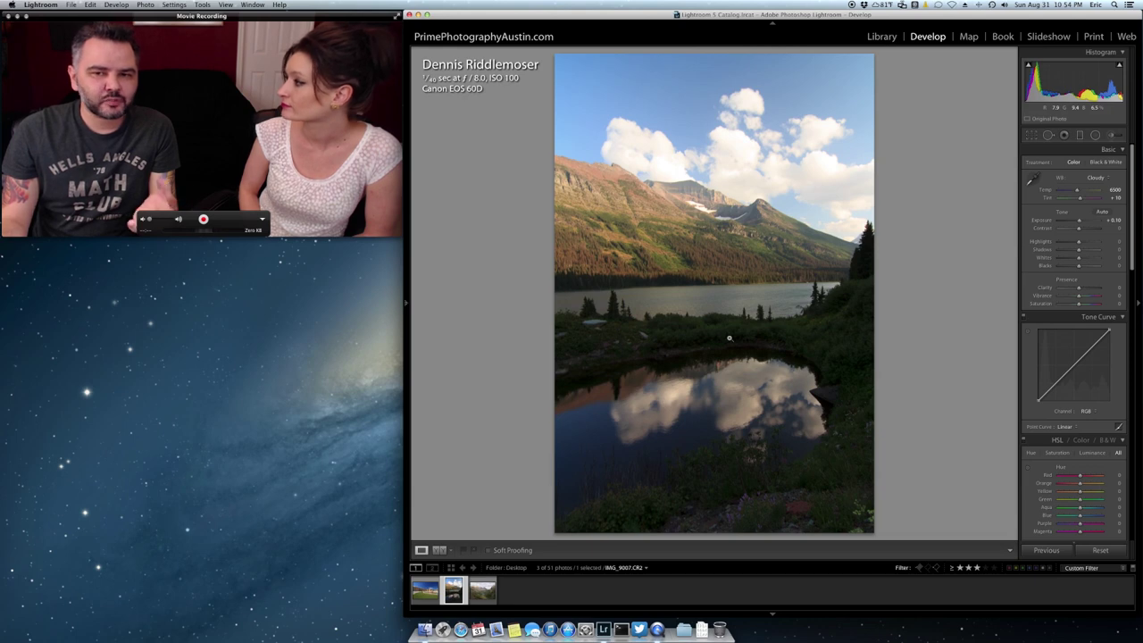
Try the Daylight and Shade white balance presets on the mountain lake photo.
click(1102, 178)
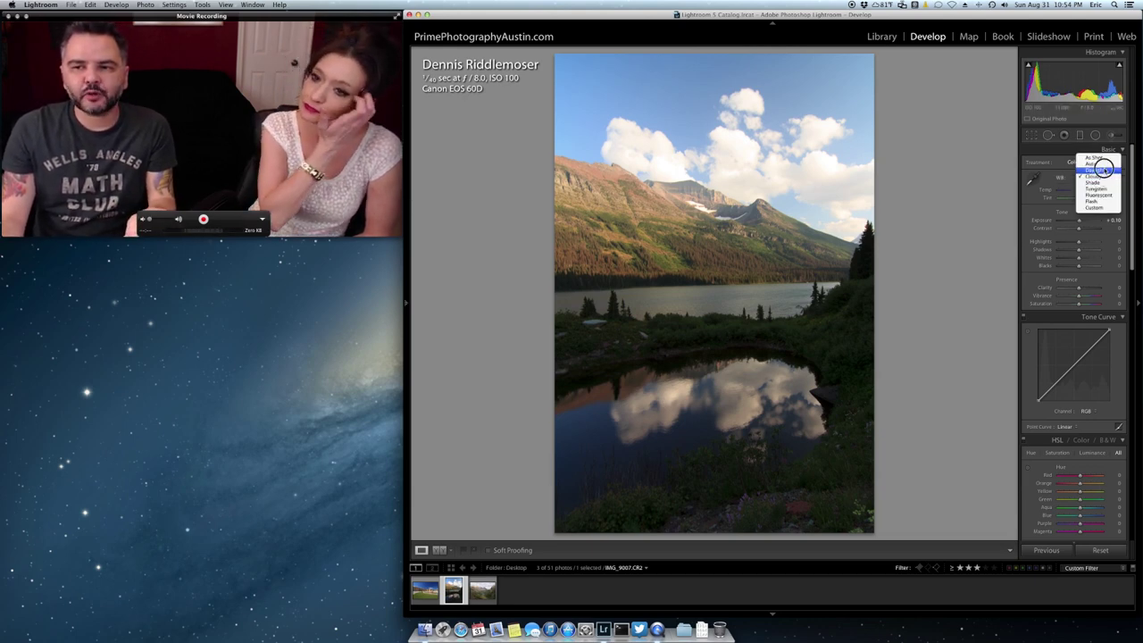
click(1104, 170)
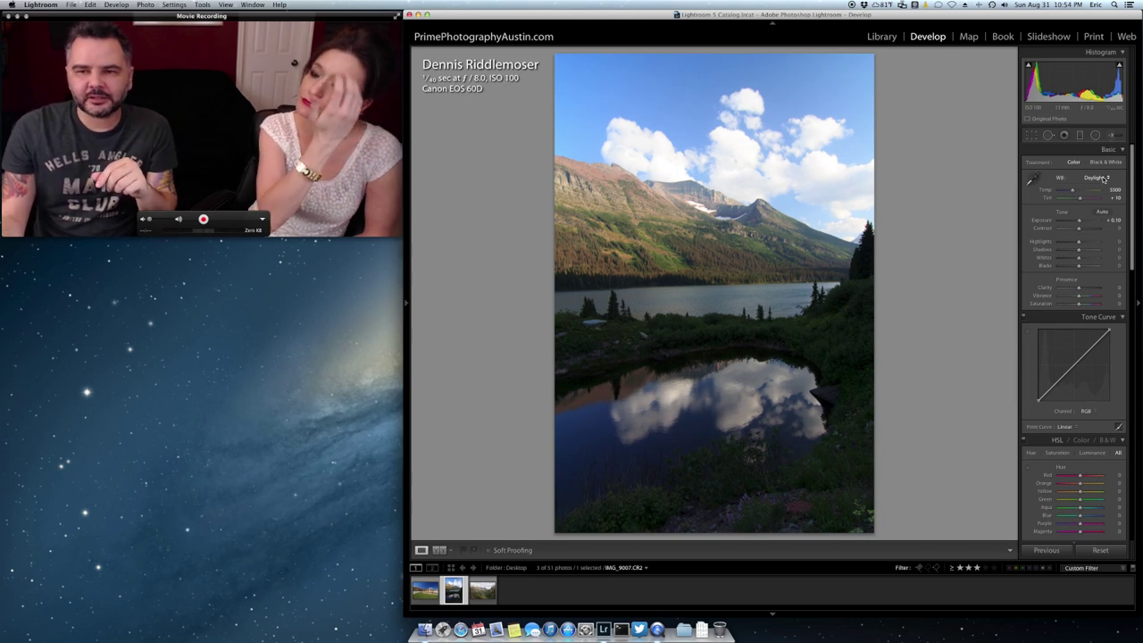
click(1103, 177)
click(1102, 181)
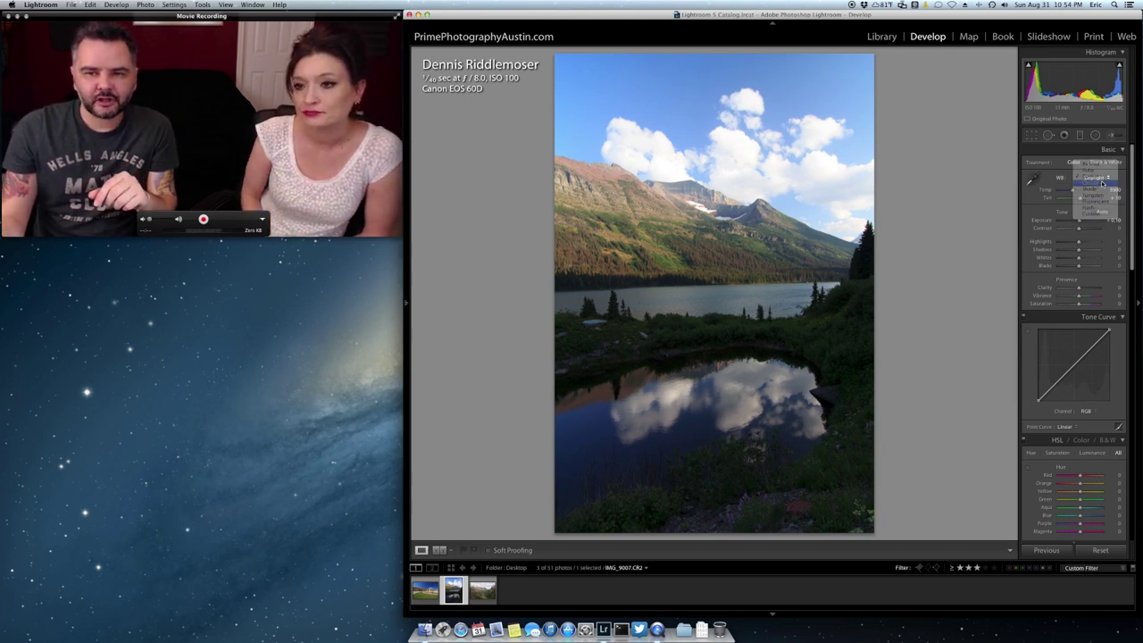
click(1102, 185)
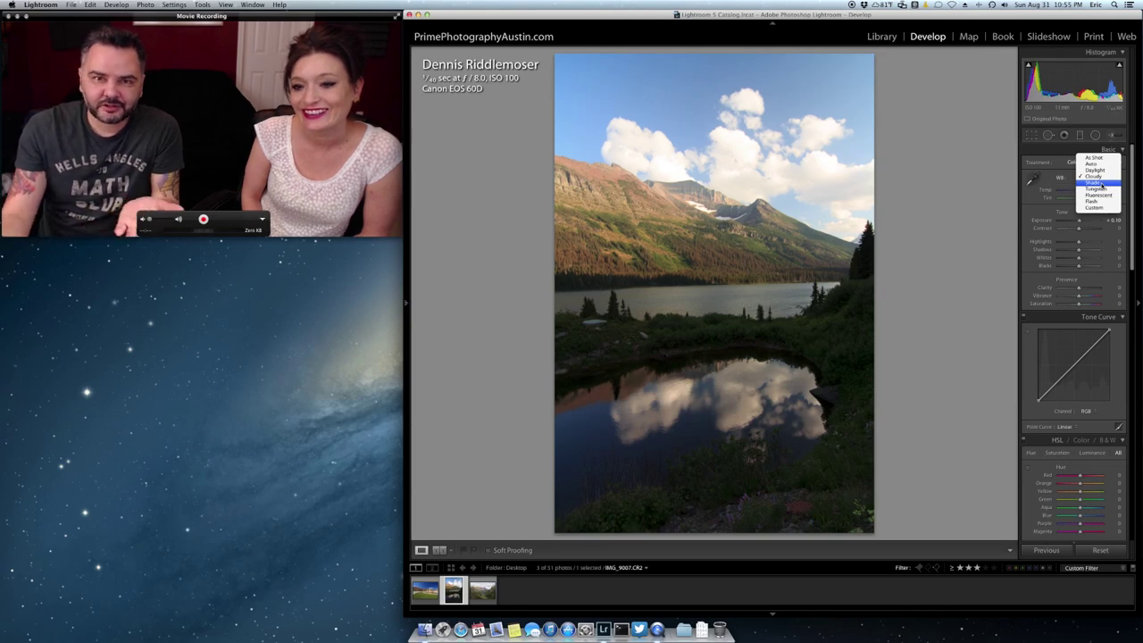
click(1101, 183)
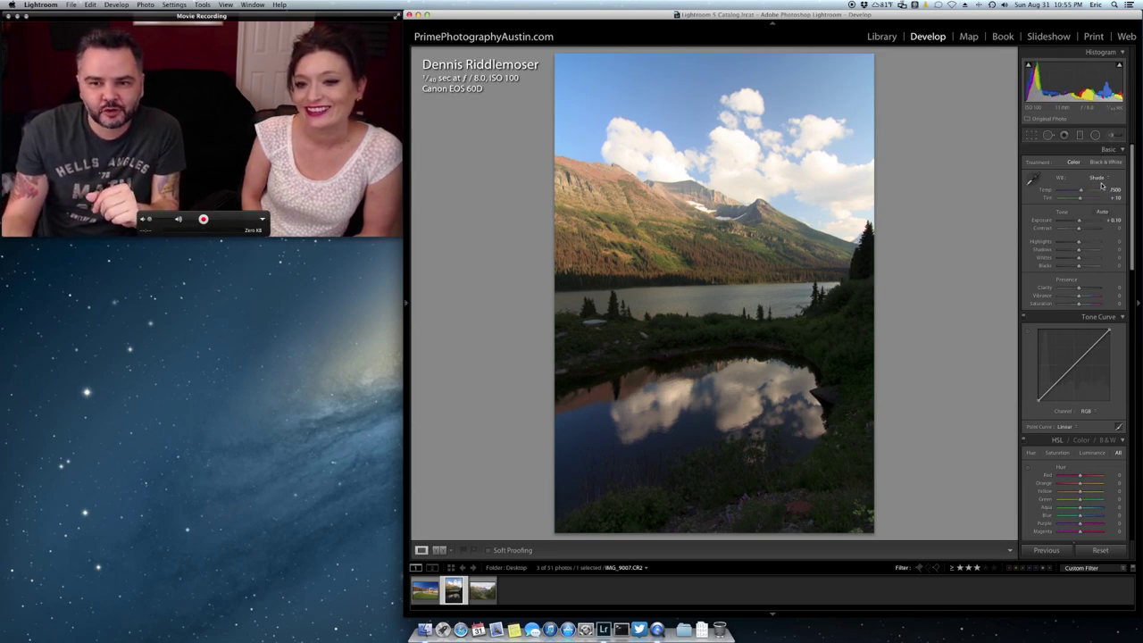
Compare Daylight and Cloudy, then settle on Shade white balance (7500, tint +10).
click(1097, 179)
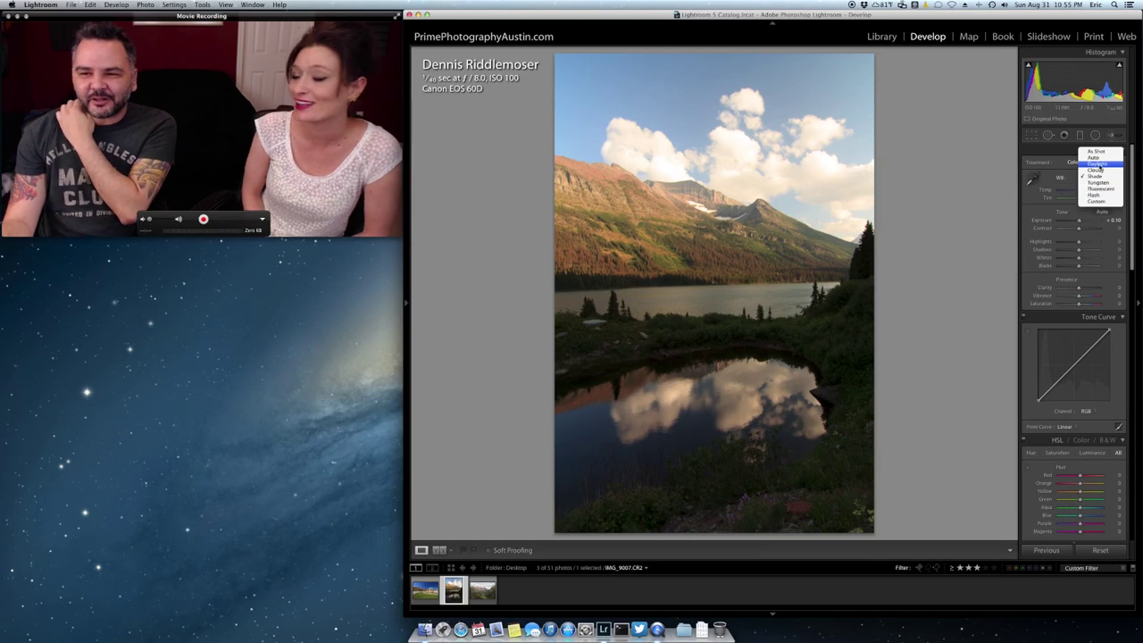
click(1096, 165)
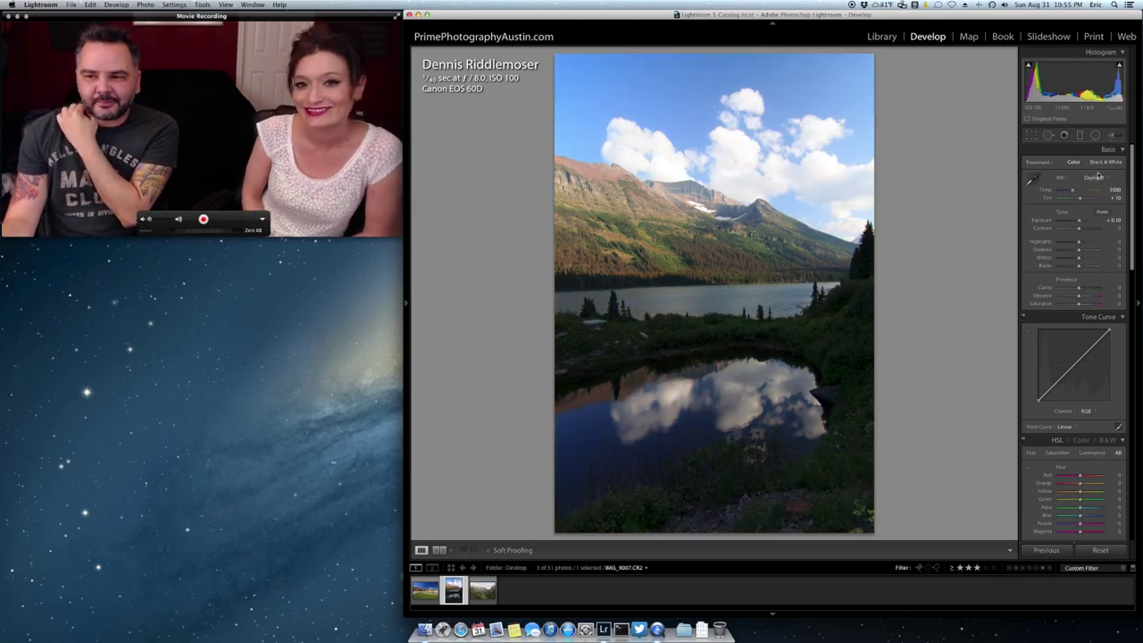
click(1095, 179)
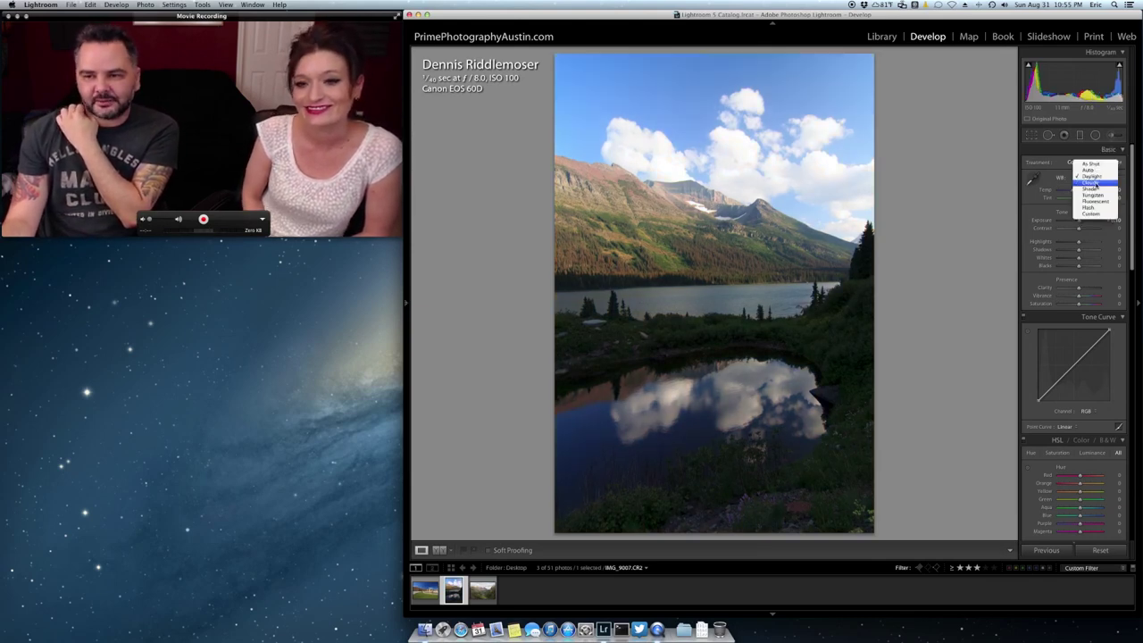
click(1095, 184)
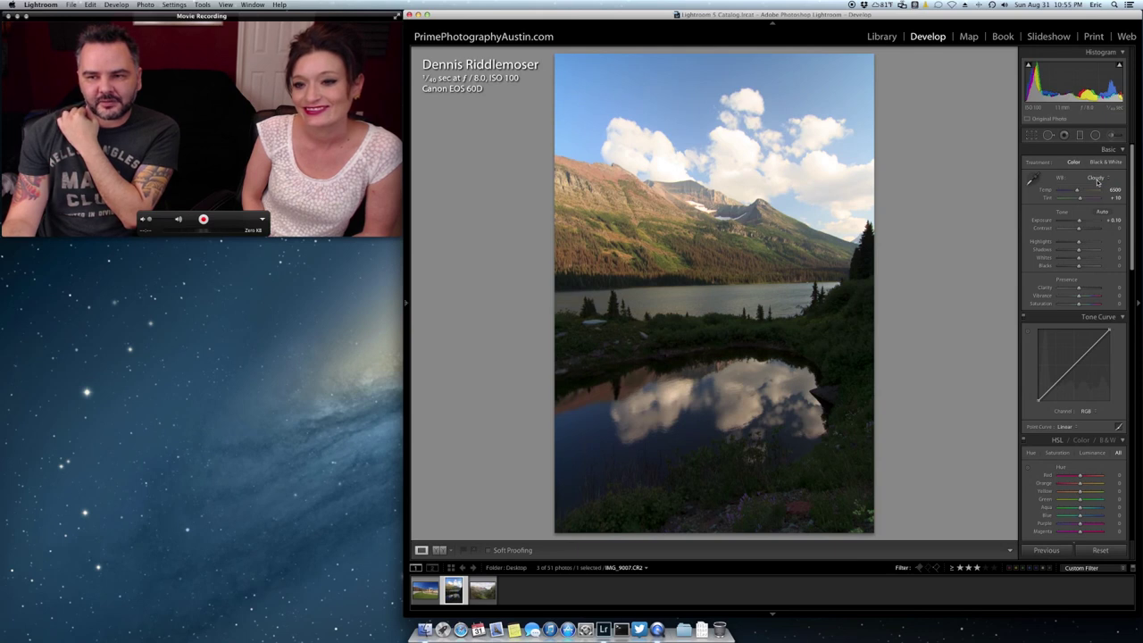
click(1099, 178)
click(1100, 183)
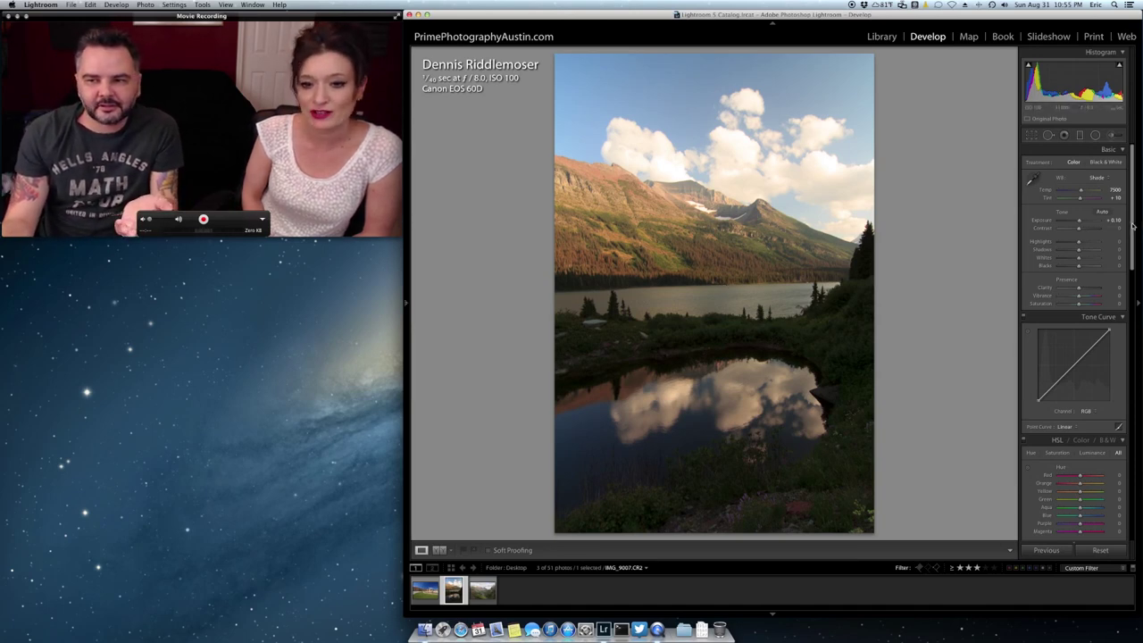
drag(1134, 226, 1132, 534)
scroll(1100, 451, up, 15)
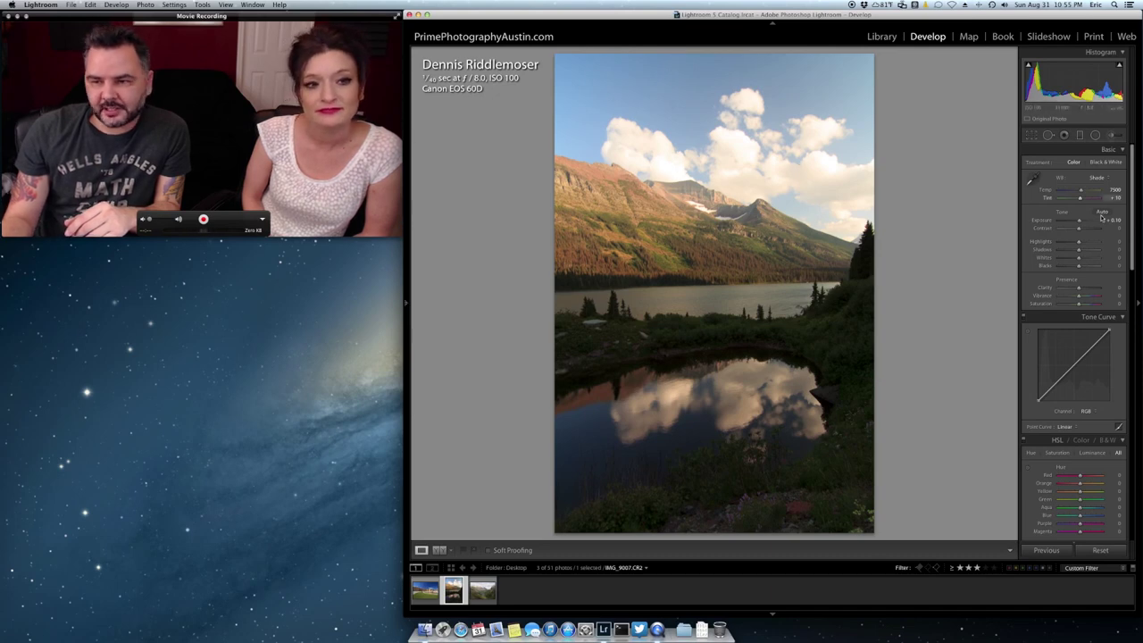
Pull Highlights down to about -67 for cloud detail and lift Shadows to +32.
drag(1079, 245, 919, 240)
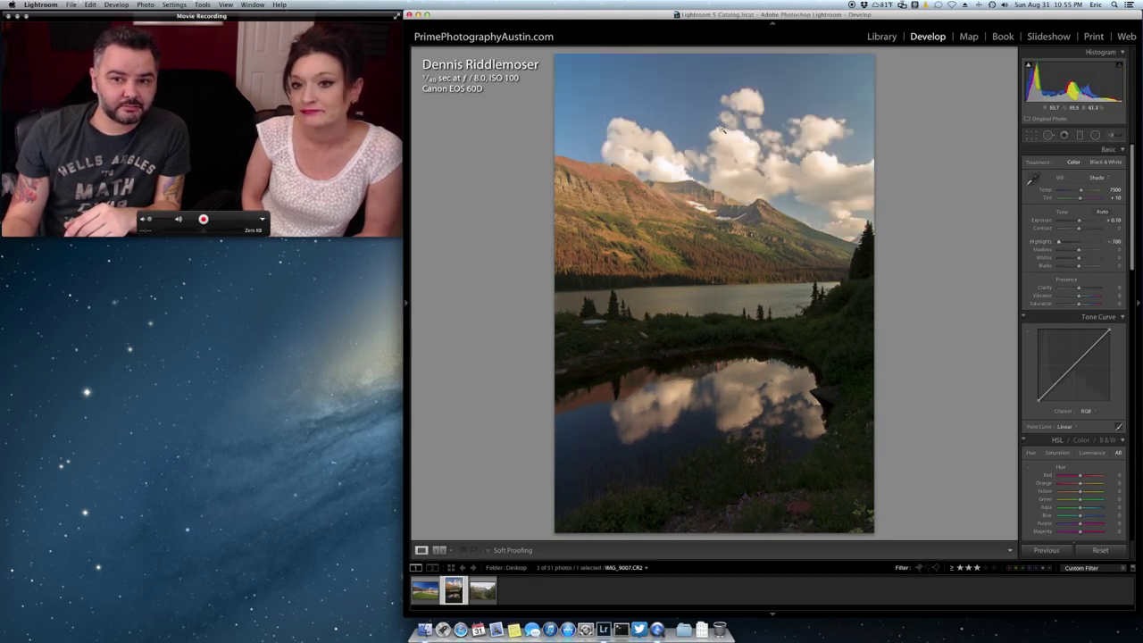
mouse_move(1058, 243)
mouse_down()
mouse_move(1079, 245)
mouse_move(1041, 241)
mouse_up()
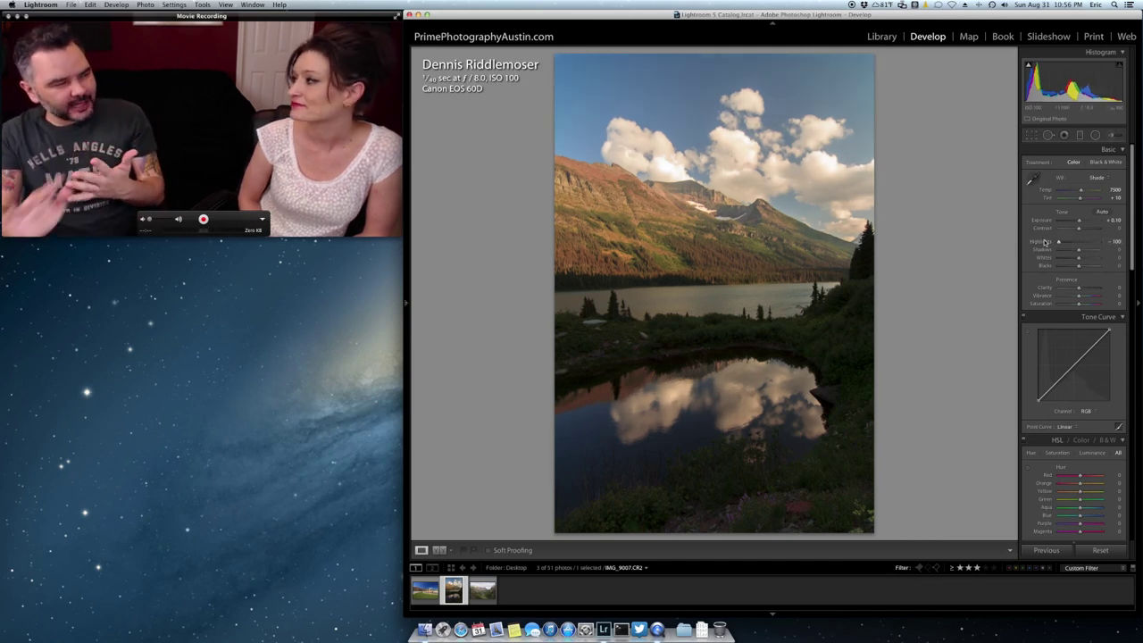
double_click(1059, 243)
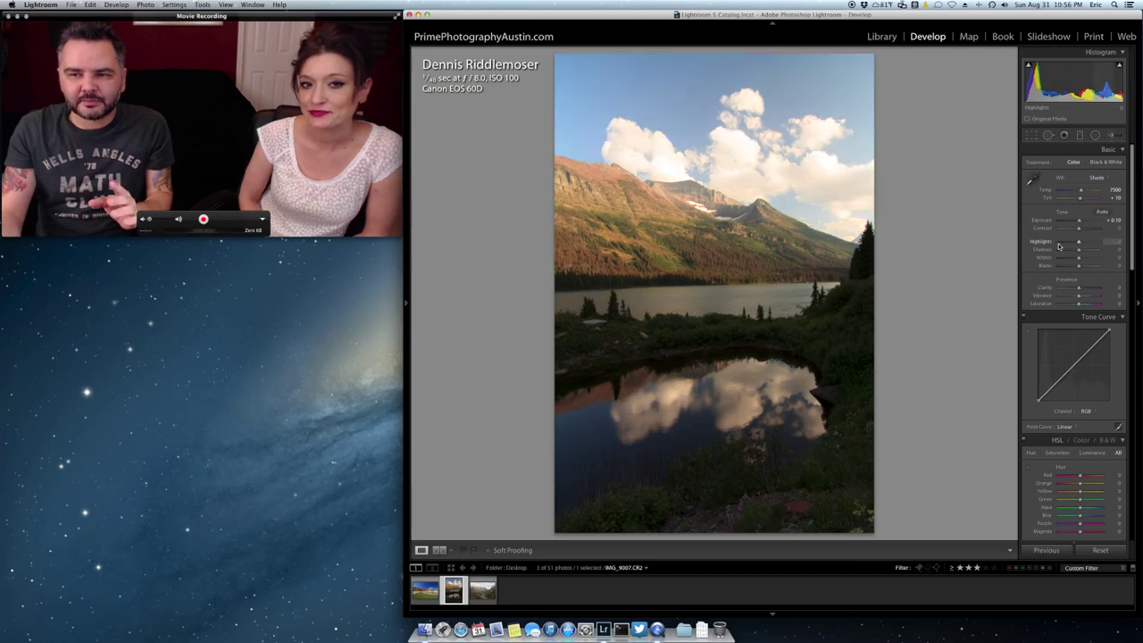
drag(1078, 244, 1066, 243)
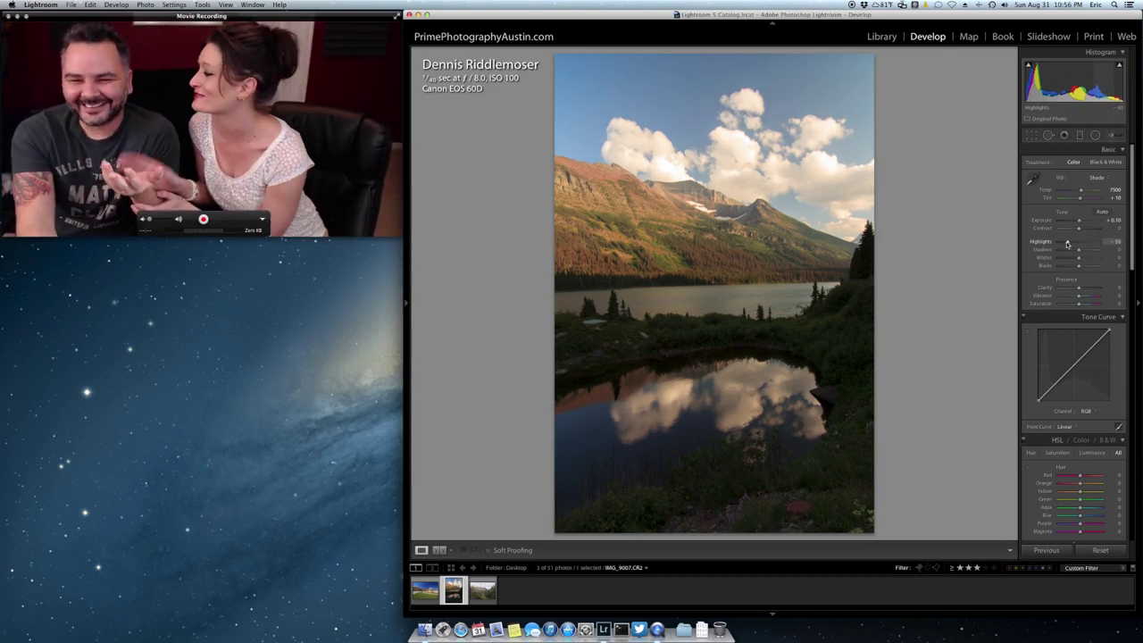
drag(1066, 244, 1067, 244)
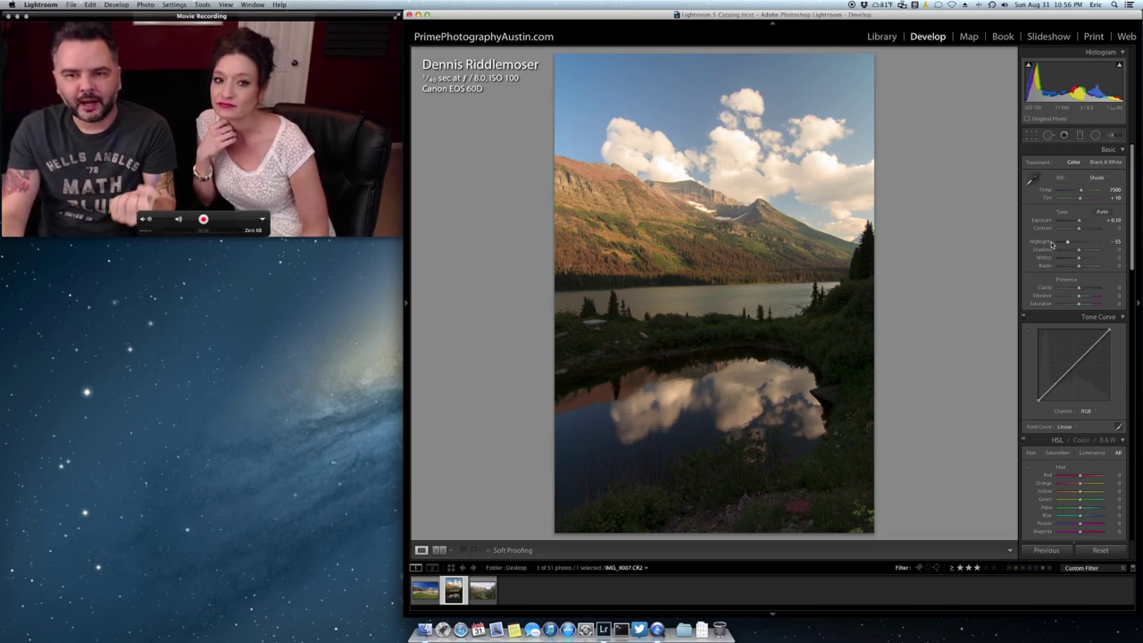
mouse_move(1066, 244)
mouse_down()
mouse_move(1039, 248)
mouse_move(1064, 244)
mouse_up()
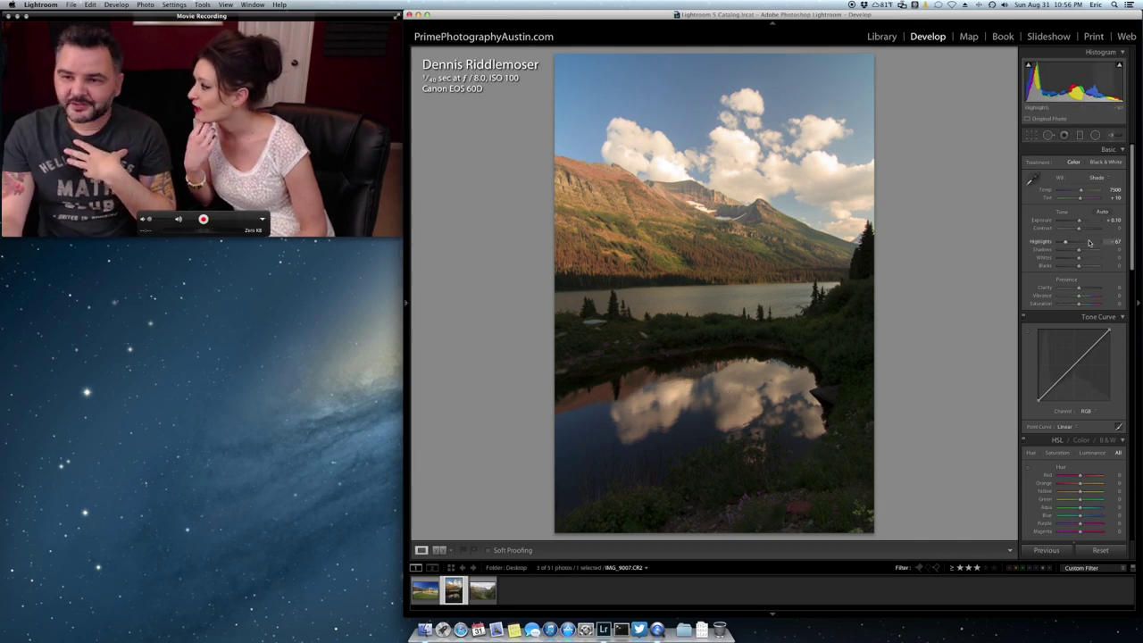
drag(1078, 252, 1084, 253)
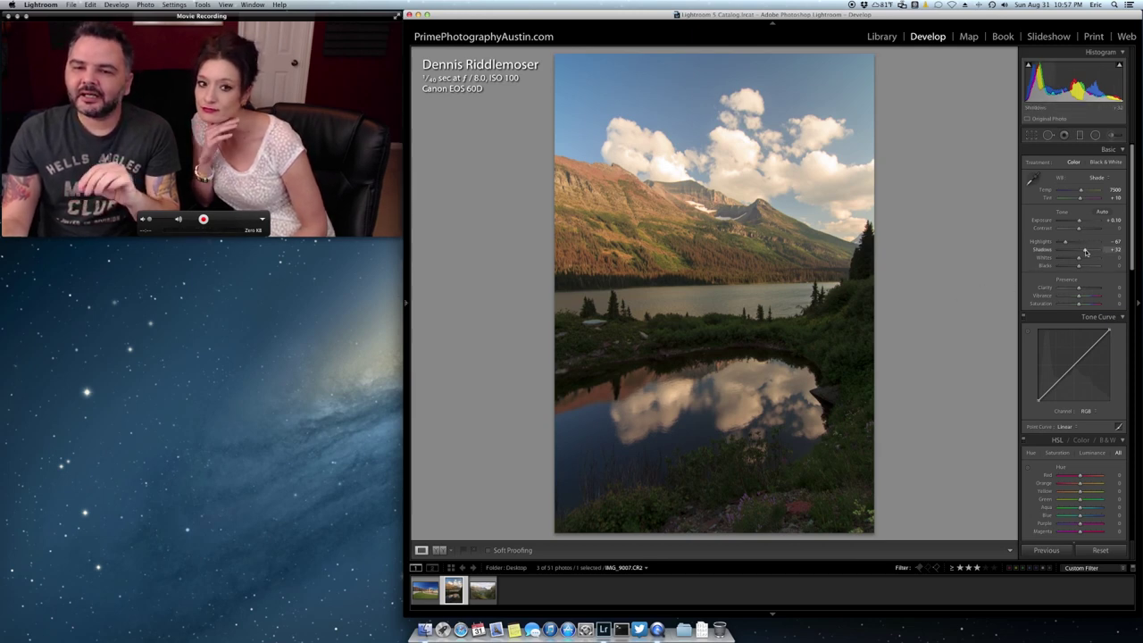
Test Shadows at maximum, reset them, then settle Shadows at +42.
drag(1085, 251, 1098, 250)
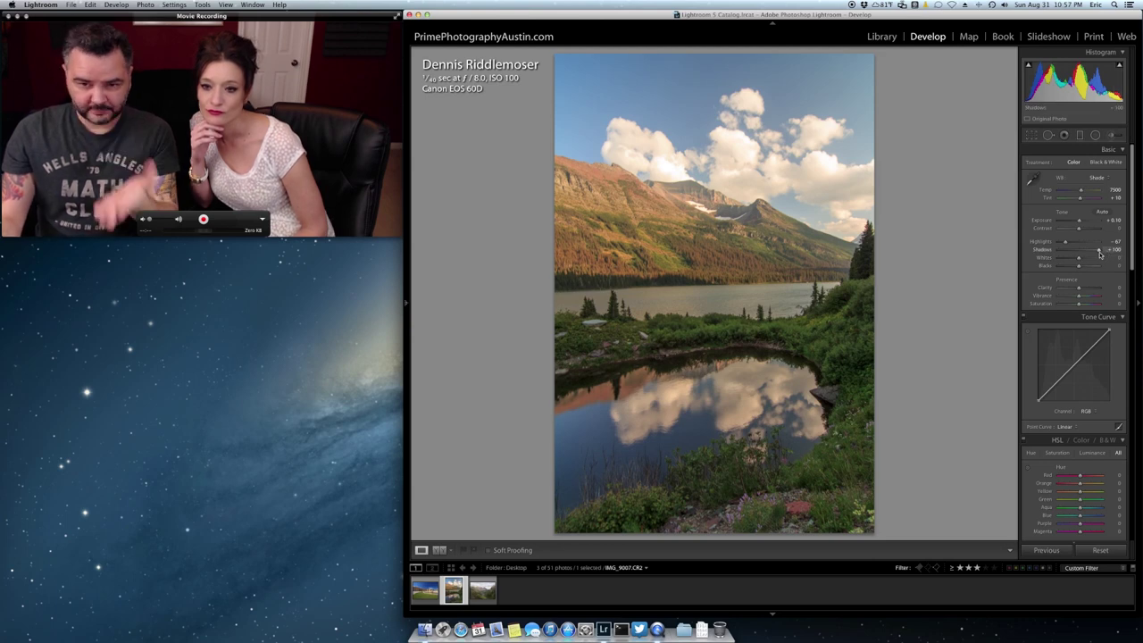
drag(1100, 254, 1087, 251)
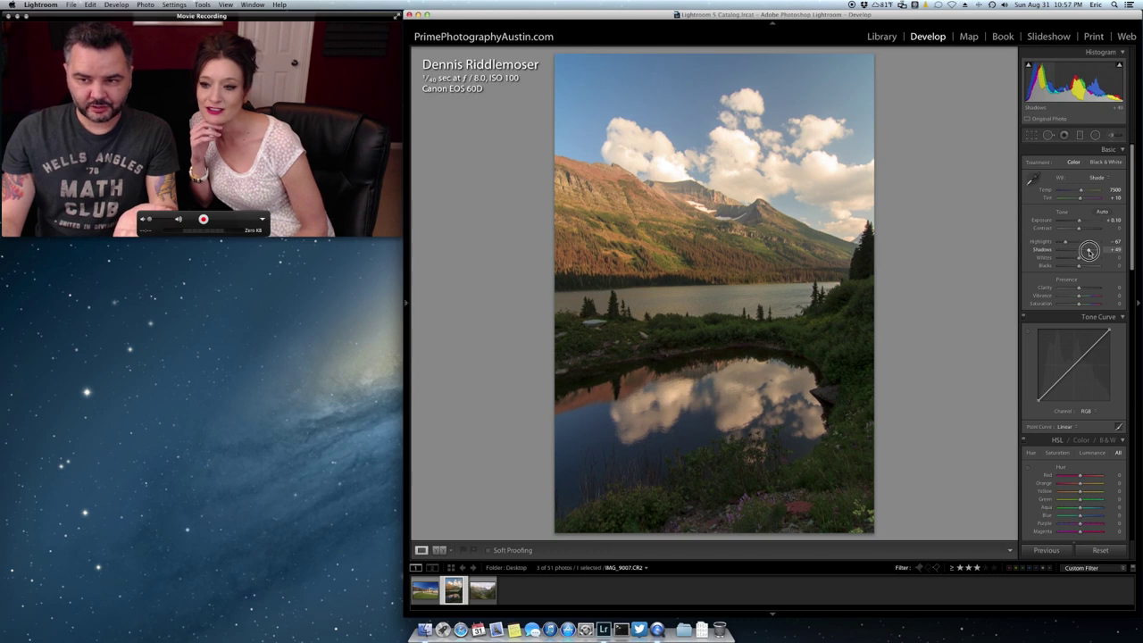
double_click(1088, 251)
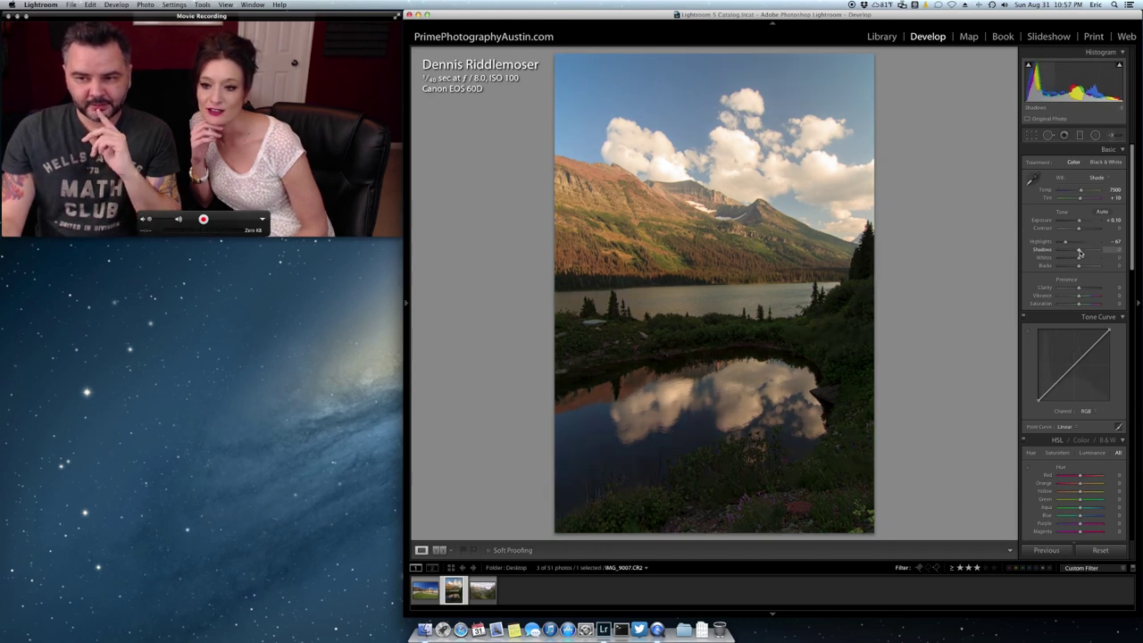
drag(1079, 252, 1088, 250)
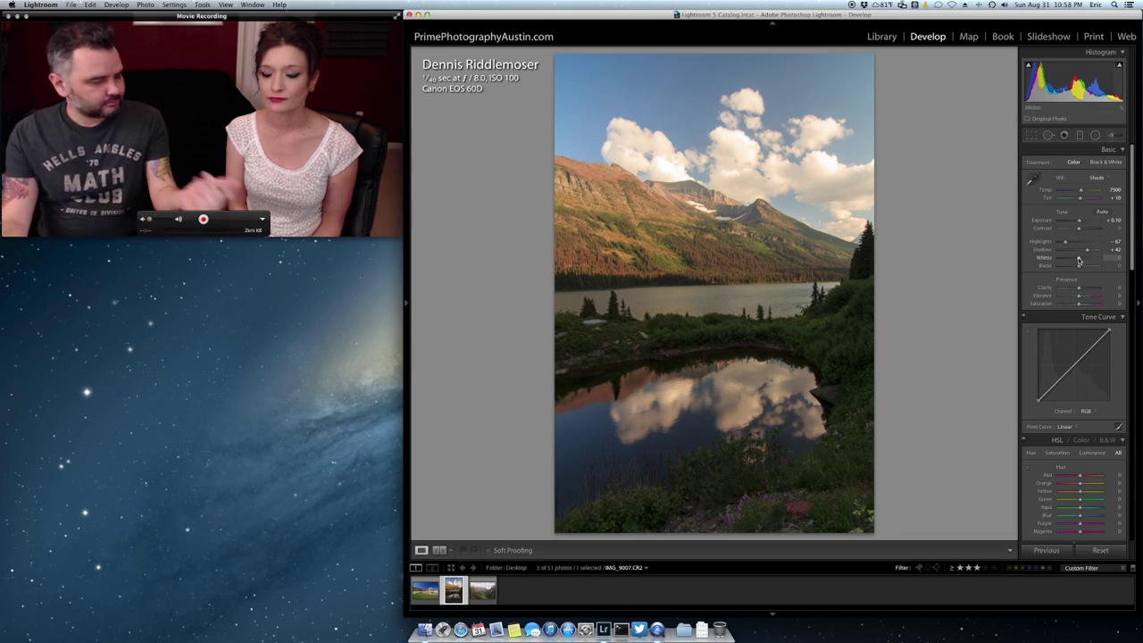
Set Whites to -2 and Blacks to -11 while viewing the Alt clipping preview.
key(alt)
drag(1078, 259, 1078, 257)
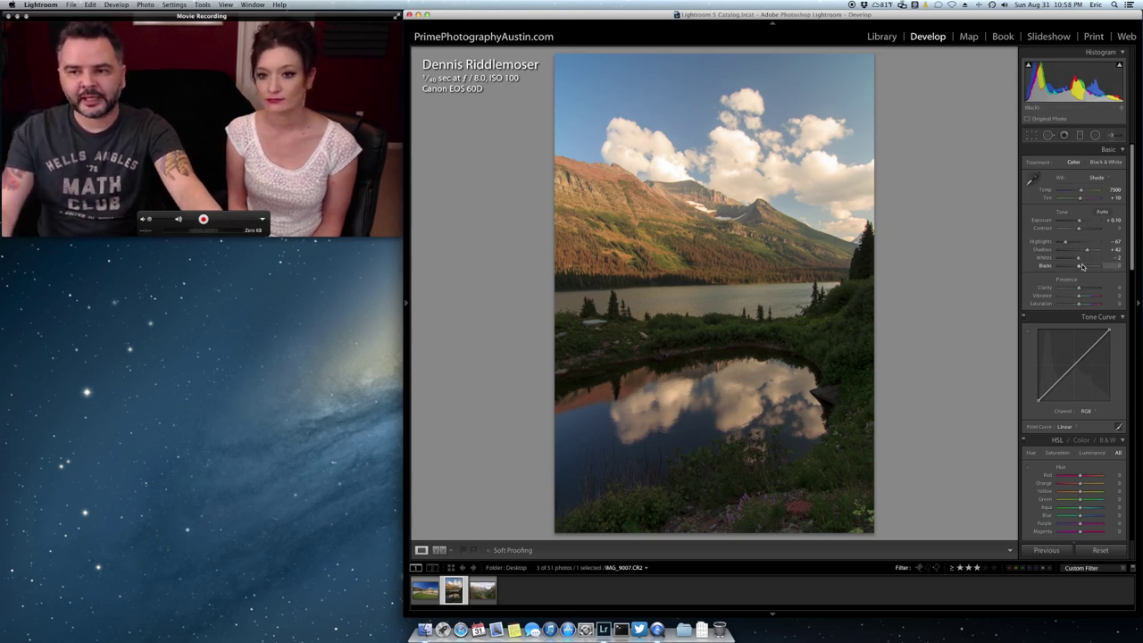
drag(1079, 266, 1077, 266)
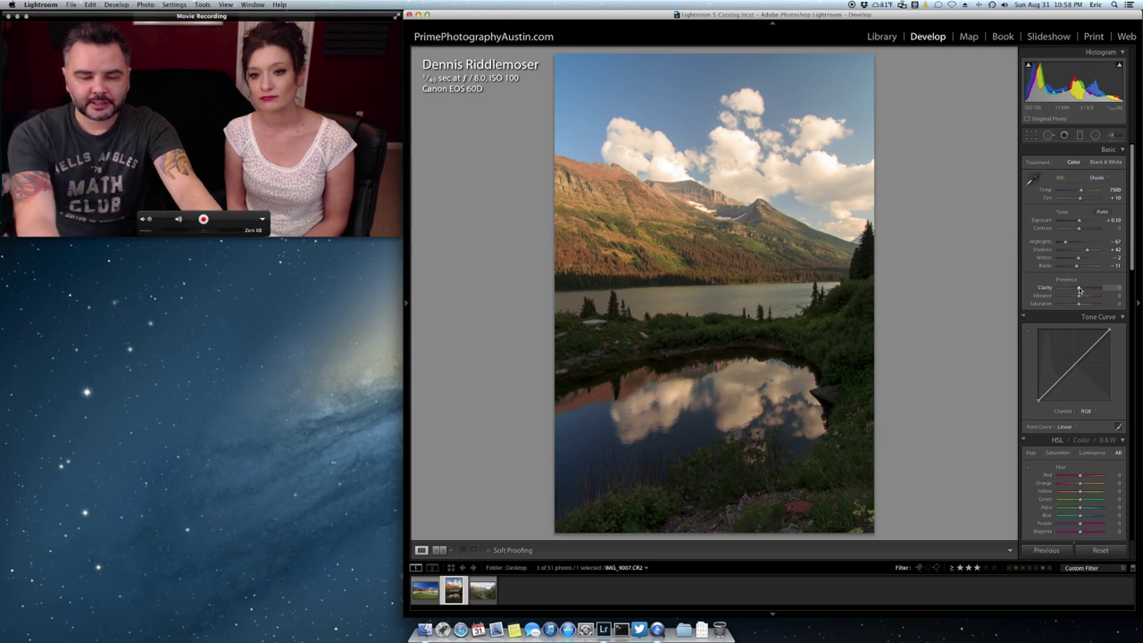
Set Clarity to about +30 and toggle Before/After to compare with the original.
drag(1078, 290, 1081, 290)
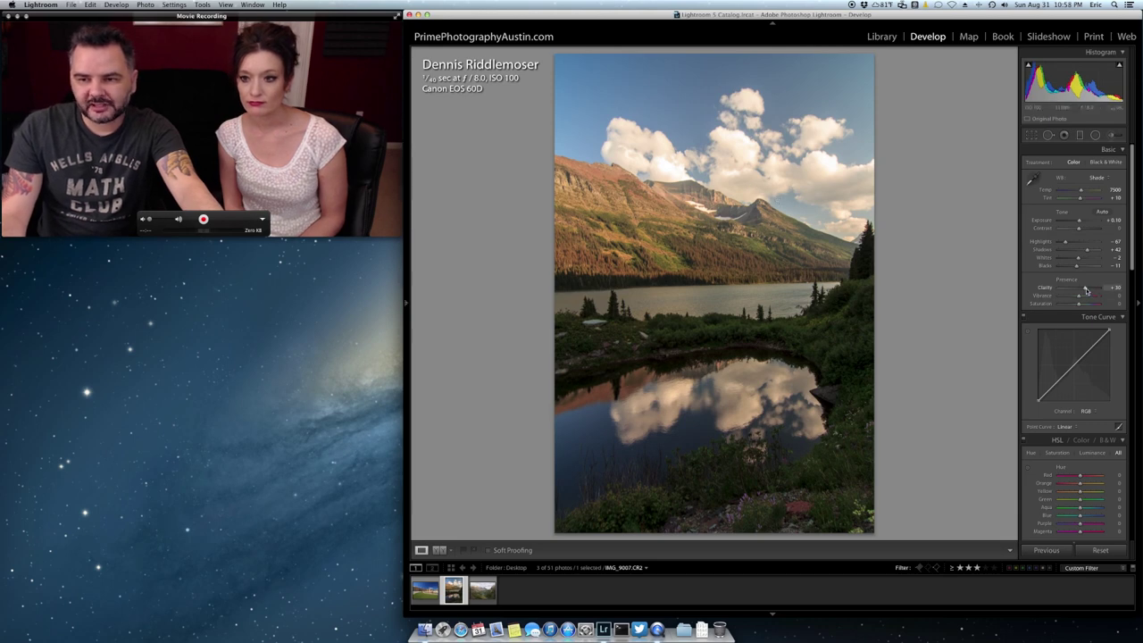
drag(1085, 290, 1133, 296)
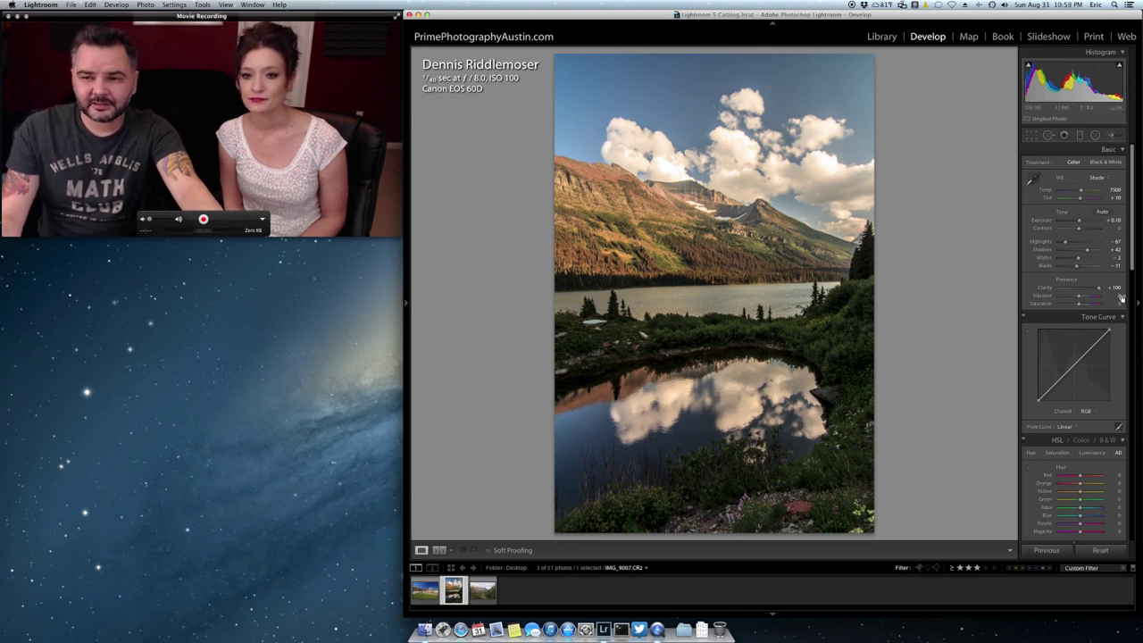
double_click(1097, 288)
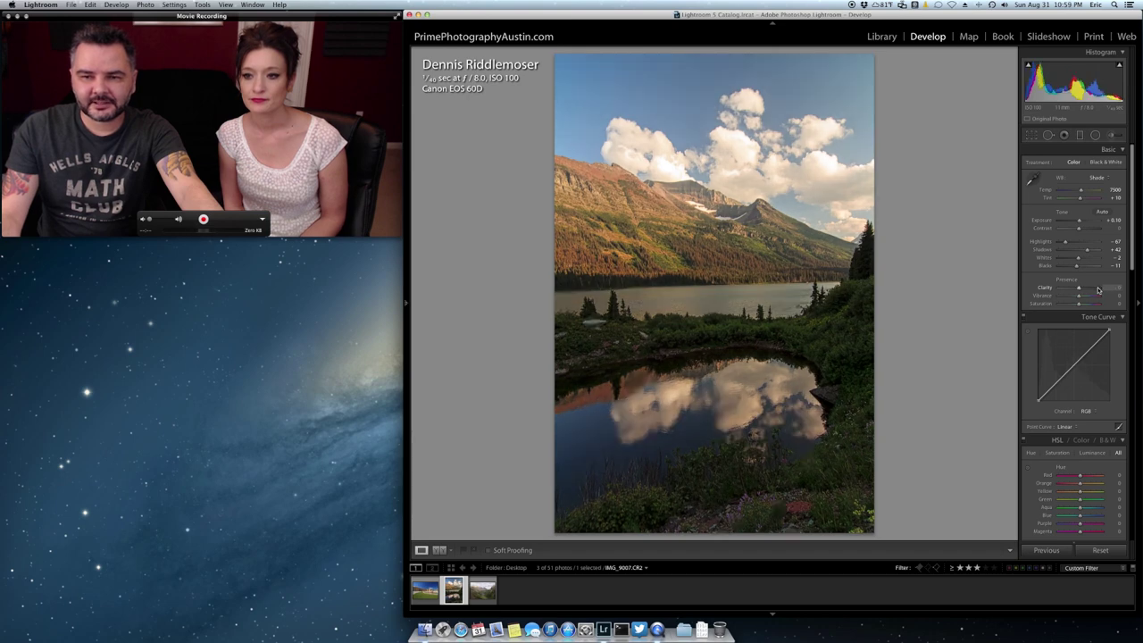
drag(1080, 290, 1081, 289)
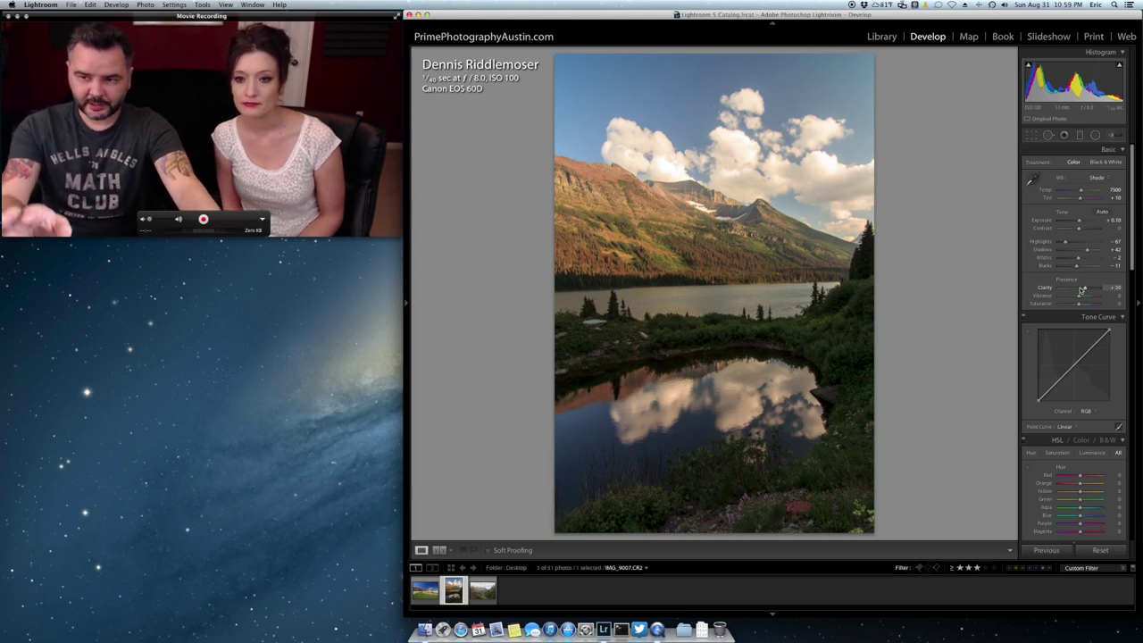
key(backslash)
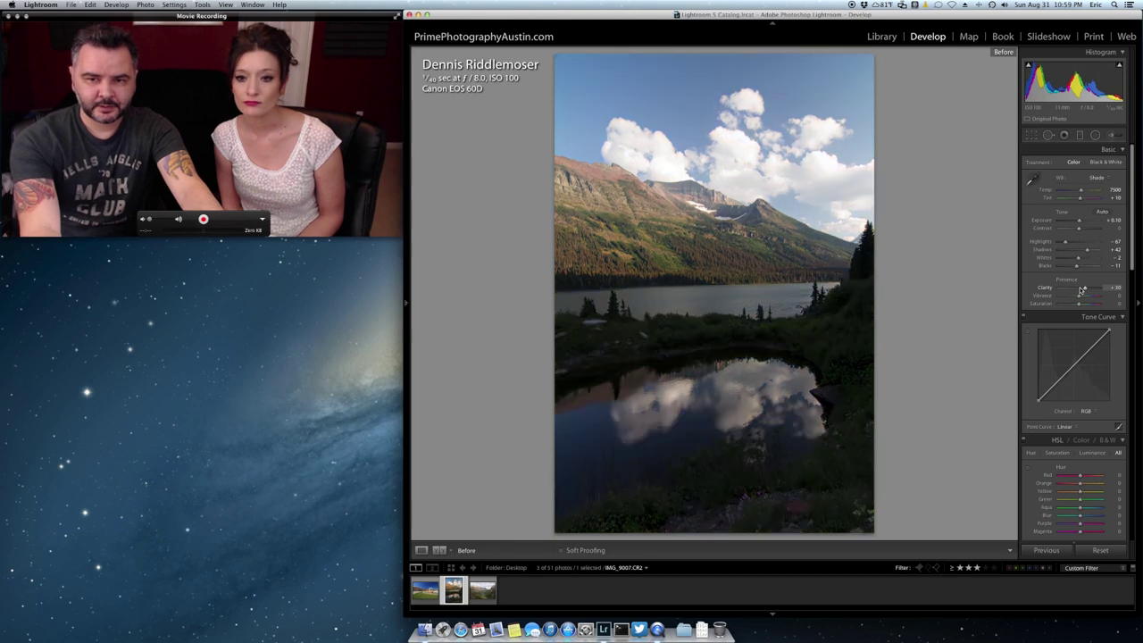
key(backslash)
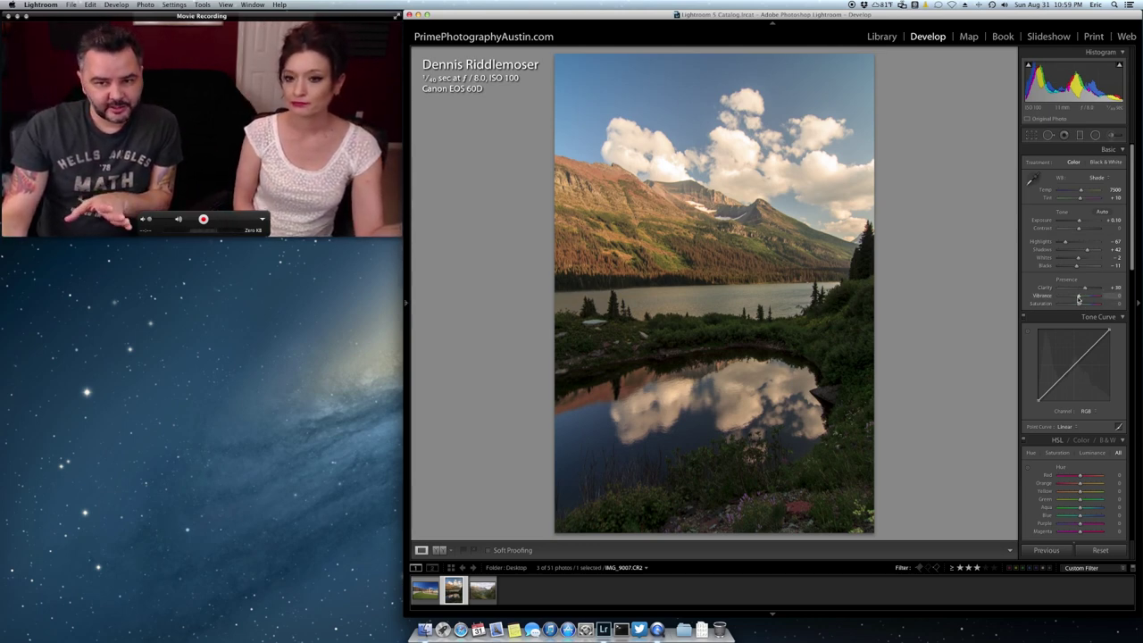
Set Vibrance to +19 after a brief push to +100, comparing Before and After views.
key(backslash)
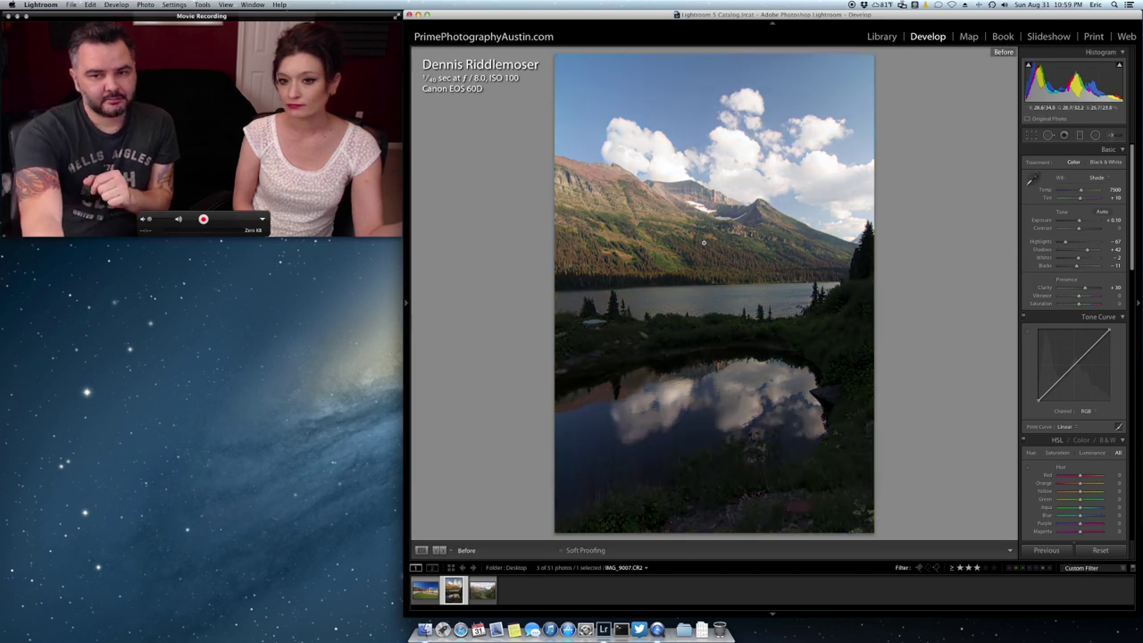
key(backslash)
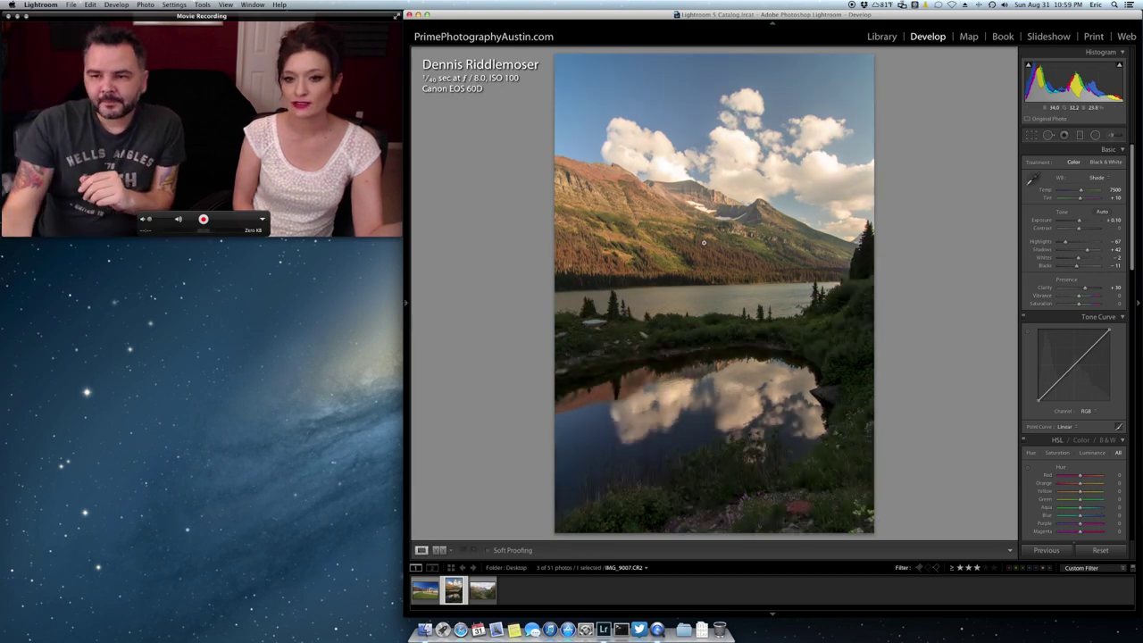
drag(1078, 299, 1099, 297)
drag(1100, 296, 1083, 299)
right_click(1083, 299)
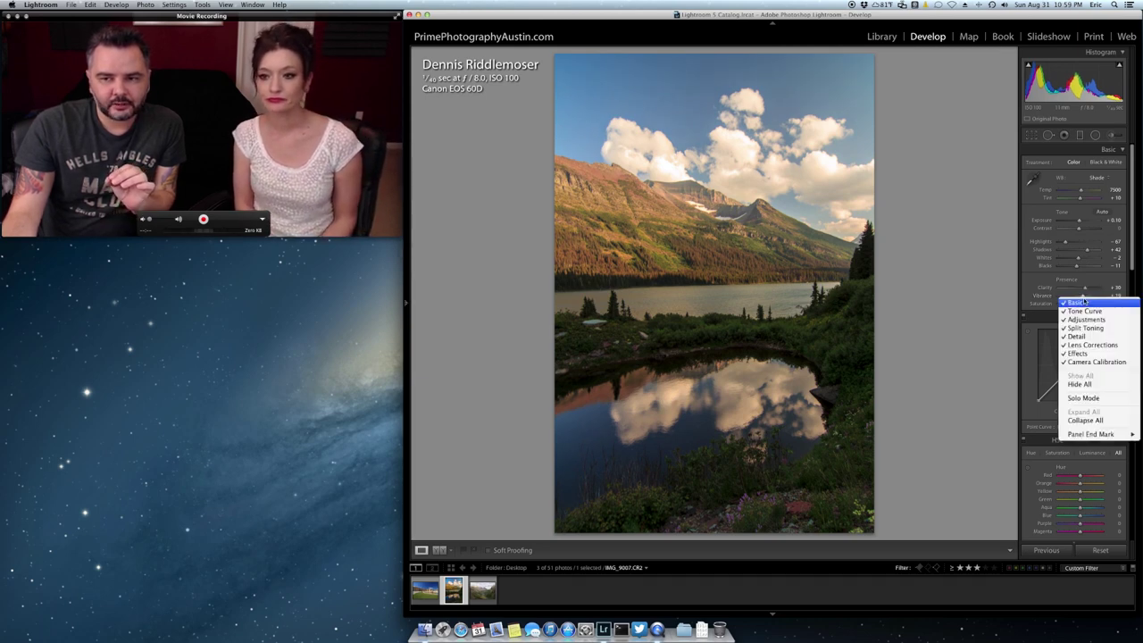
click(1013, 303)
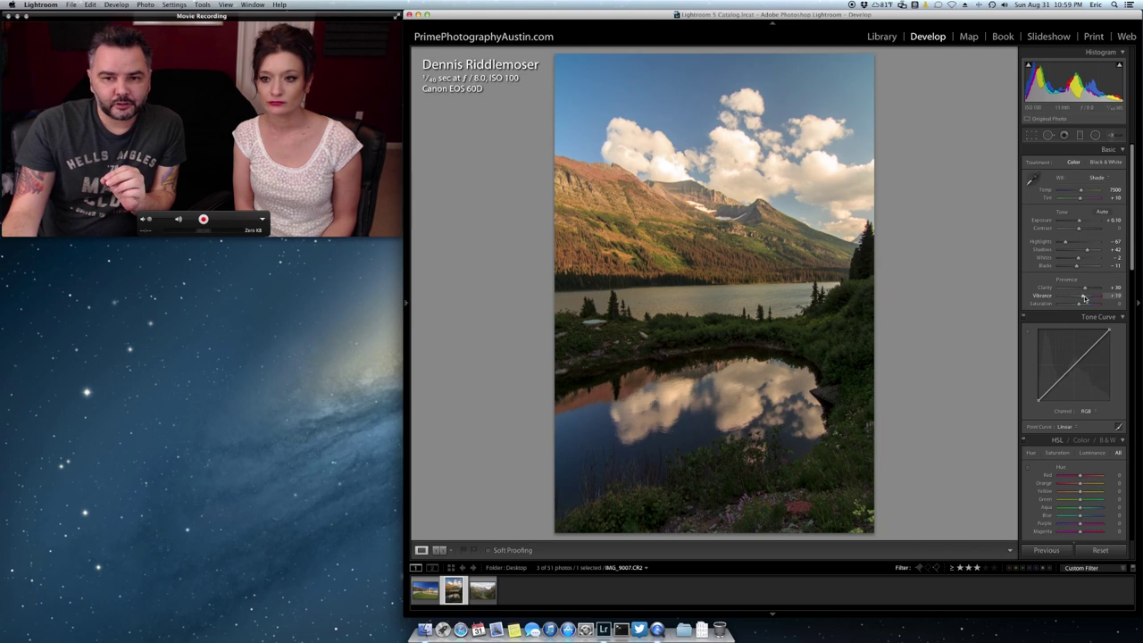
key(backslash)
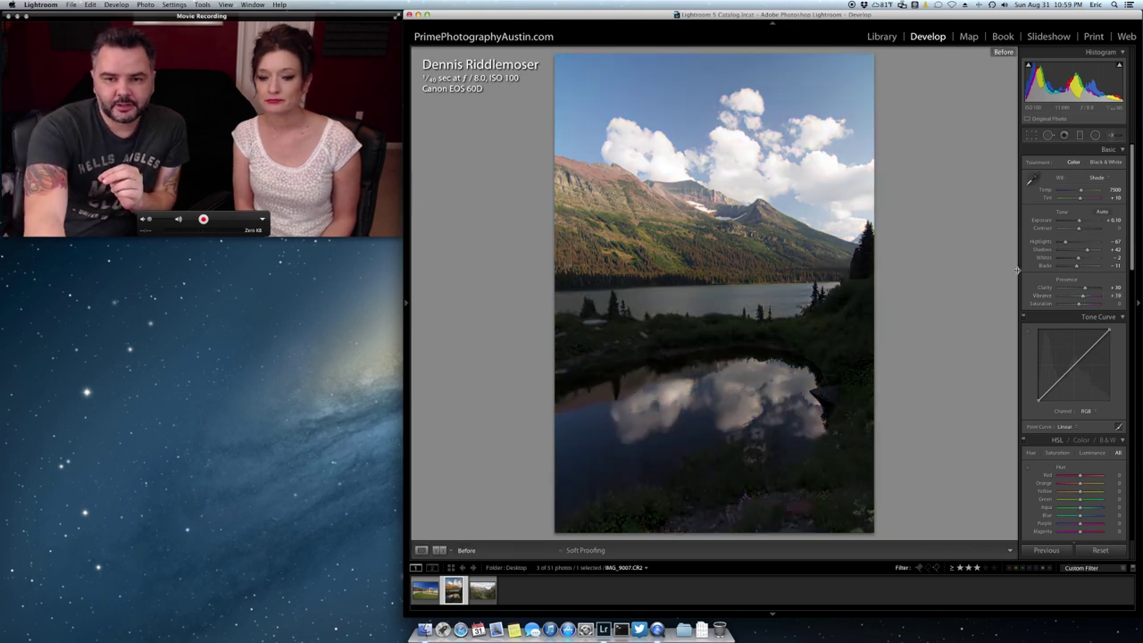
key(backslash)
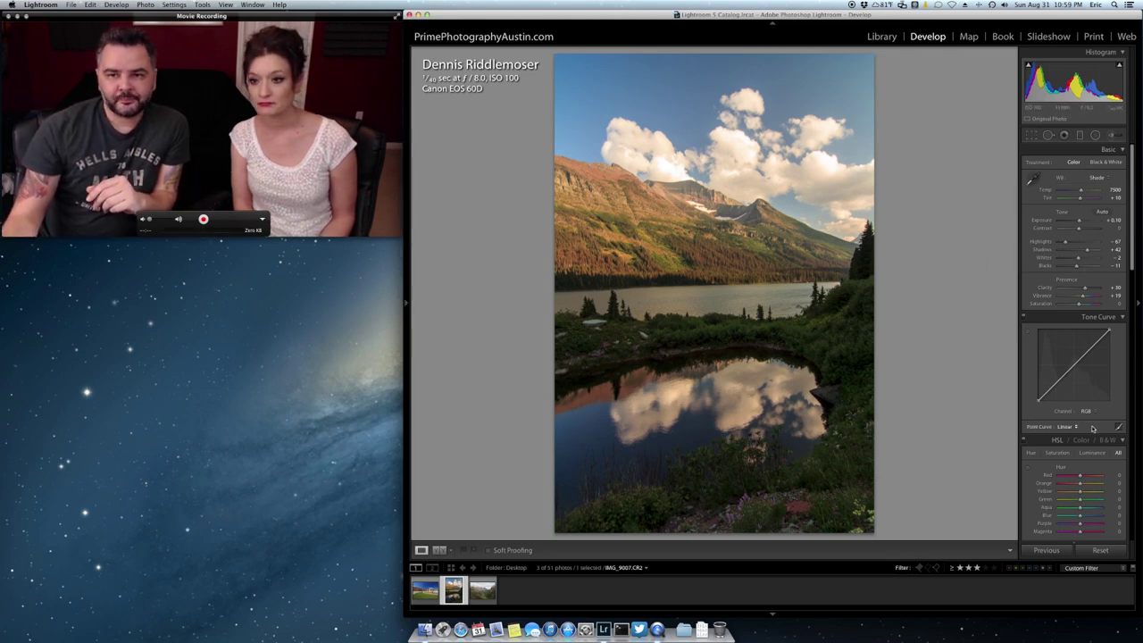
Pull HSL Blue luminance down to about -36, comparing against the reset value, then scroll to Detail.
scroll(1092, 428, down, 5)
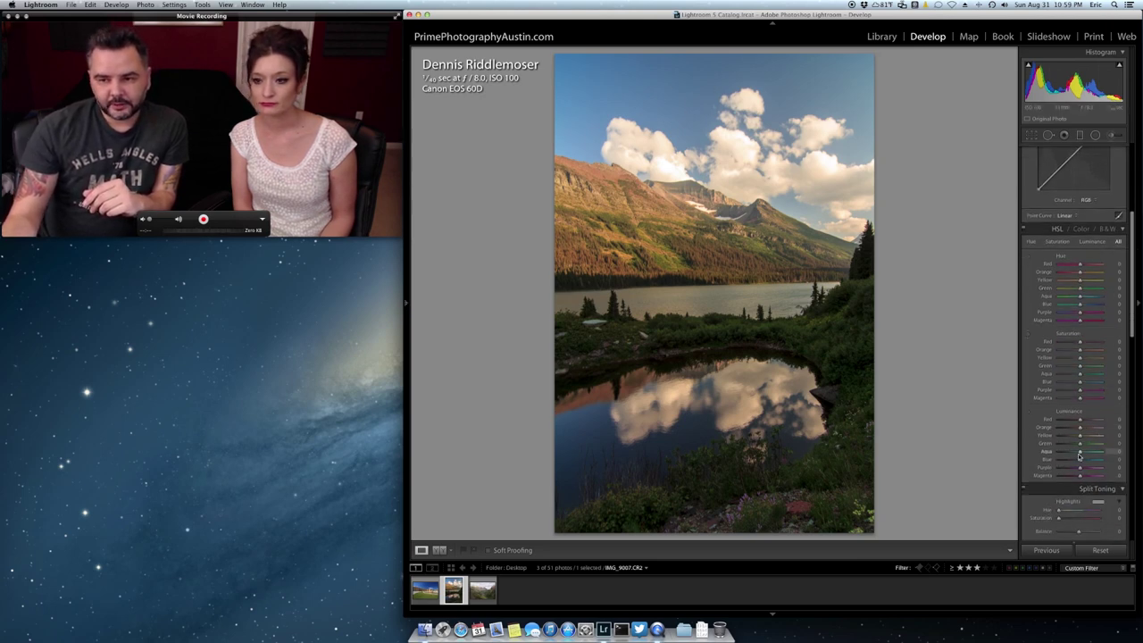
drag(1079, 463, 1074, 460)
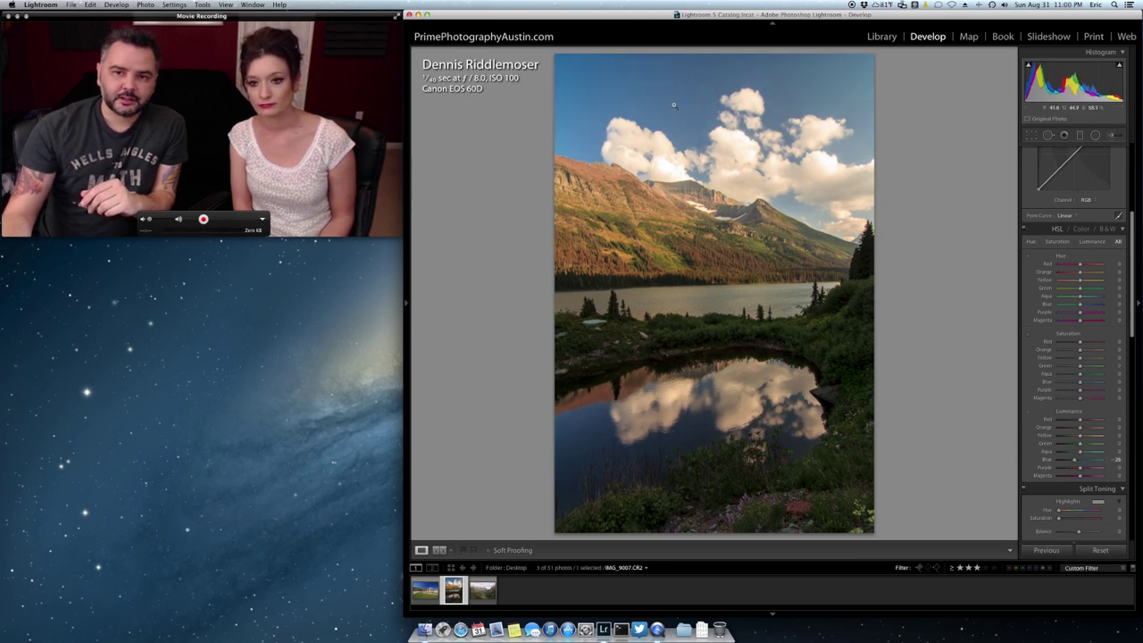
double_click(1075, 461)
key(super+z)
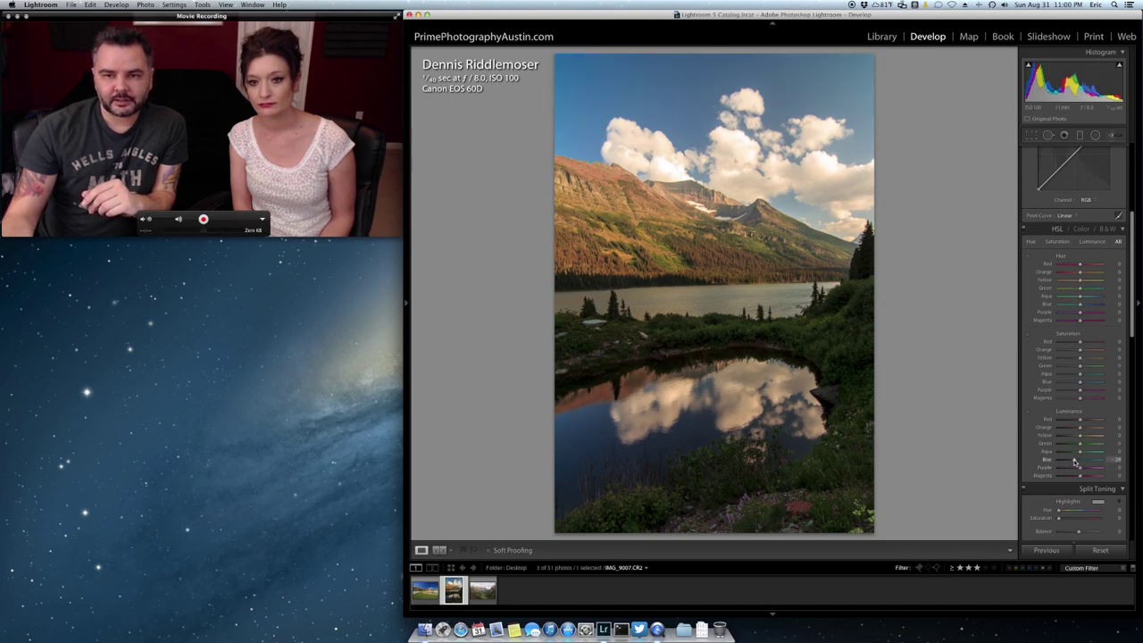
double_click(1076, 461)
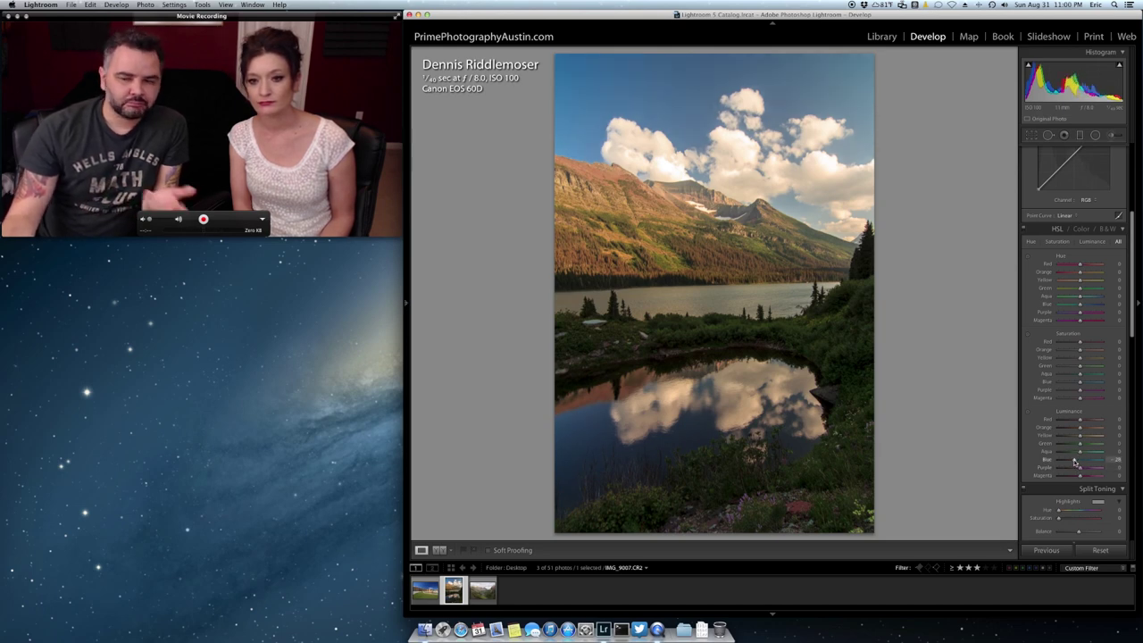
drag(1075, 462, 1071, 460)
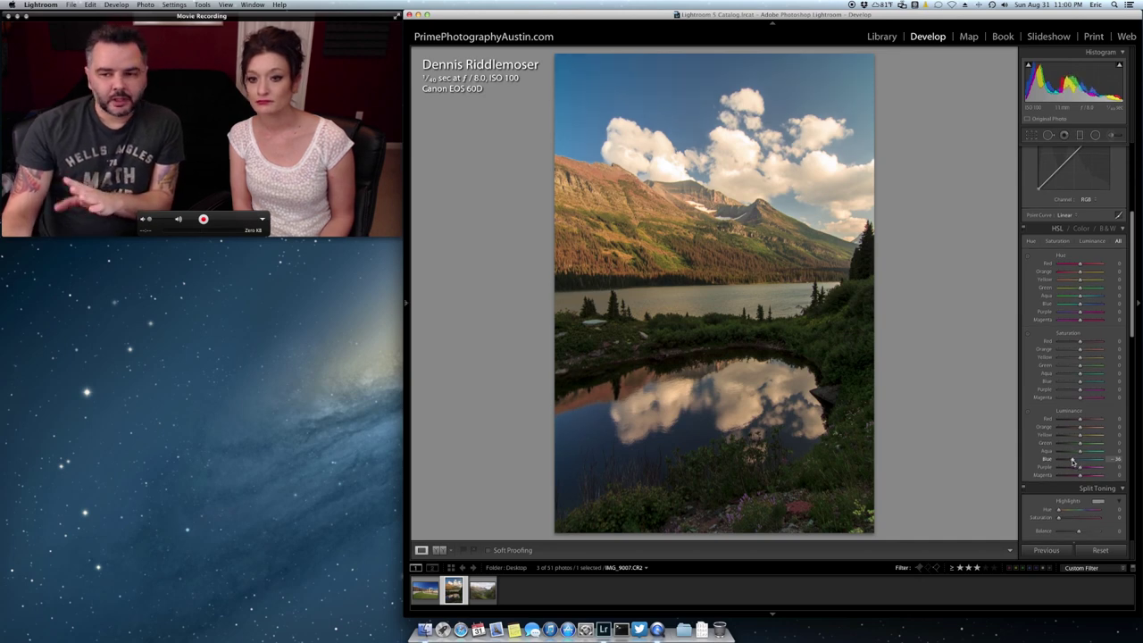
scroll(1072, 461, down, 5)
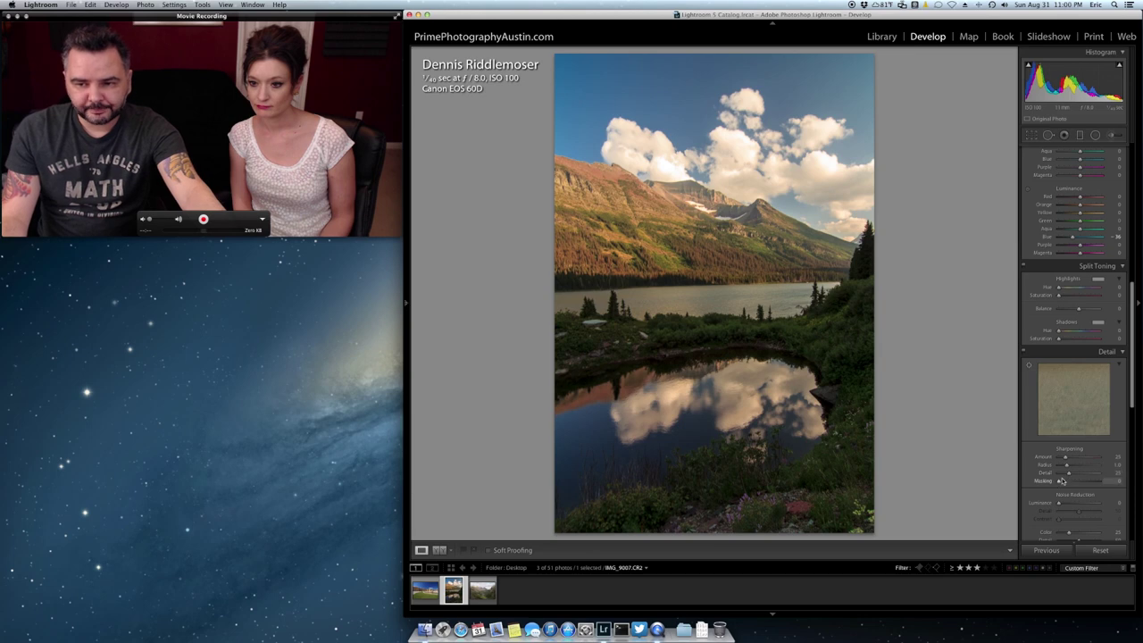
Load the palace and fountain photo from the first filmstrip thumbnail.
click(422, 593)
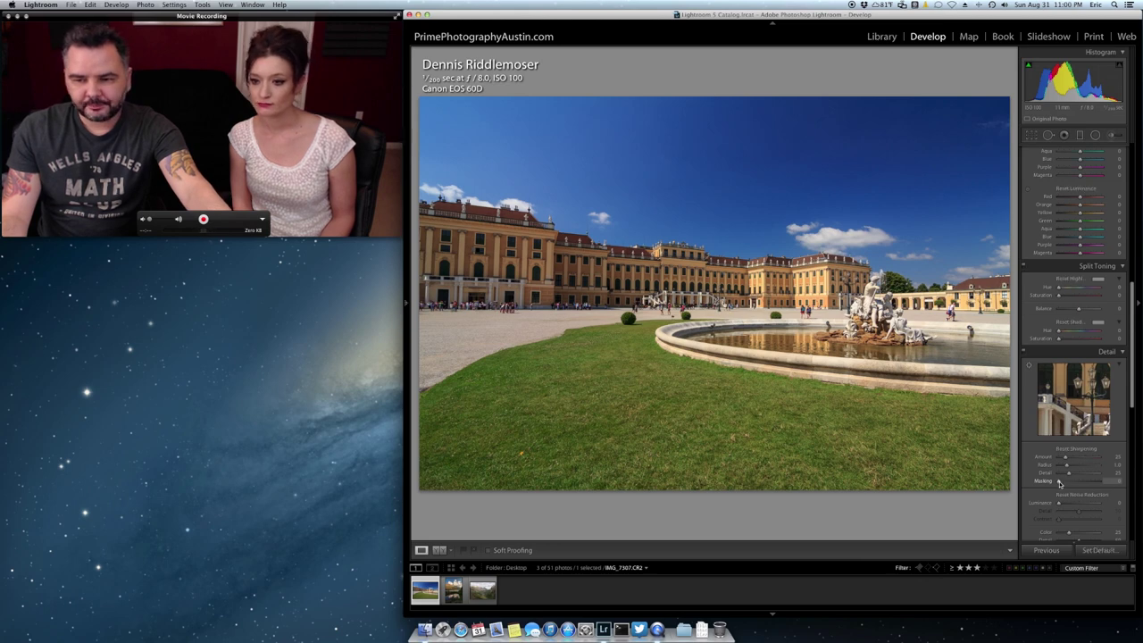
Sharpen with Amount 62, Detail 11, Masking 80, inspect the façade close-up, and set Luminance noise reduction 5.
alt+click(1058, 482)
mouse_move(1058, 482)
mouse_down()
mouse_move(1090, 481)
mouse_move(1057, 473)
mouse_up()
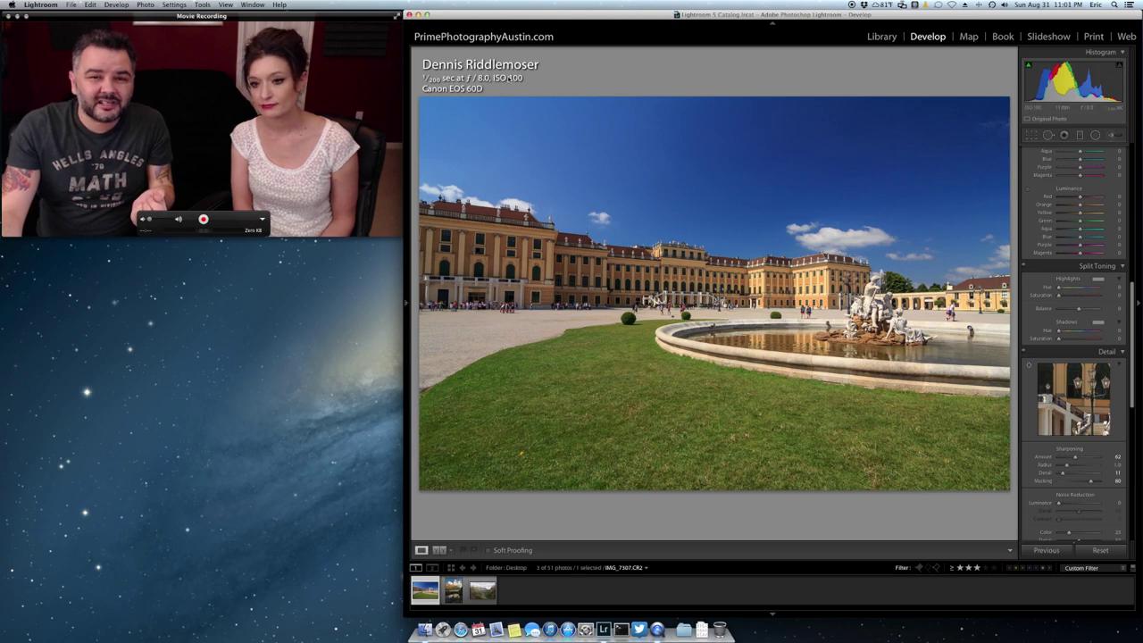
click(748, 384)
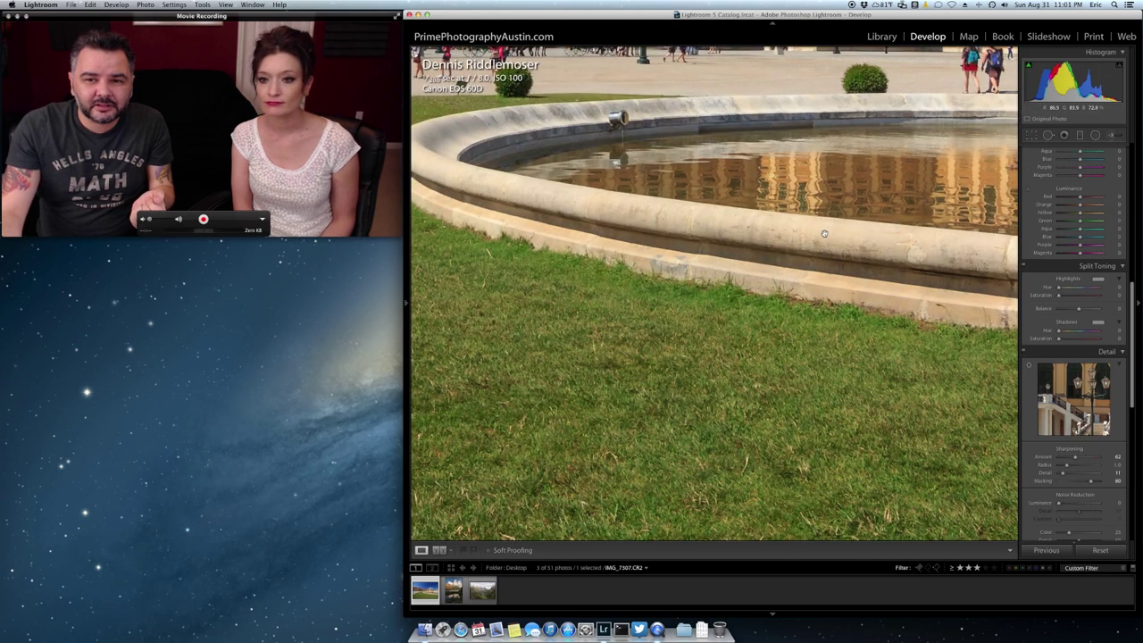
click(798, 283)
click(799, 248)
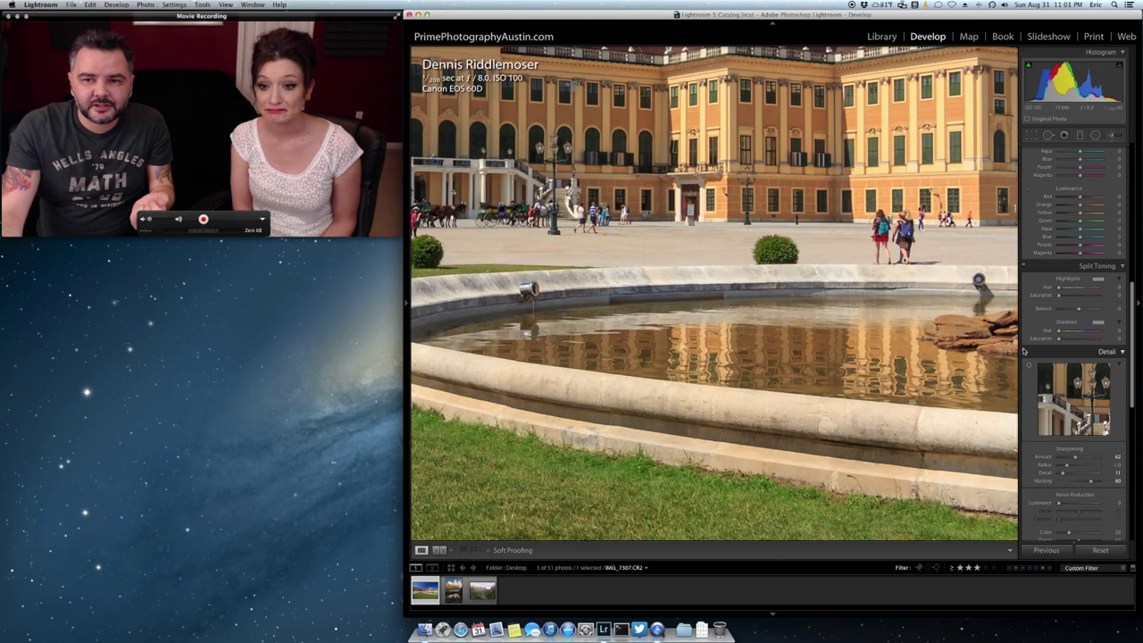
drag(1058, 505, 1061, 504)
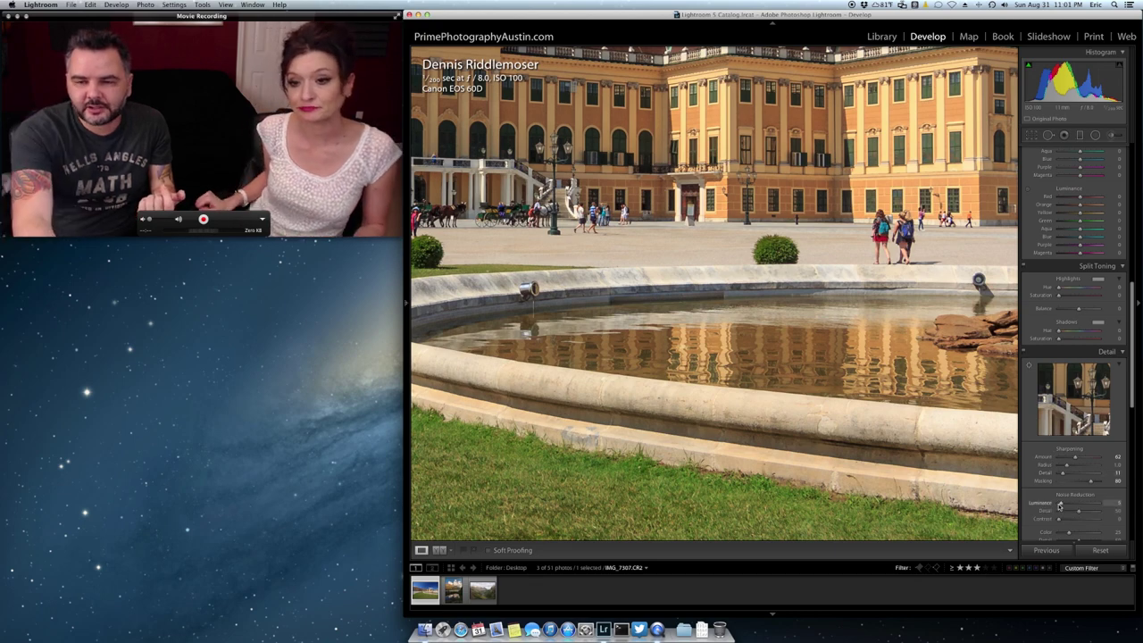
Step through the filmstrip past the mountain lake photo to the mountain valley photo.
click(449, 595)
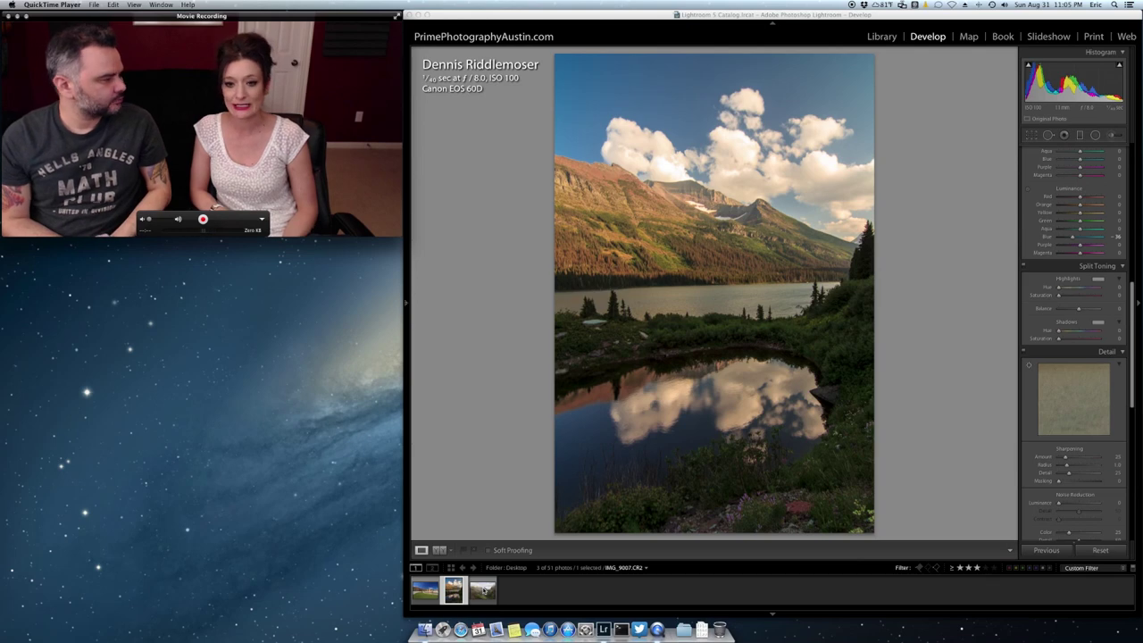
click(483, 591)
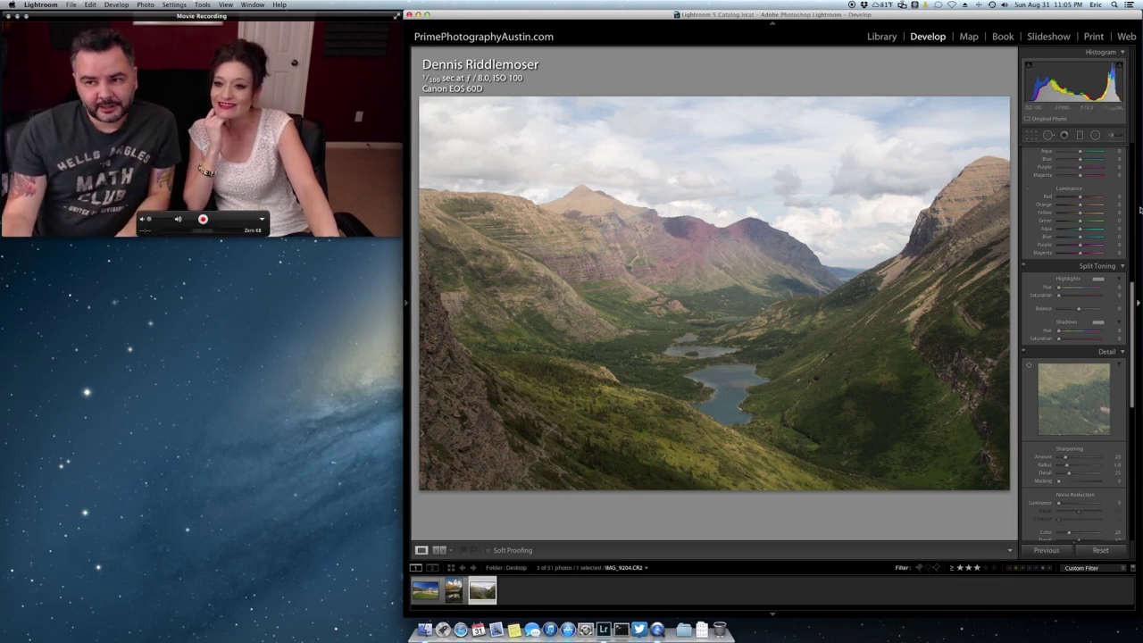
Set the valley photo's white balance preset to Daylight.
click(1132, 194)
drag(1132, 195, 1130, 179)
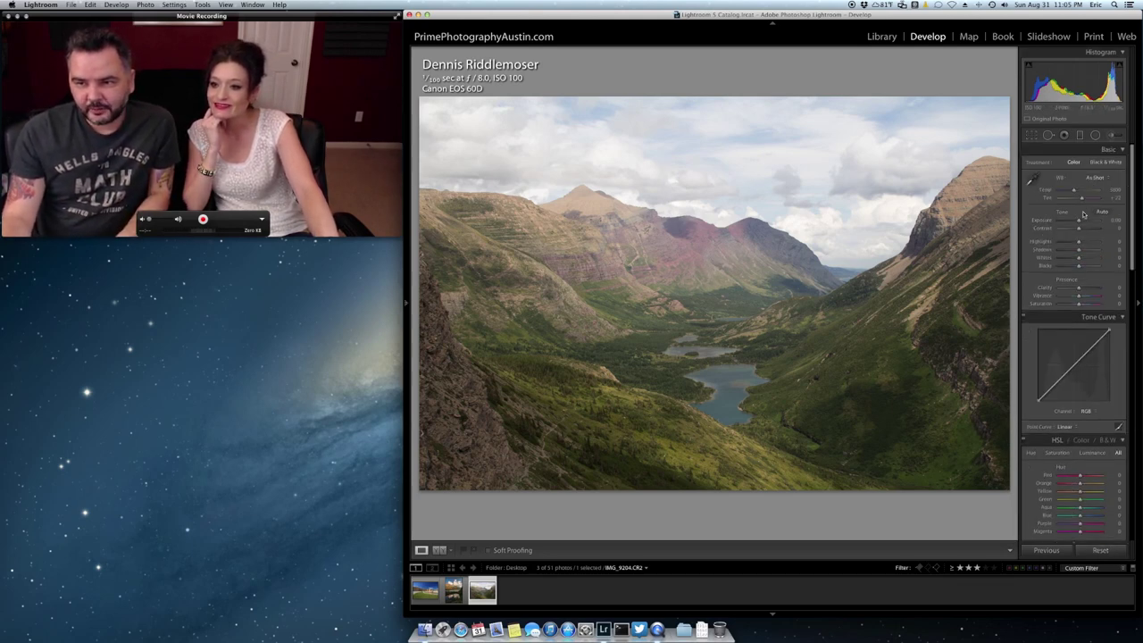
click(1095, 177)
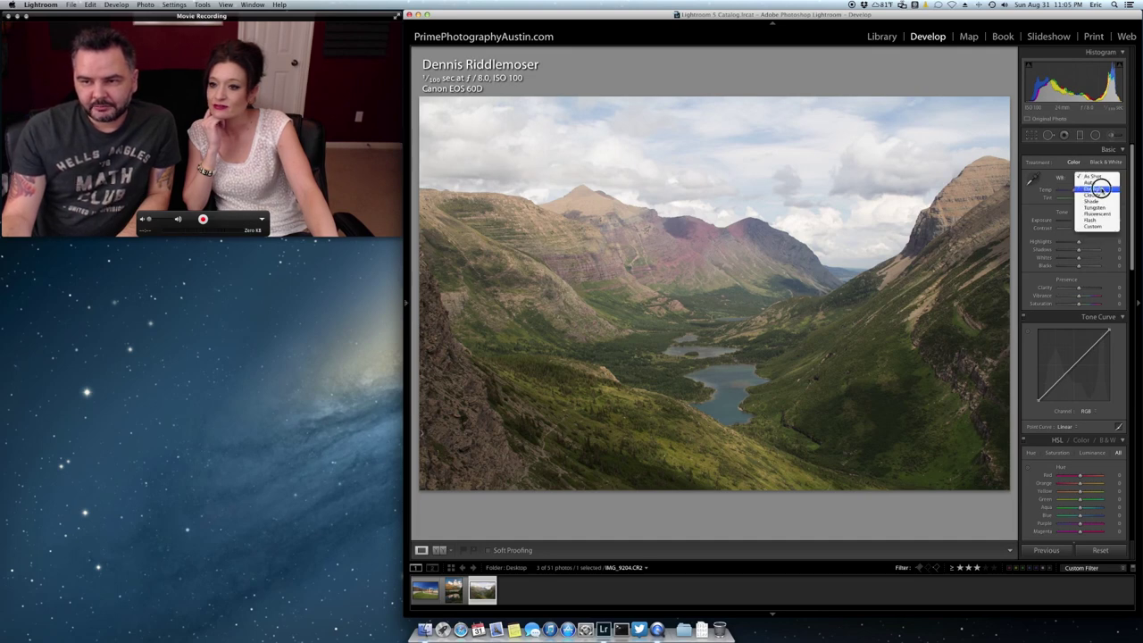
click(1098, 188)
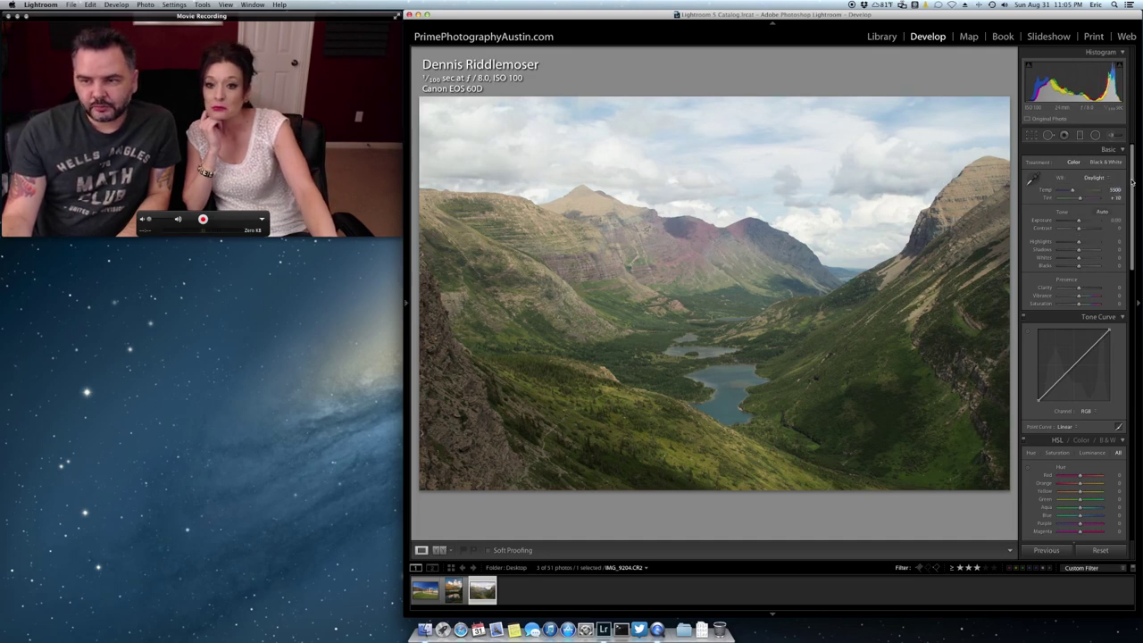
Apply the Camera Landscape profile in Camera Calibration.
scroll(1129, 342, down, 10)
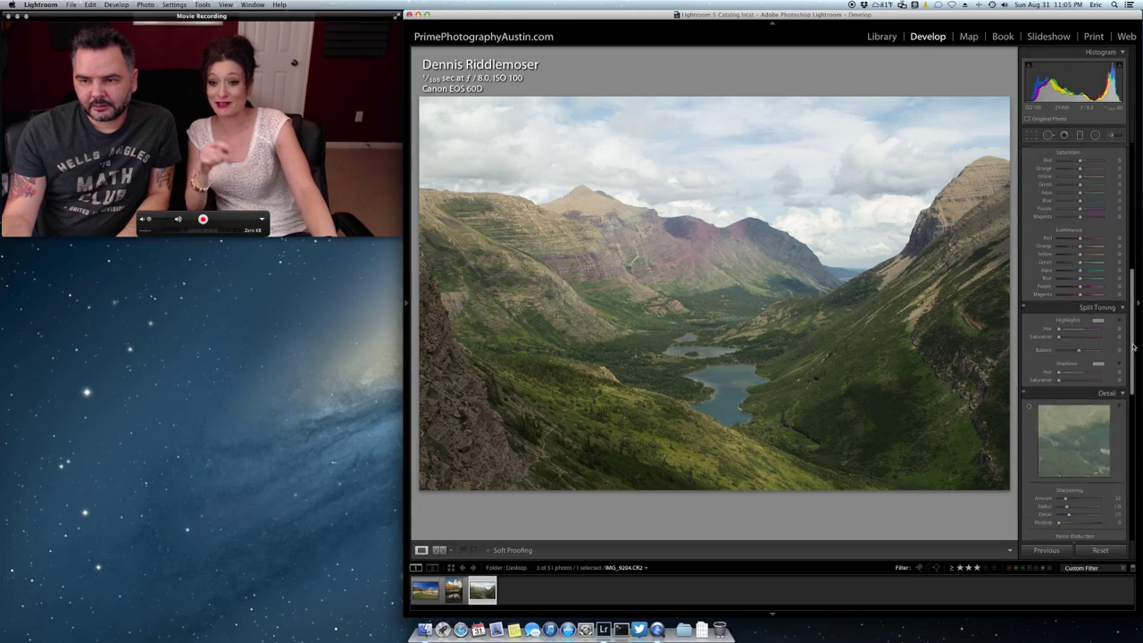
scroll(1129, 426, down, 5)
click(1098, 419)
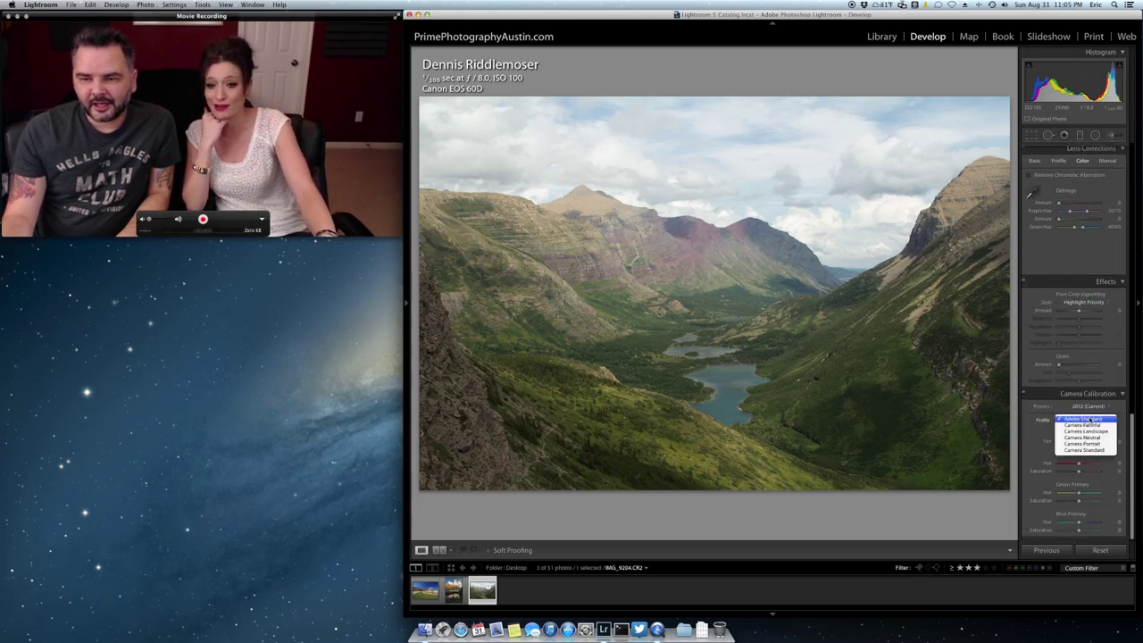
click(1096, 432)
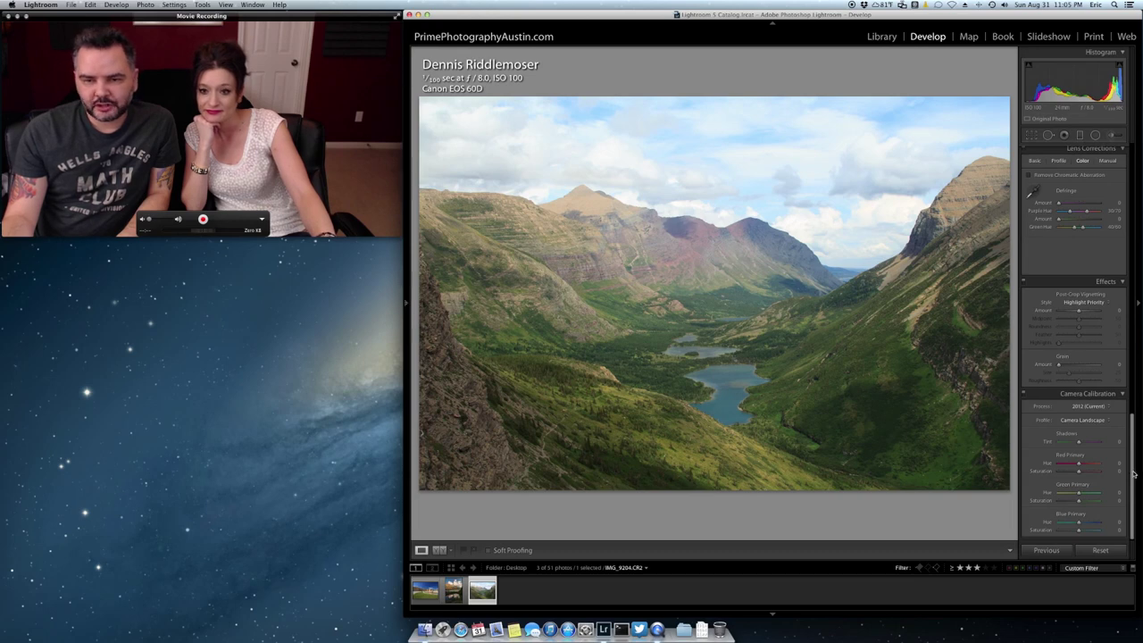
drag(1133, 474, 1128, 192)
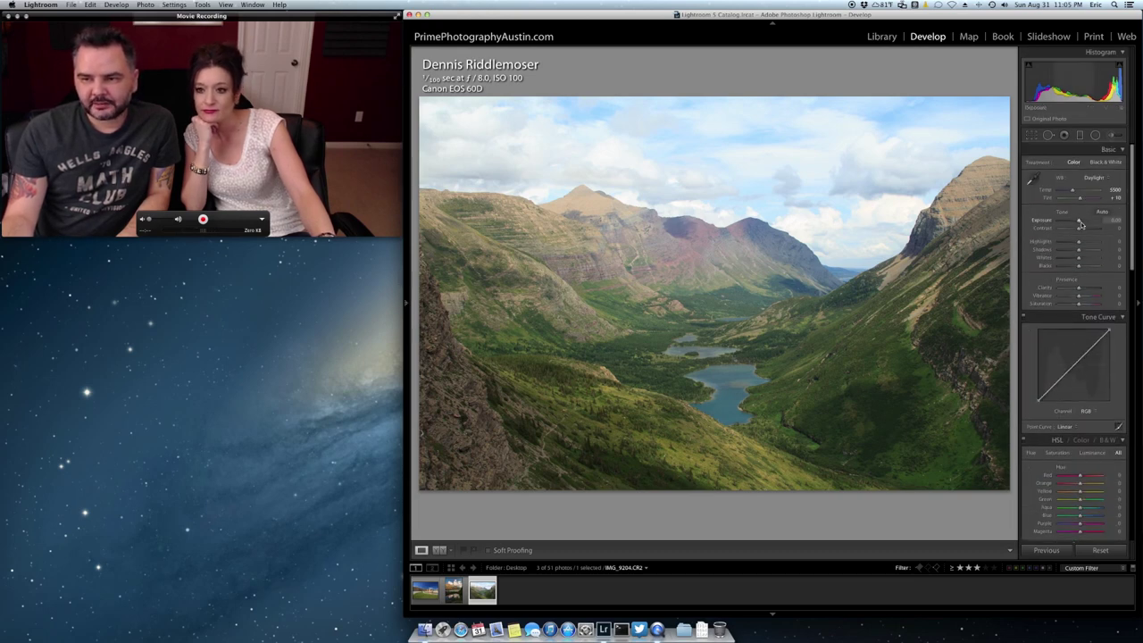
Set Exposure to -0.40, reset Contrast, Highlights, Shadows, Whites and Blacks to zero, then view Before.
drag(1079, 228, 1097, 266)
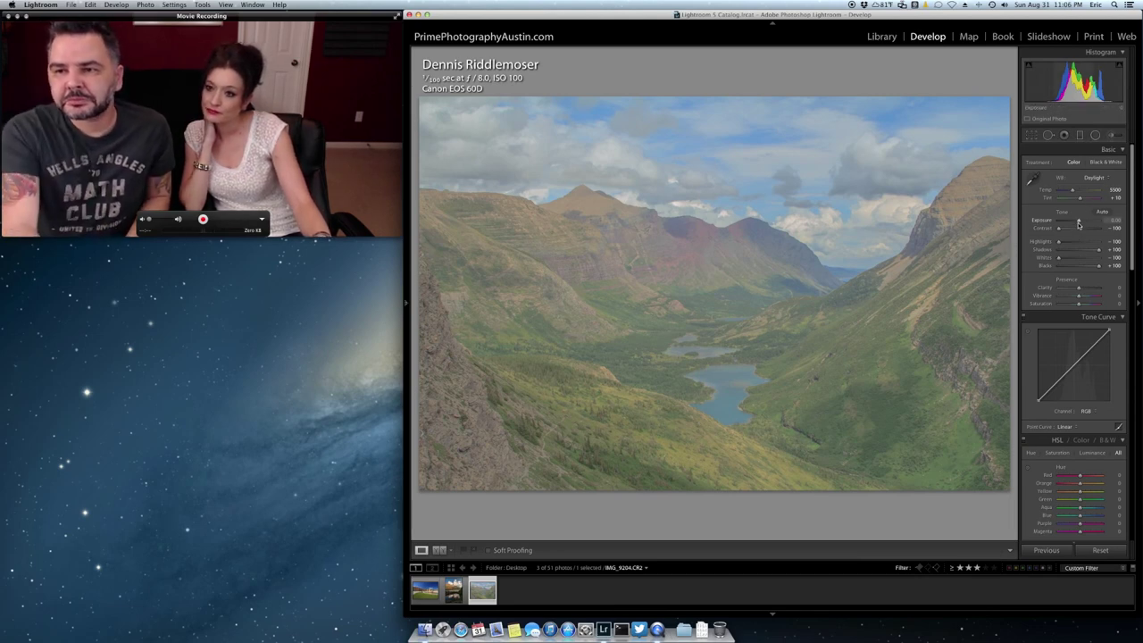
drag(1077, 221, 1075, 224)
double_click(1044, 228)
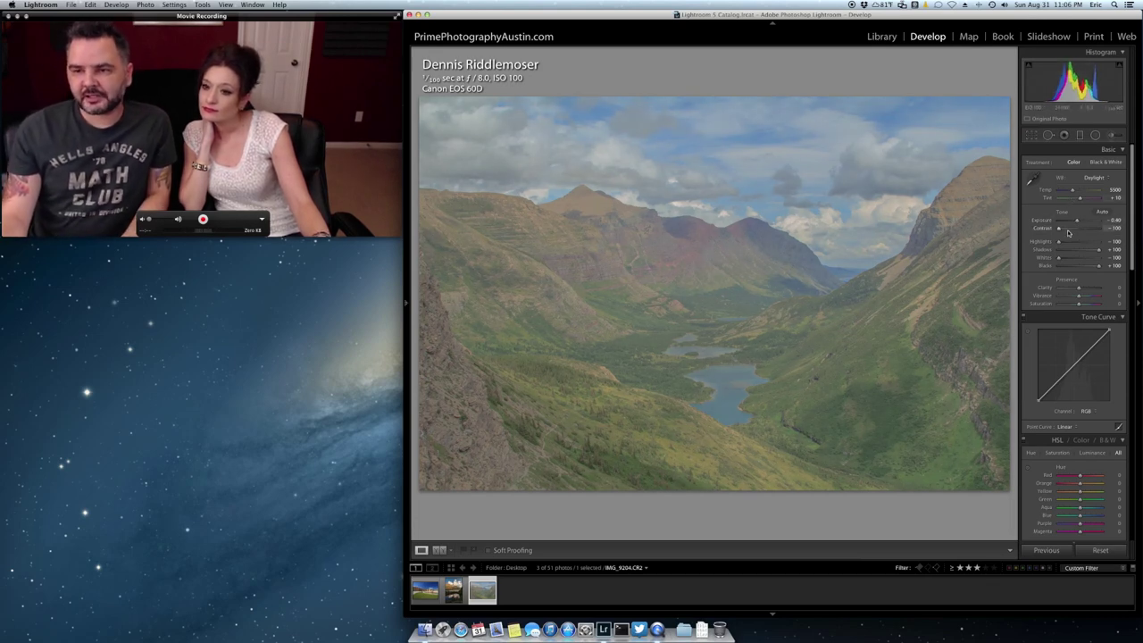
double_click(1061, 241)
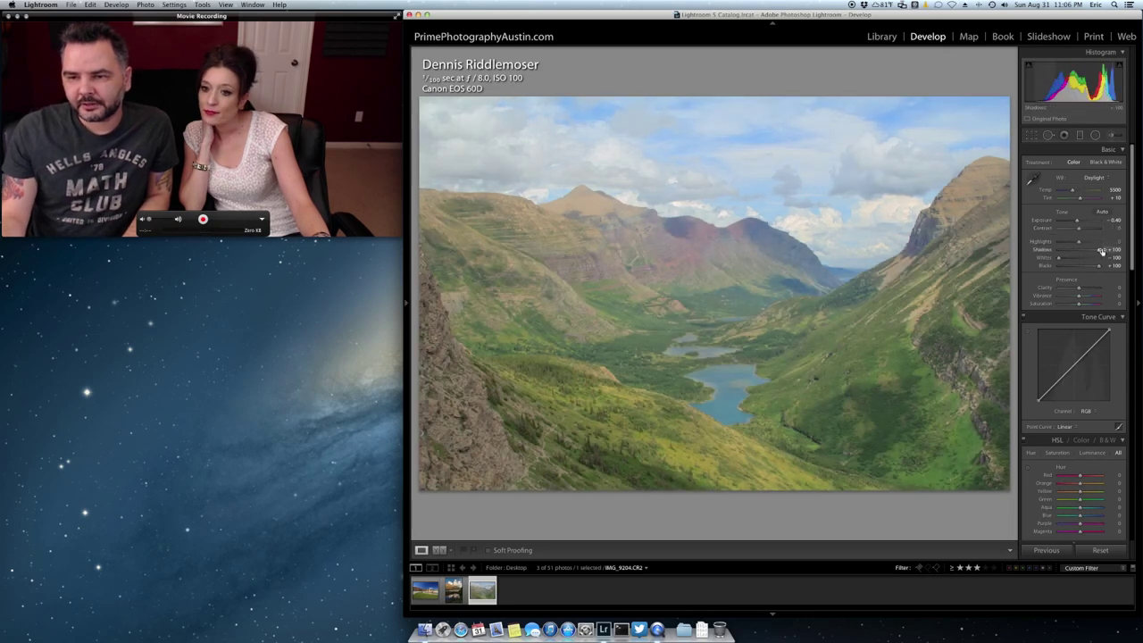
double_click(1097, 256)
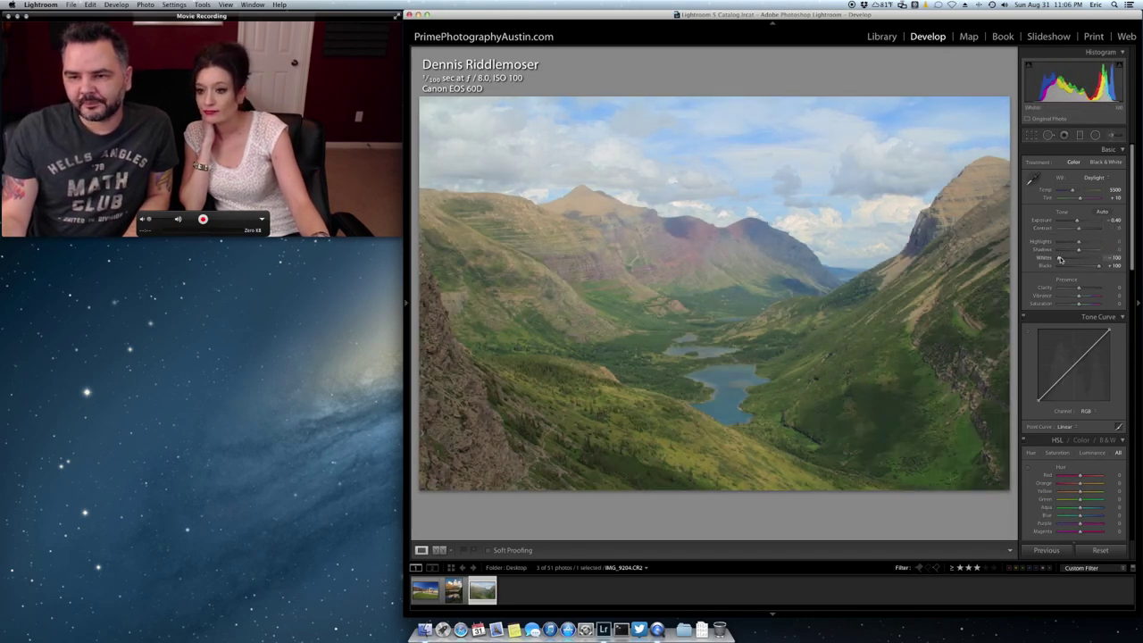
double_click(1098, 257)
double_click(1099, 267)
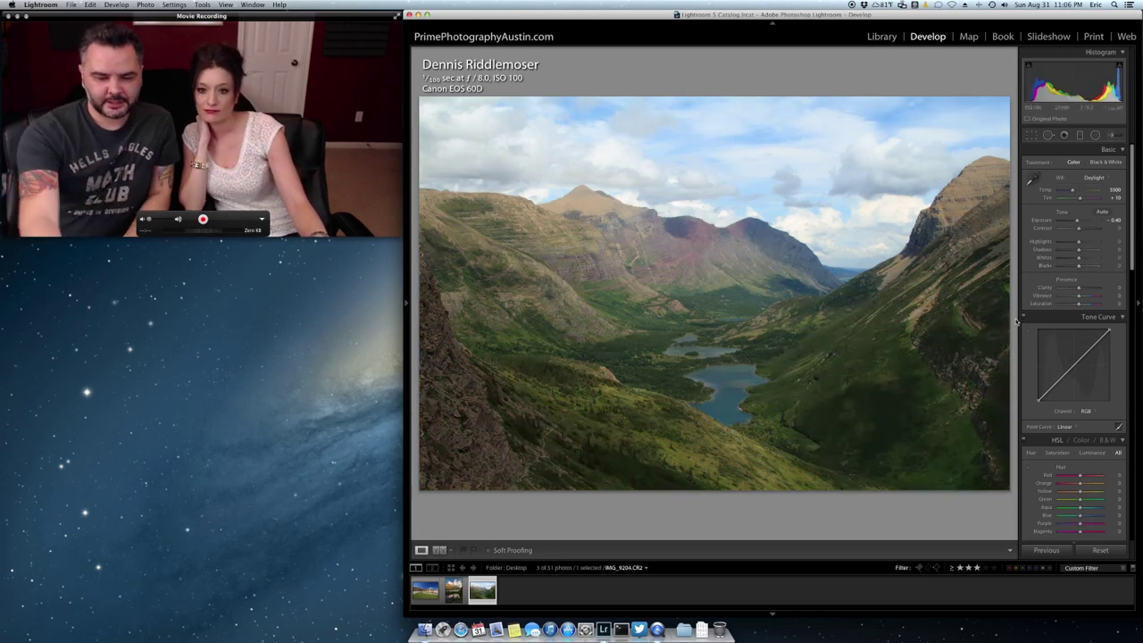
key(backslash)
key(backslash)
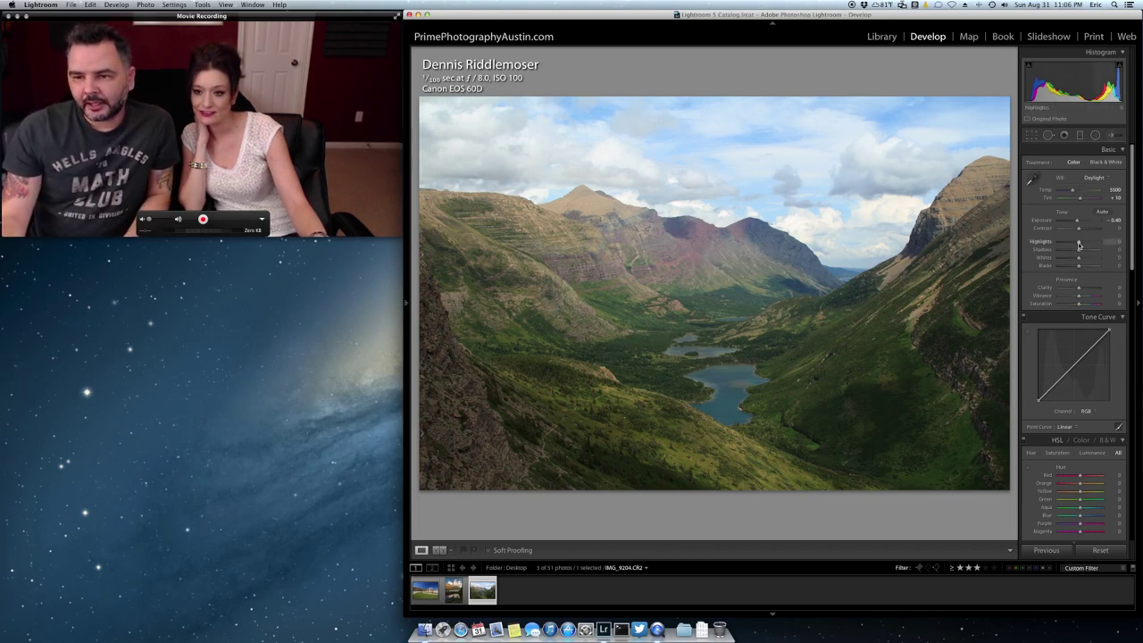
Set Highlights -51, Shadows +25, Whites +33 with clipping preview, Blacks -12, Clarity +15, then zoom to the valley.
mouse_move(1078, 244)
mouse_down()
mouse_move(1059, 245)
mouse_move(1069, 245)
mouse_up()
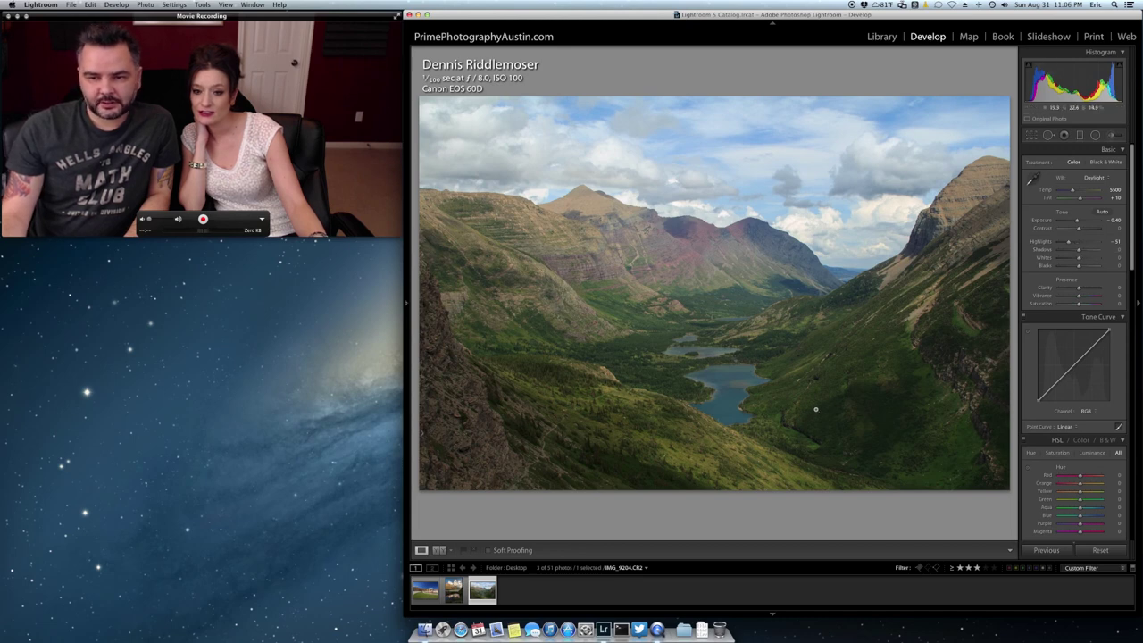
drag(1079, 253, 1085, 253)
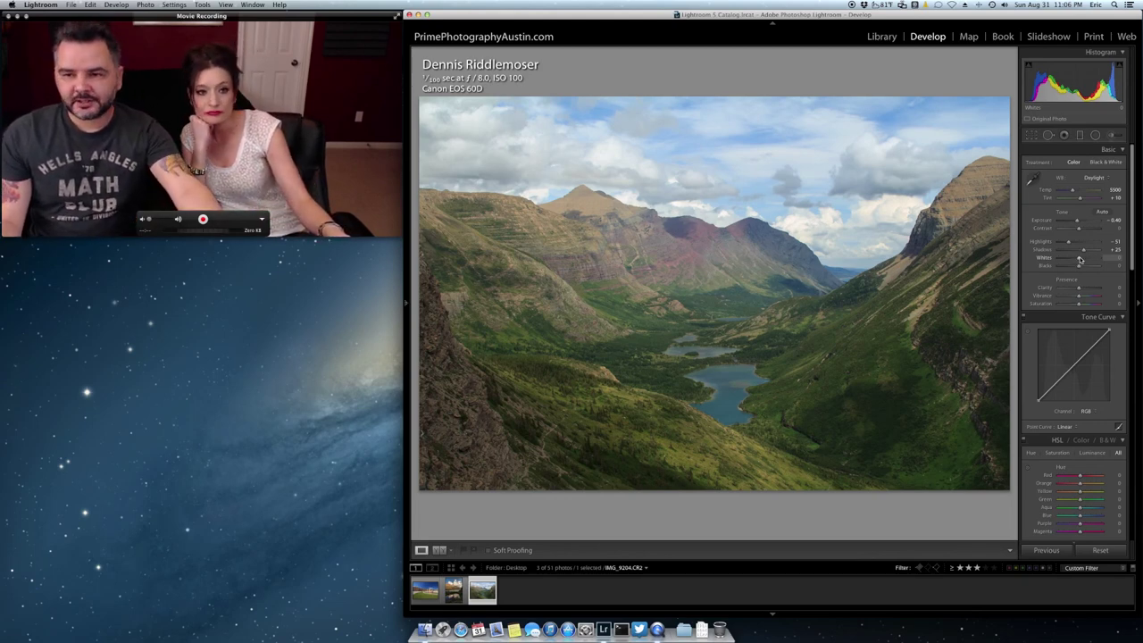
key(alt)
mouse_move(1077, 258)
mouse_down()
mouse_move(1087, 259)
mouse_move(1077, 269)
mouse_up()
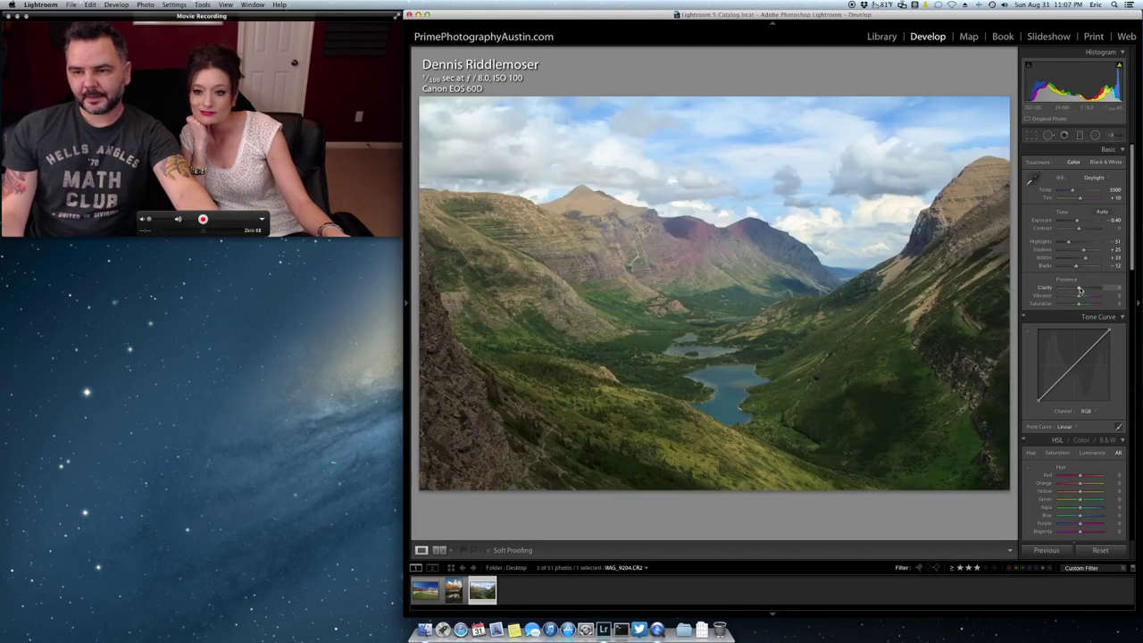
drag(1079, 290, 1082, 290)
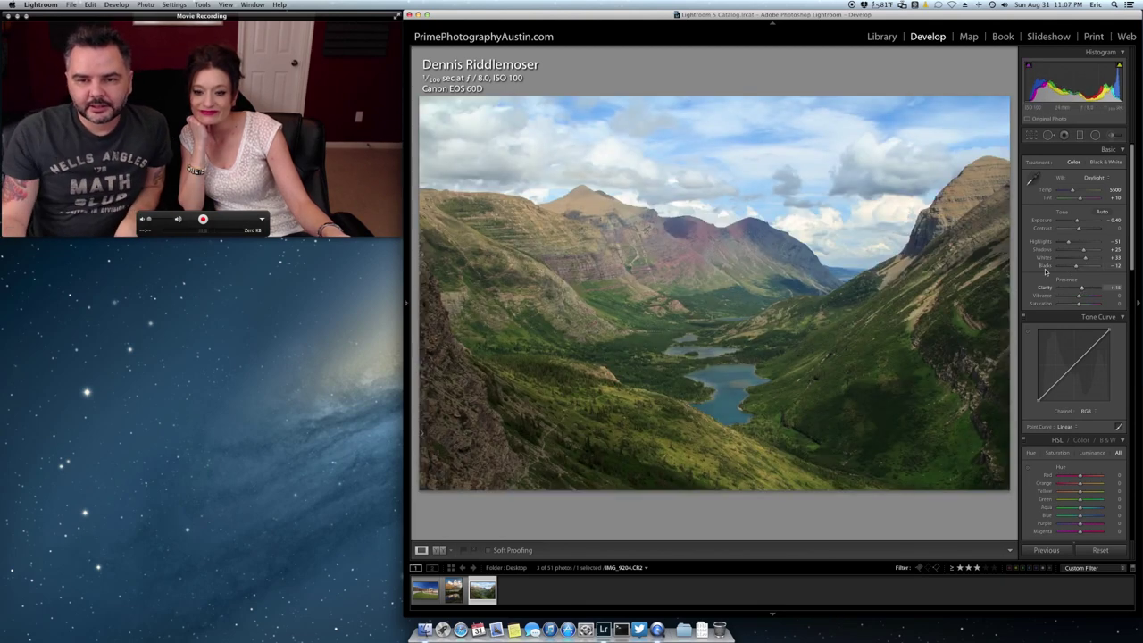
click(774, 263)
drag(723, 364, 662, 116)
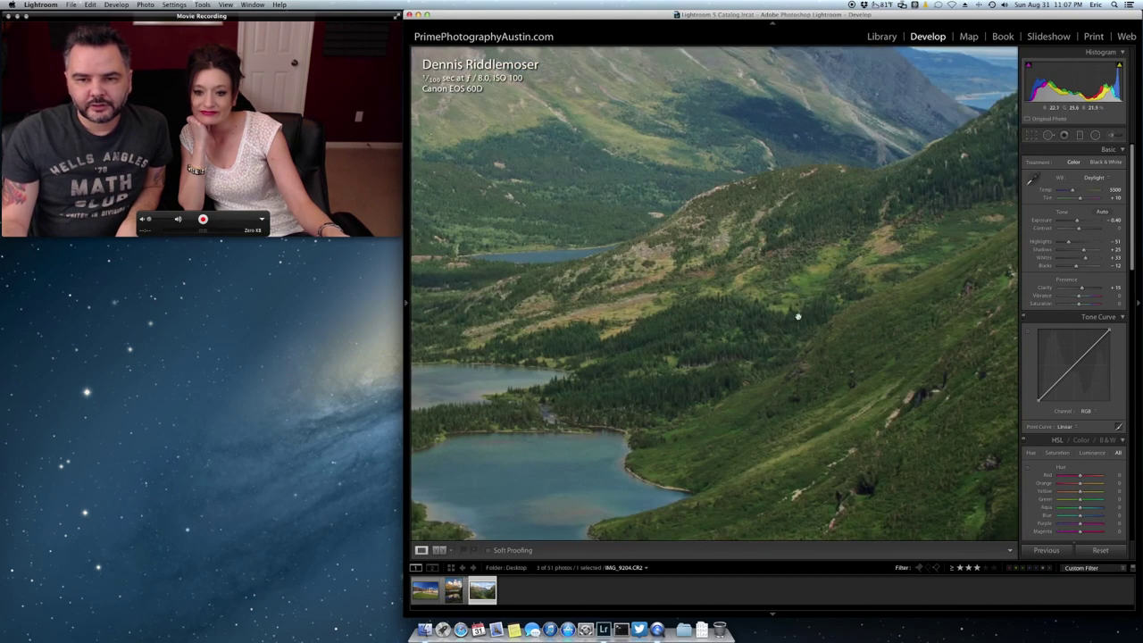
Test Clarity at +100 on the cliff close-up, reset it, then settle Clarity at +15.
click(926, 156)
drag(923, 311, 805, 238)
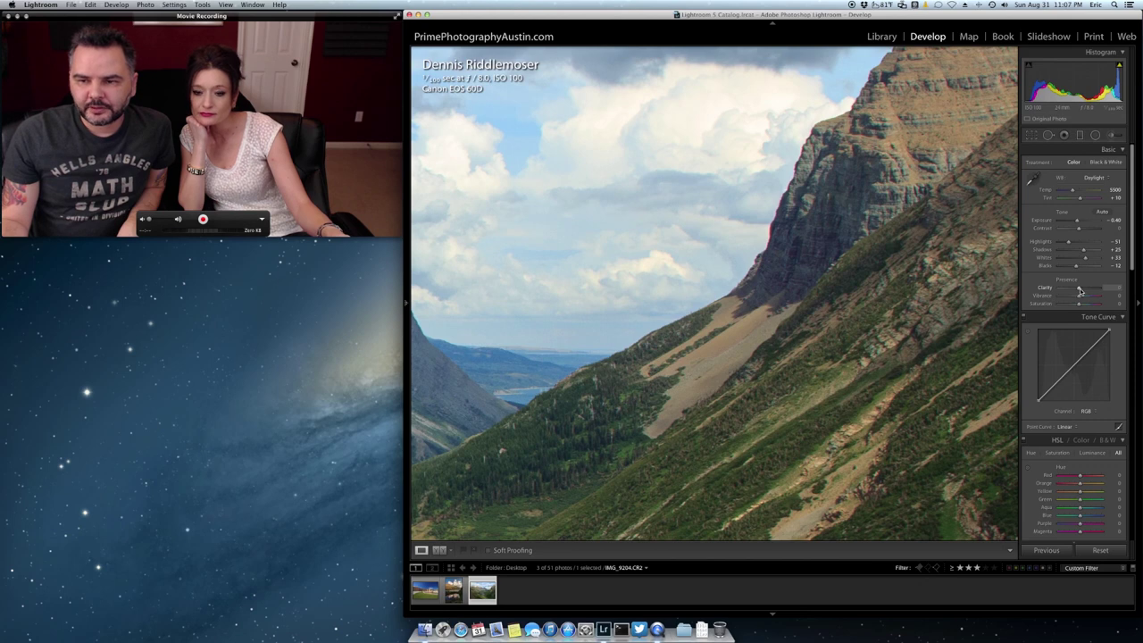
drag(1082, 290, 1112, 289)
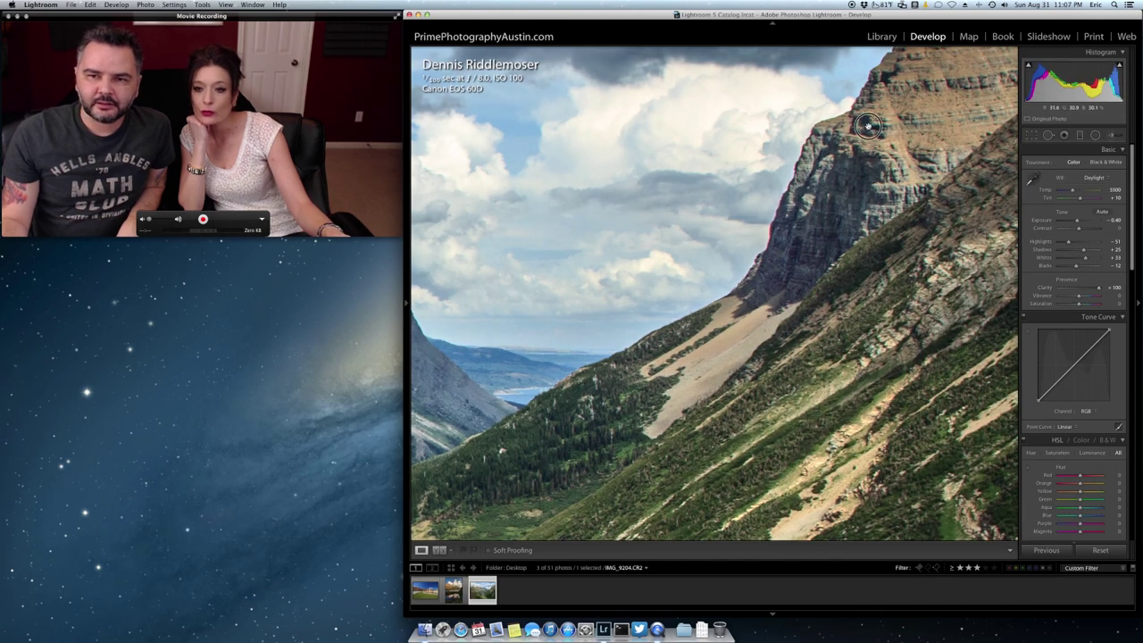
click(864, 126)
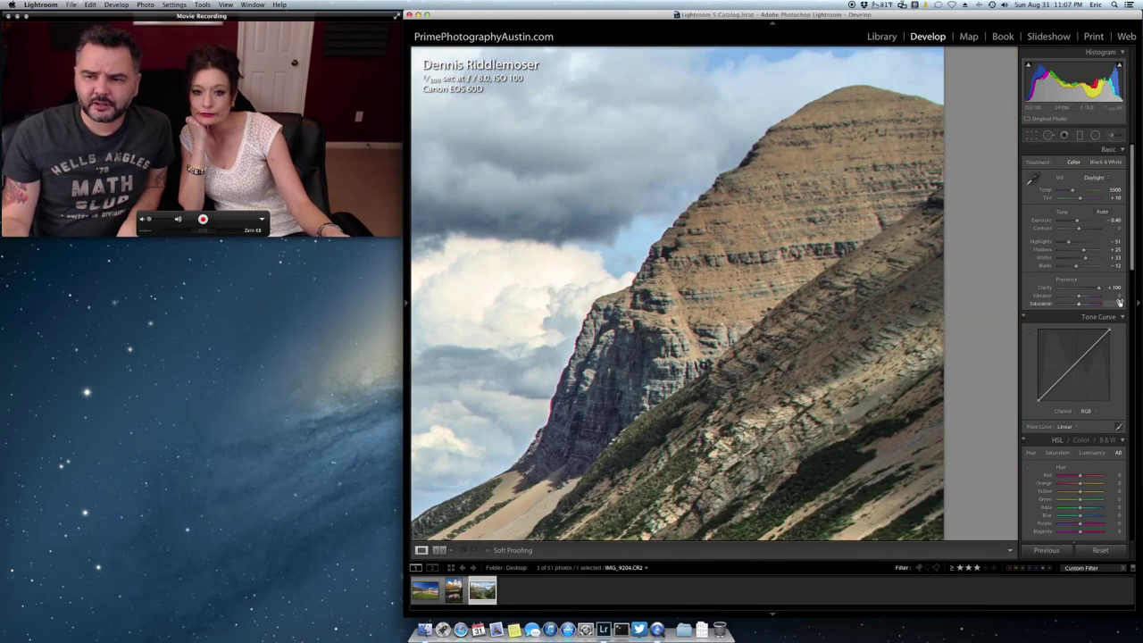
double_click(1080, 288)
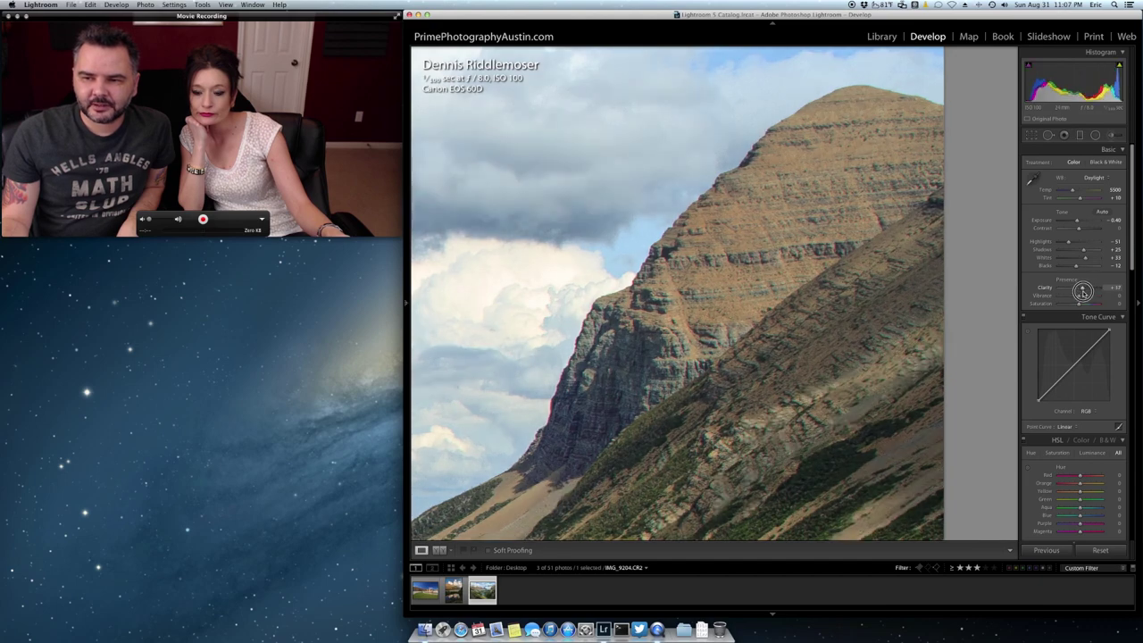
click(770, 245)
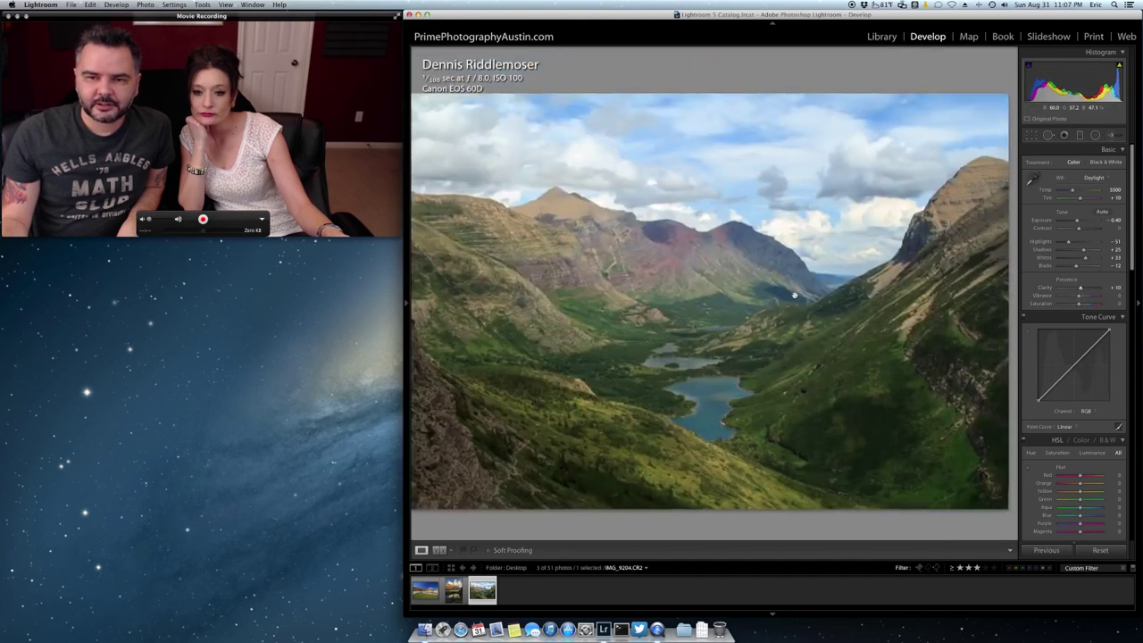
click(765, 274)
click(782, 252)
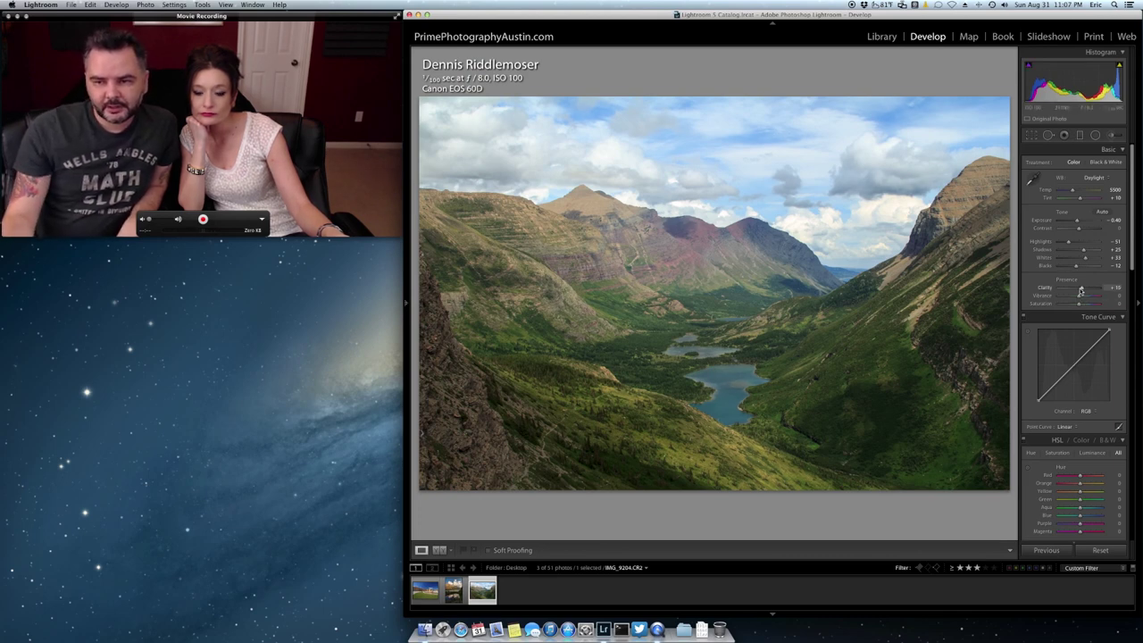
drag(1080, 291, 1081, 291)
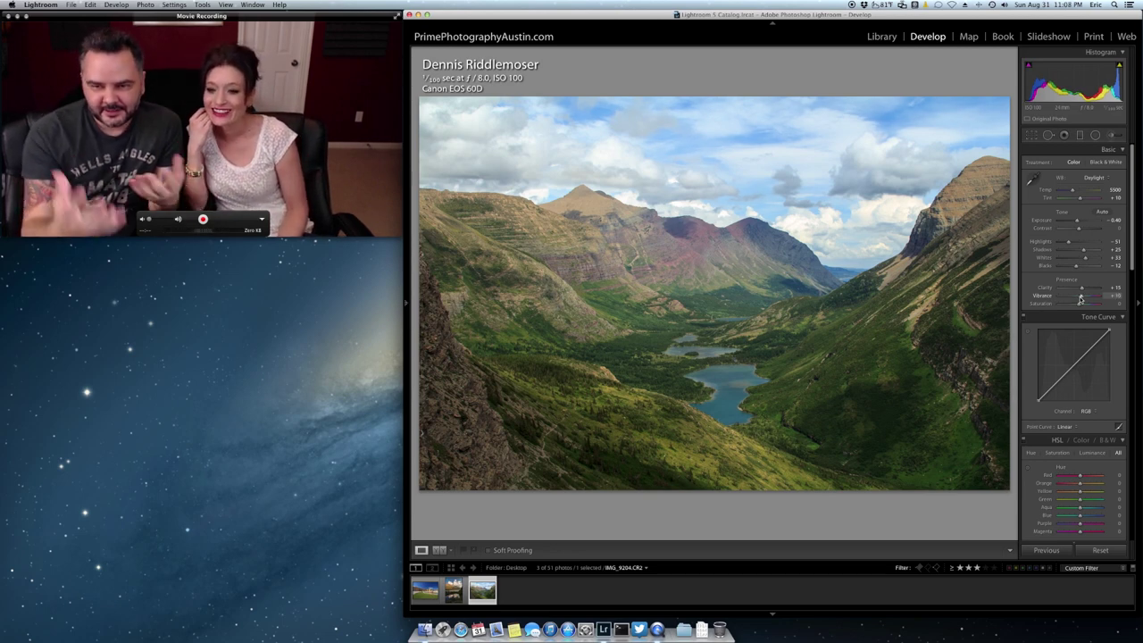
Compare the valley photo with Vibrance +10 against the original twice, ending on the edited version.
key(backslash)
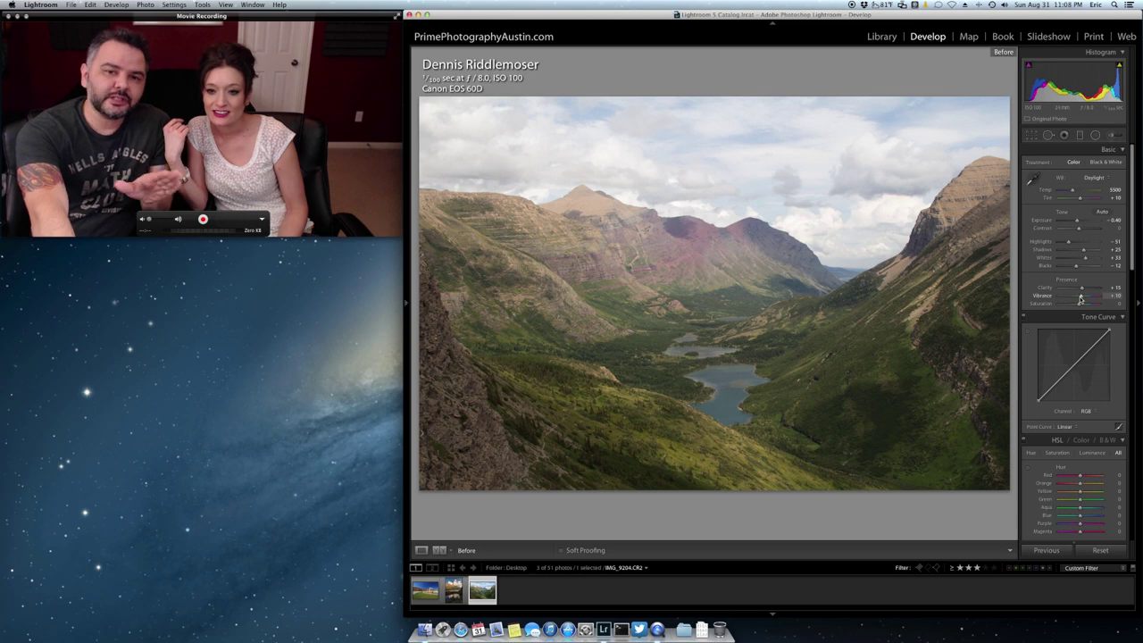
key(backslash)
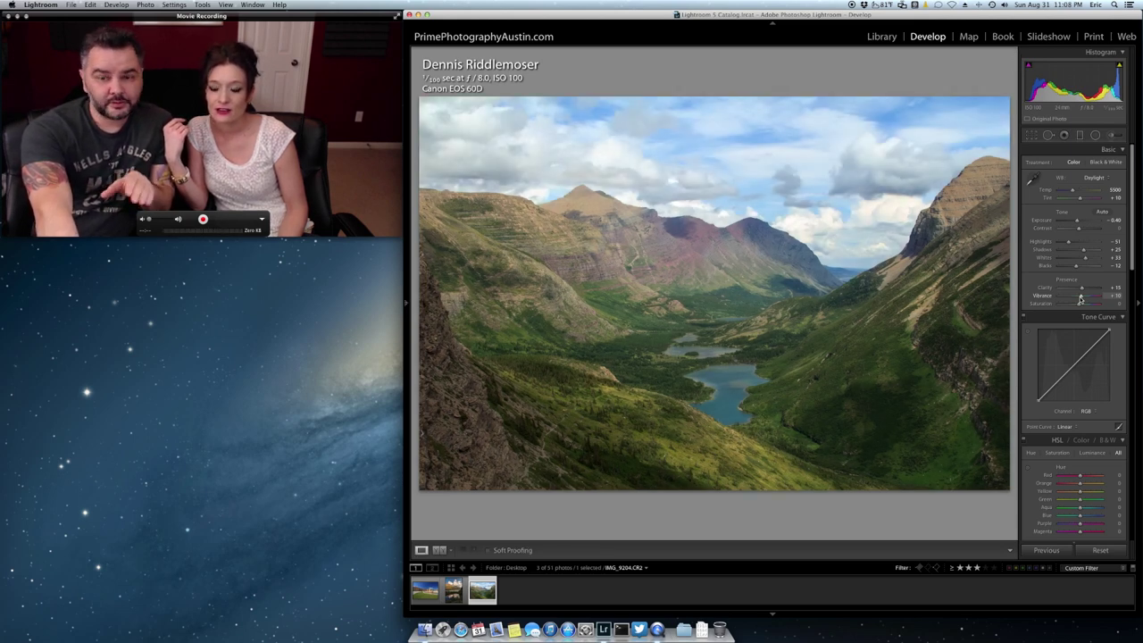
key(backslash)
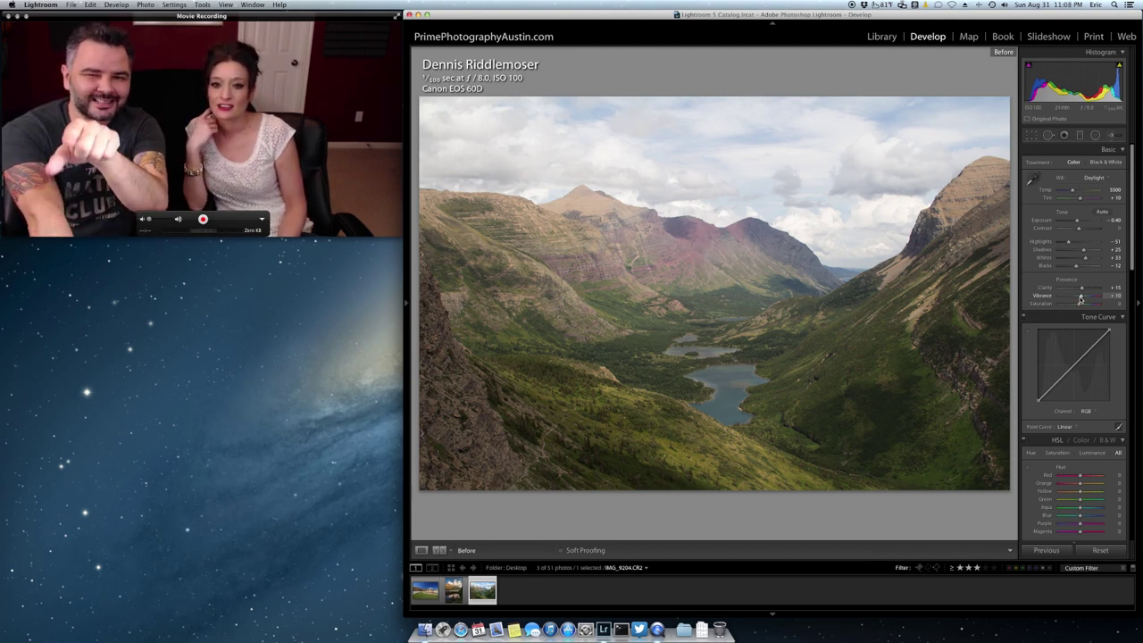
key(backslash)
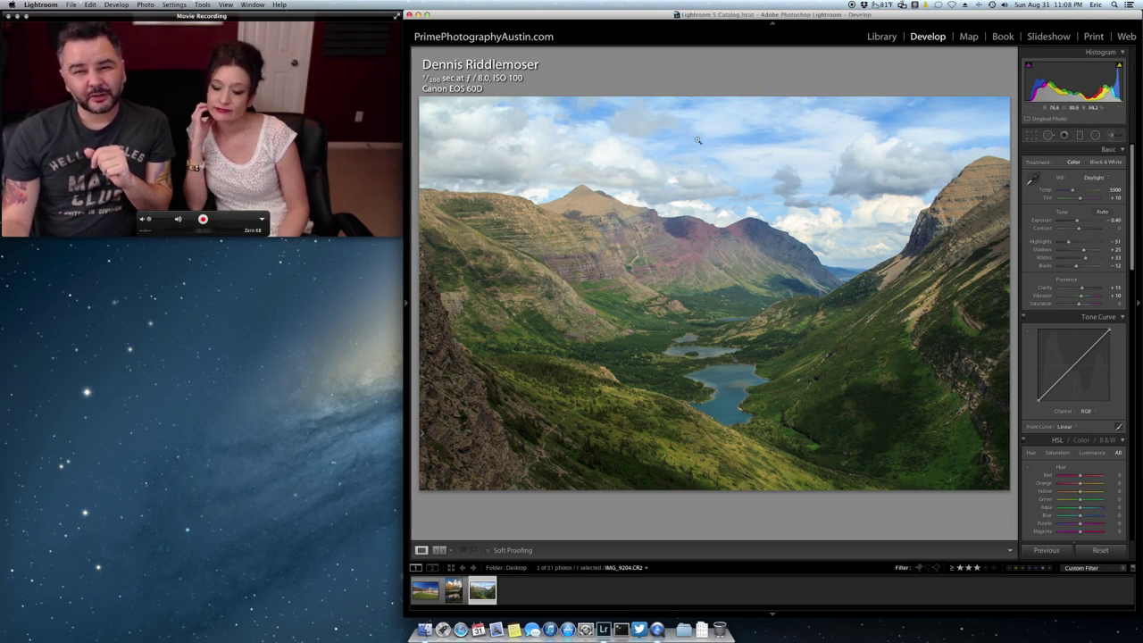
Lower the Blue luminance in HSL to deepen the sky.
scroll(1132, 243, down, 3)
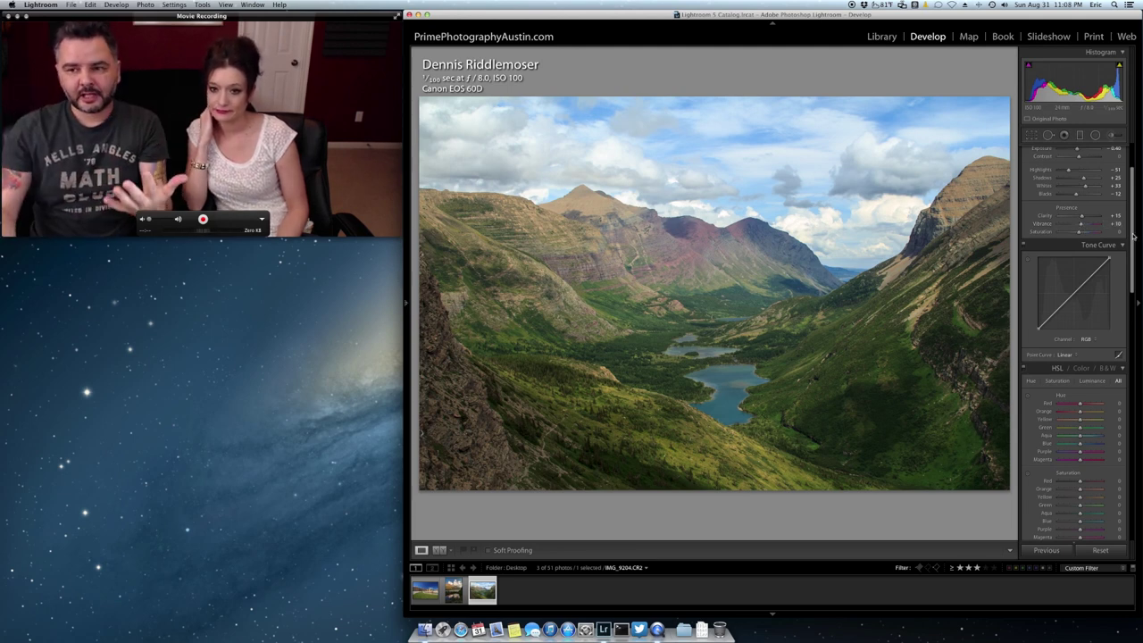
scroll(1132, 236, down, 5)
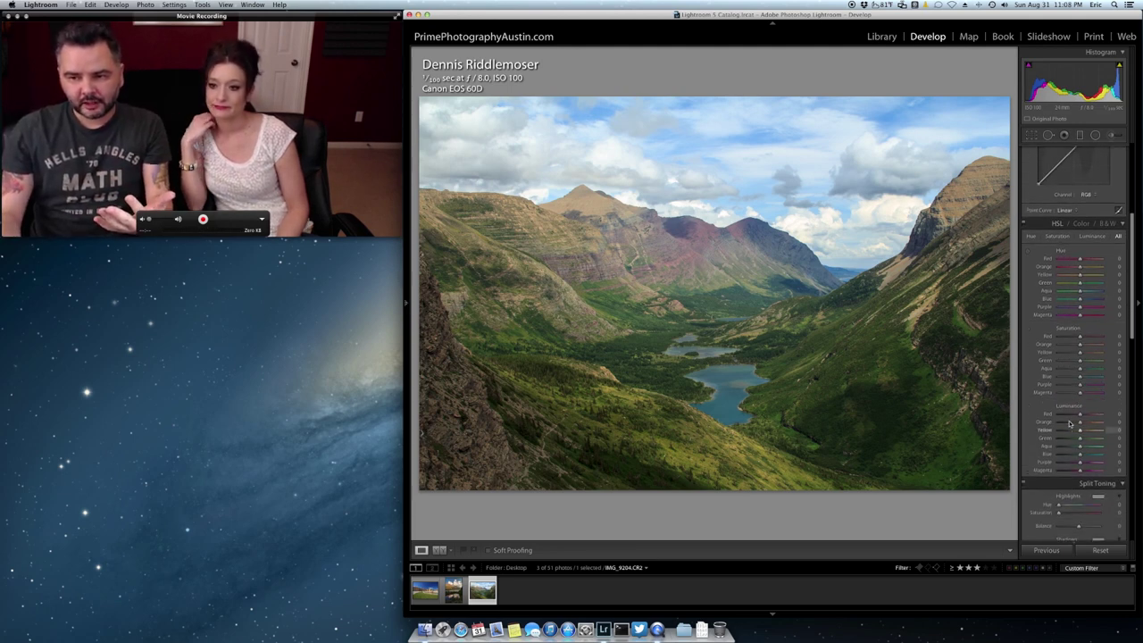
mouse_move(1080, 454)
mouse_down()
mouse_move(1061, 454)
mouse_move(1084, 455)
mouse_up()
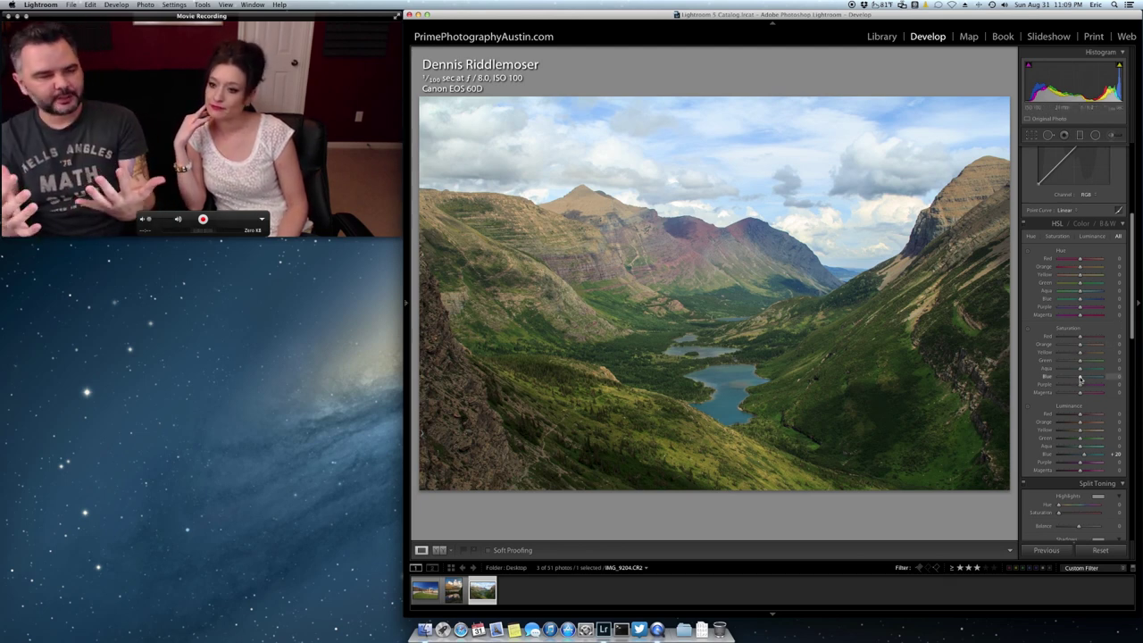
Zoom to 1:1 on the right mountain peak and pan to the cliff face.
scroll(1134, 317, up, 10)
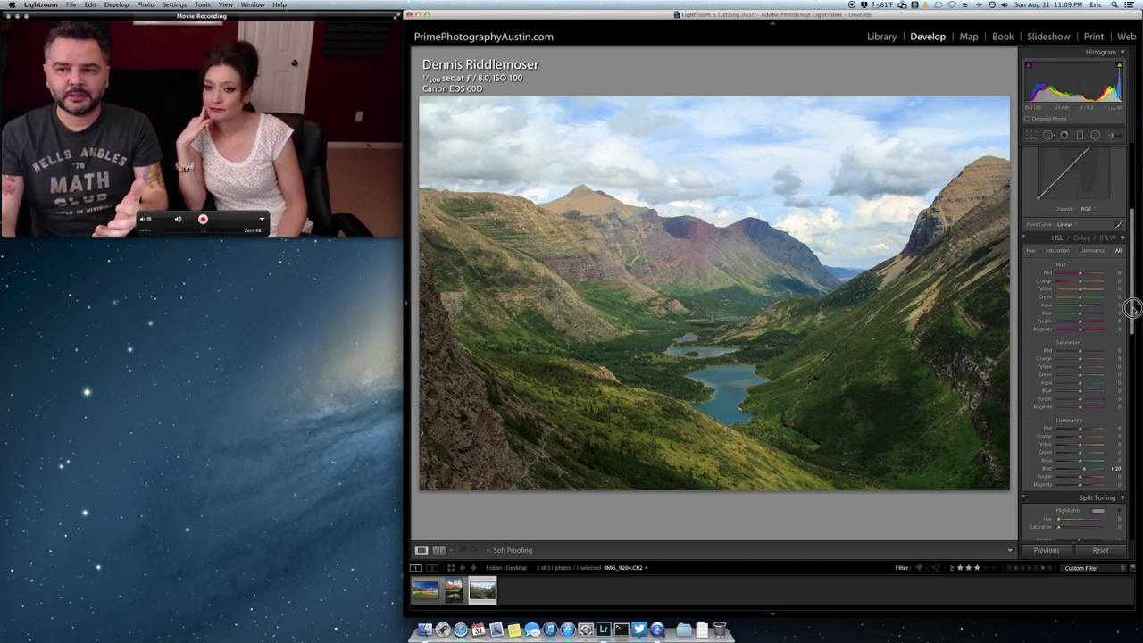
click(892, 189)
drag(892, 189, 709, 278)
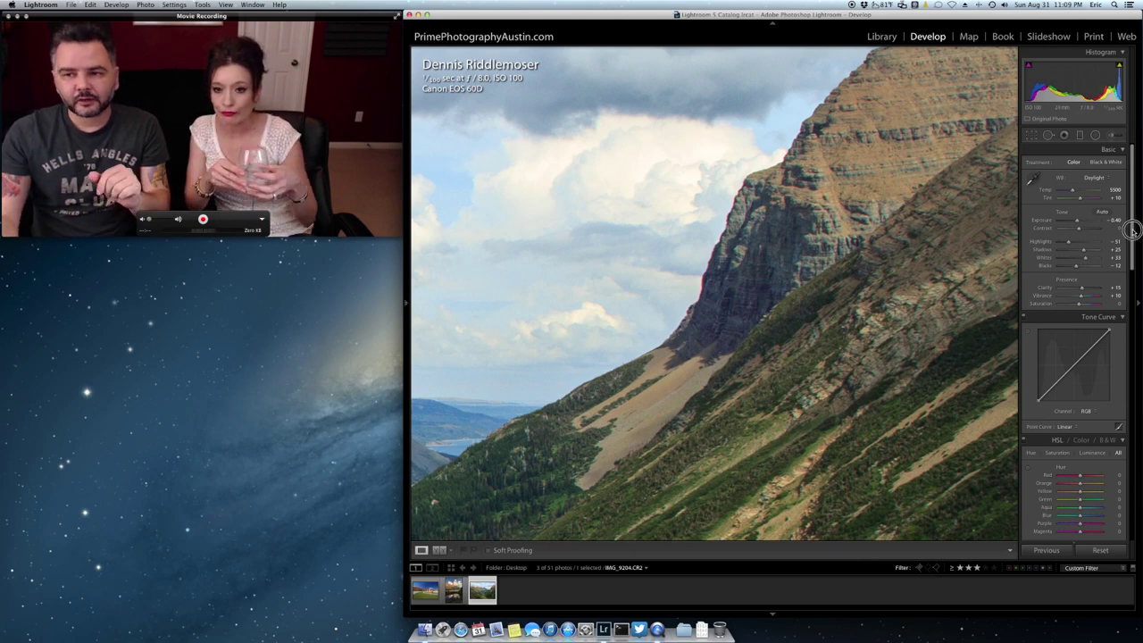
Return to the whole-photo Fit view and bring the Detail panel into view.
drag(1131, 230, 1128, 441)
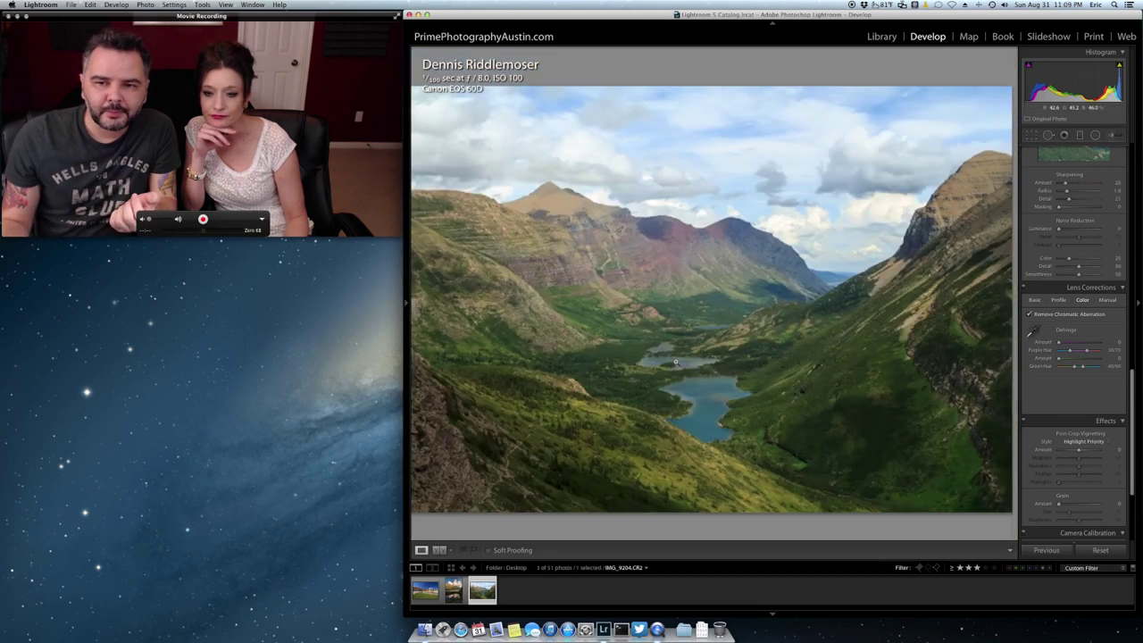
click(670, 360)
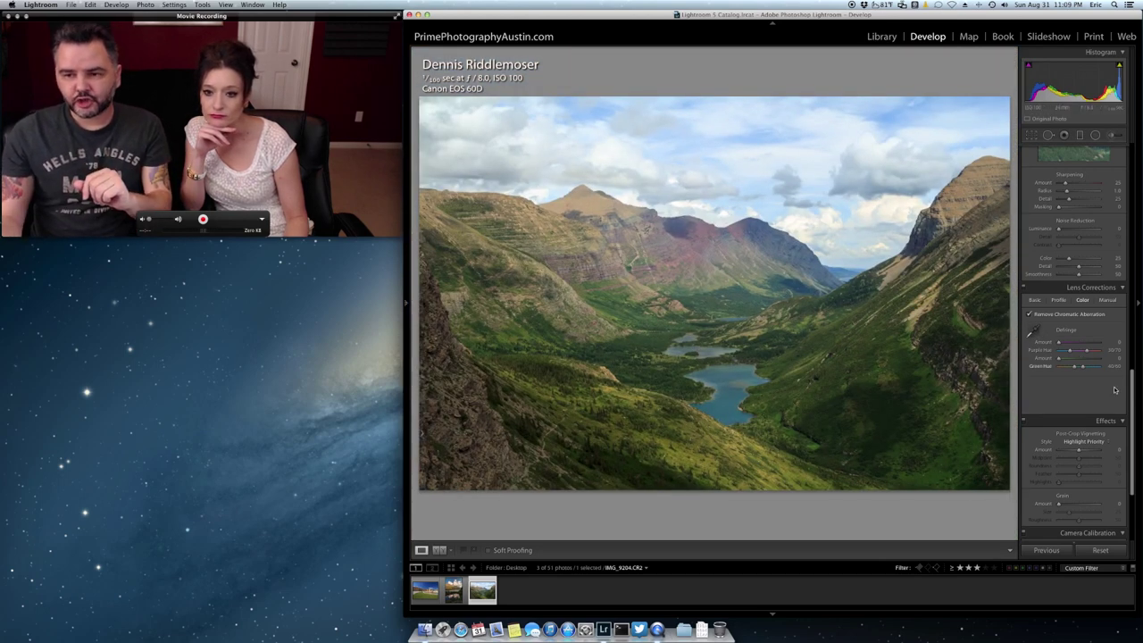
drag(1133, 395, 1128, 303)
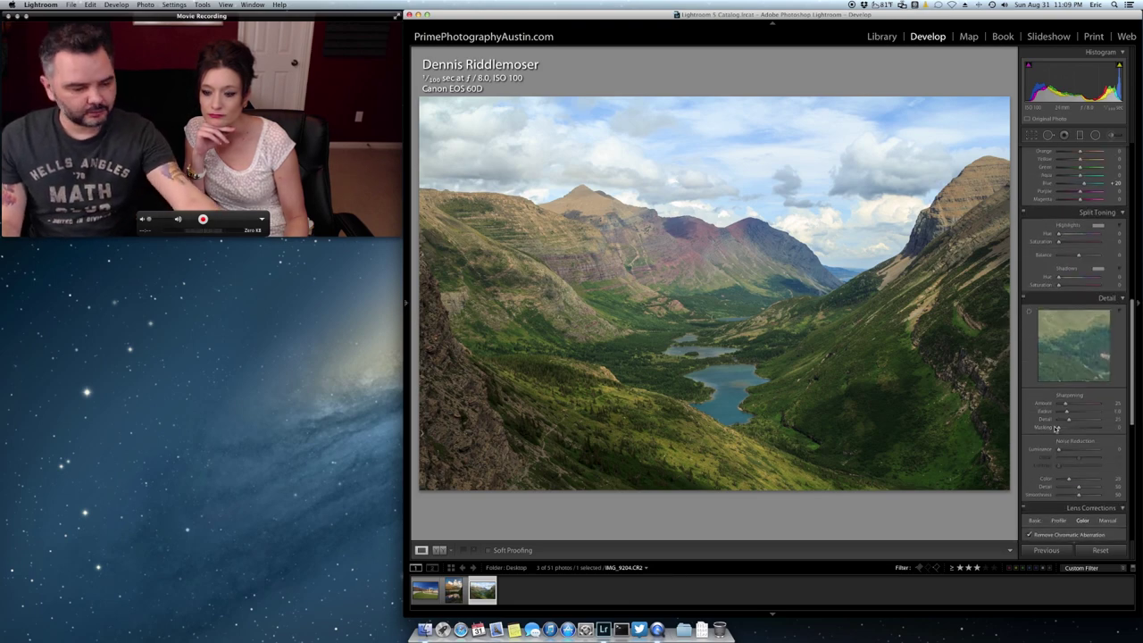
Raise sharpening Masking with the mask preview and set sharpening Amount to 53.
key(alt)
drag(1059, 430, 1093, 428)
drag(1091, 429, 1093, 429)
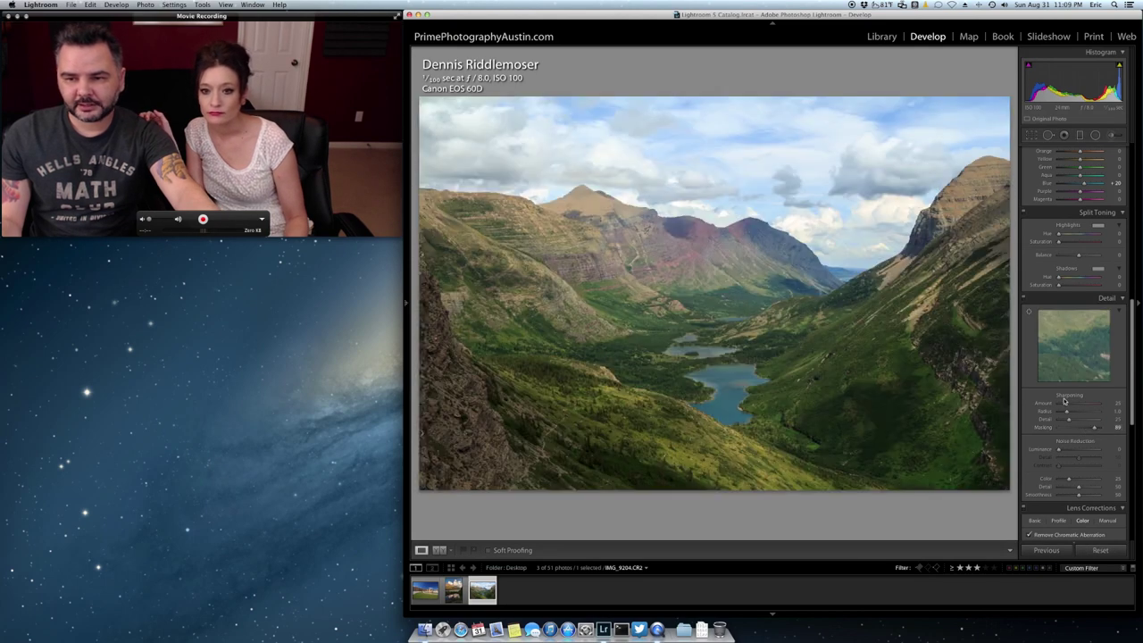
click(1072, 404)
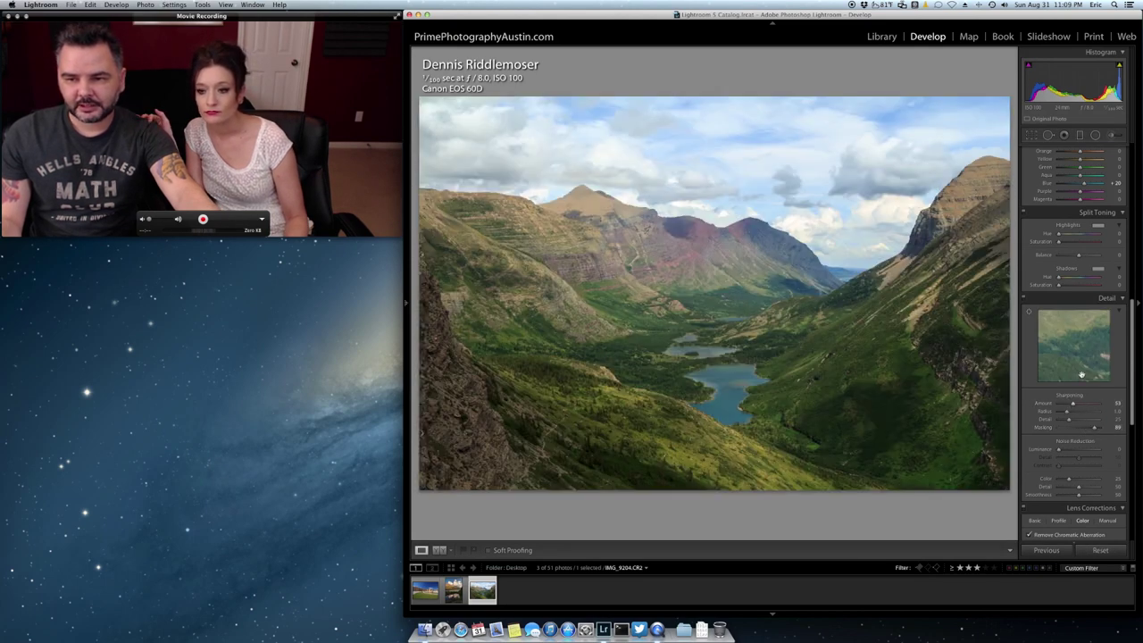
Check the sharpening at 1:1 on the mountain and valley slopes, and lower Detail to 12.
click(915, 214)
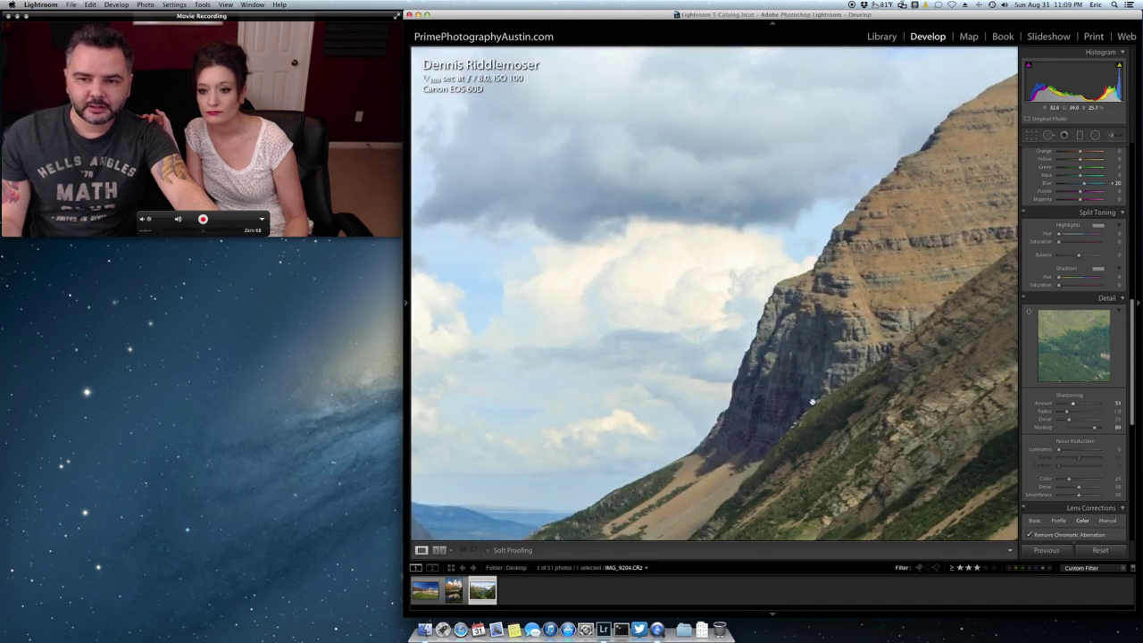
drag(842, 372, 839, 138)
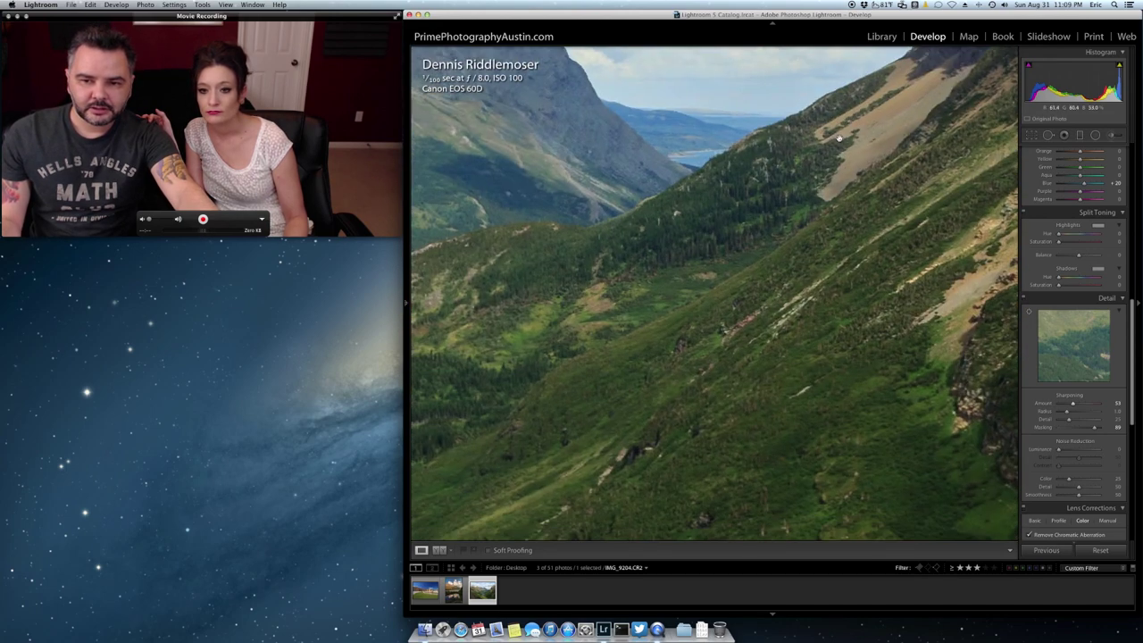
click(706, 217)
drag(1067, 419, 1061, 449)
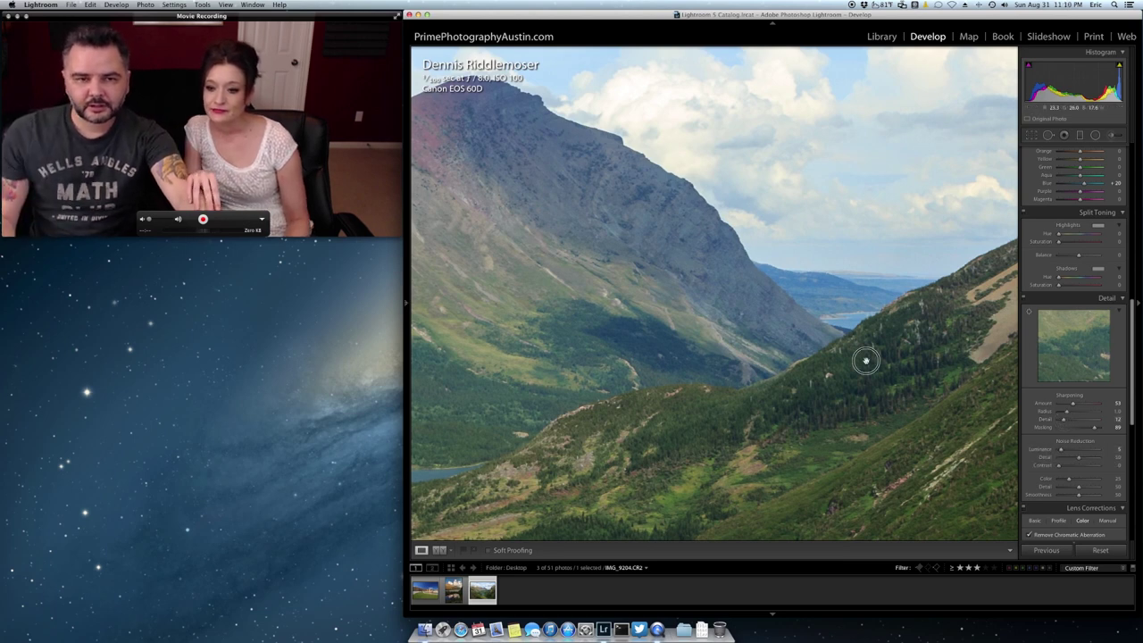
click(903, 336)
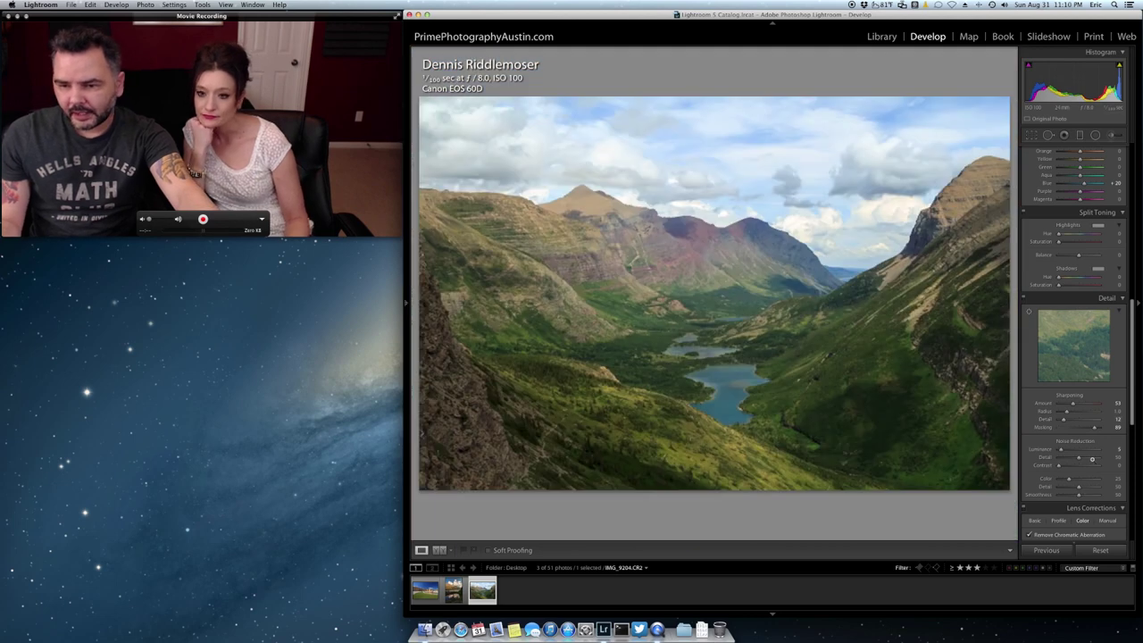
scroll(1091, 458, down, 5)
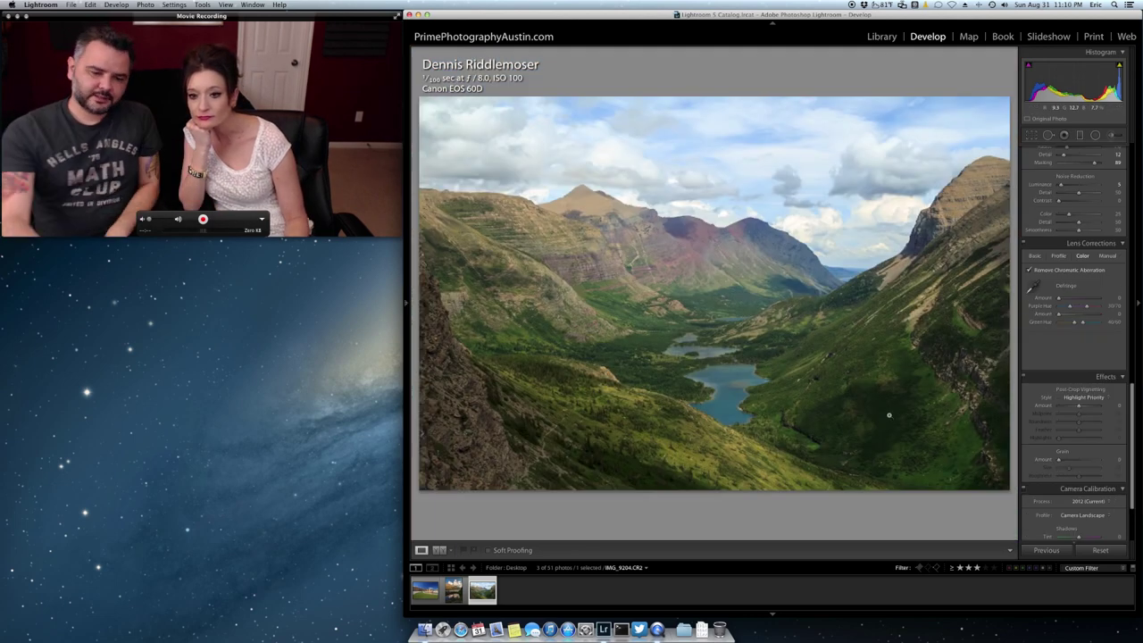
key(backslash)
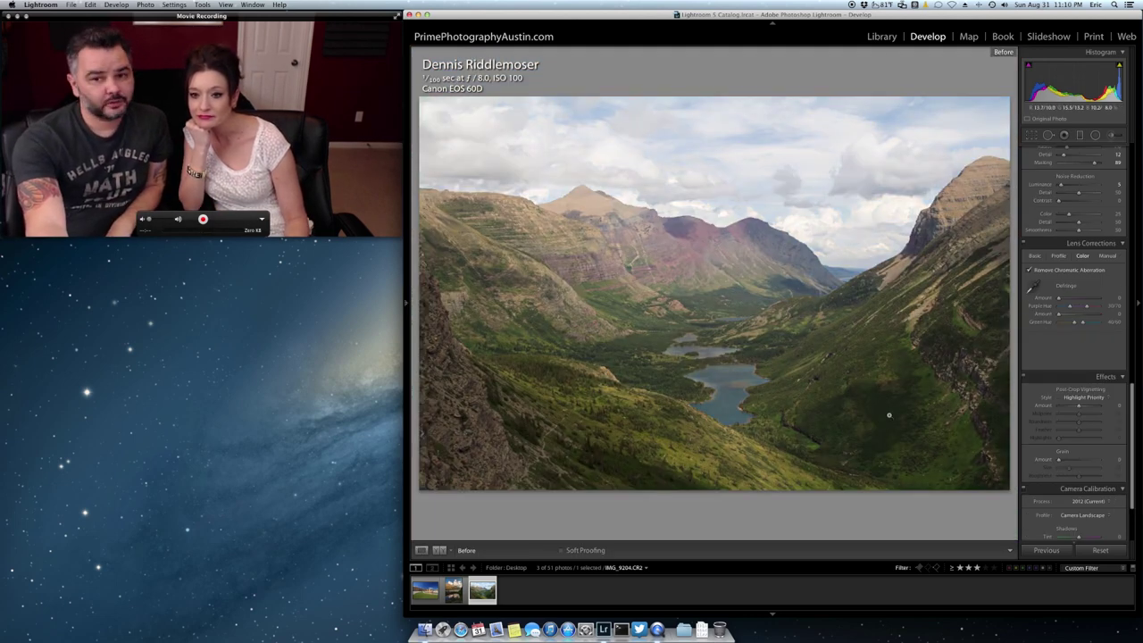
key(backslash)
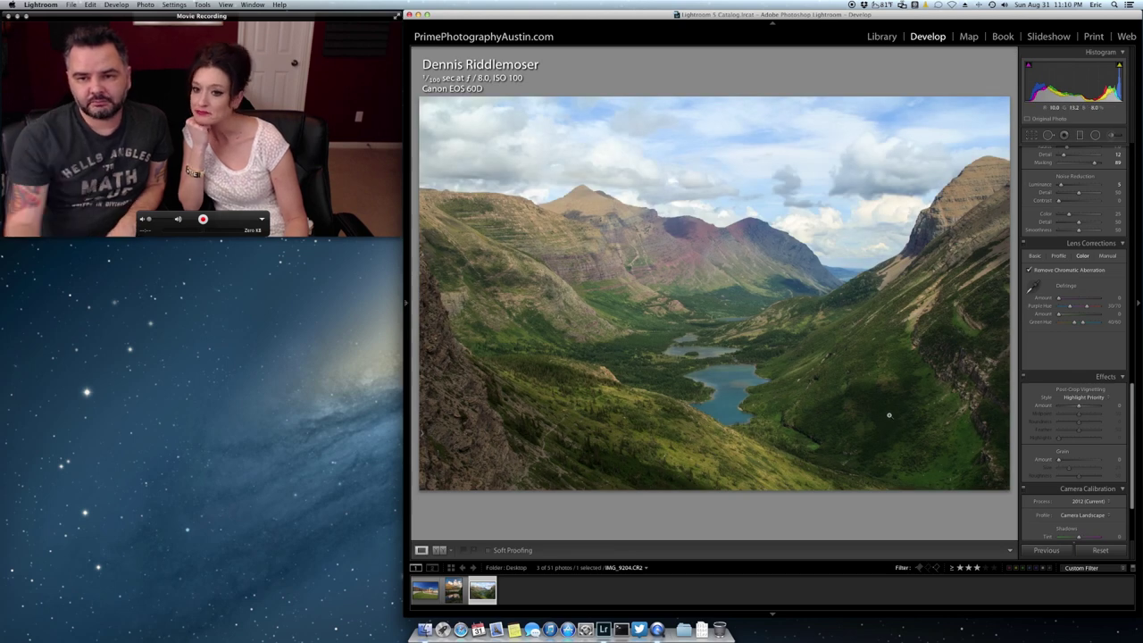
drag(1135, 453, 1126, 291)
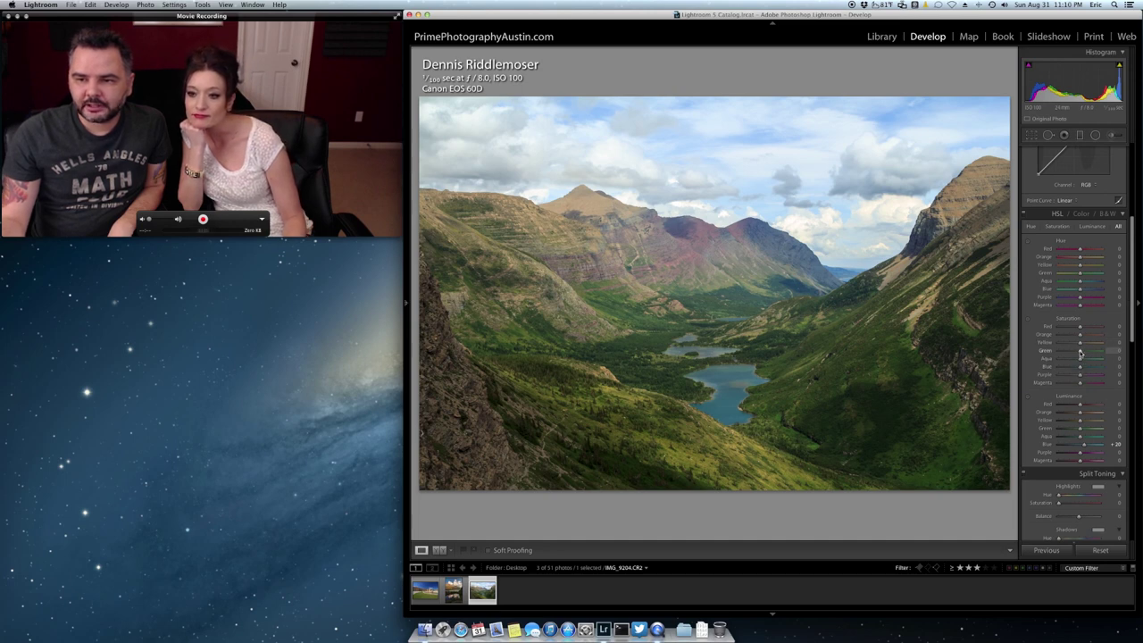
Lower Green saturation to -27 and raise Green luminance to +10.
drag(1080, 350, 1073, 352)
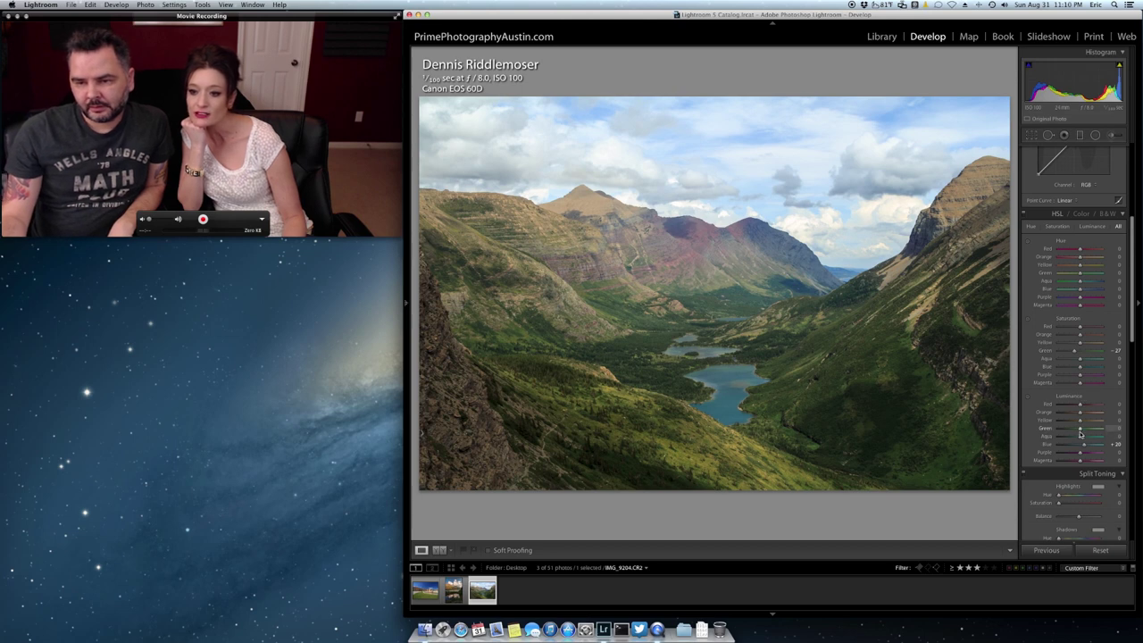
mouse_move(1079, 431)
mouse_down()
mouse_move(1067, 431)
mouse_move(1090, 430)
mouse_move(1081, 431)
mouse_up()
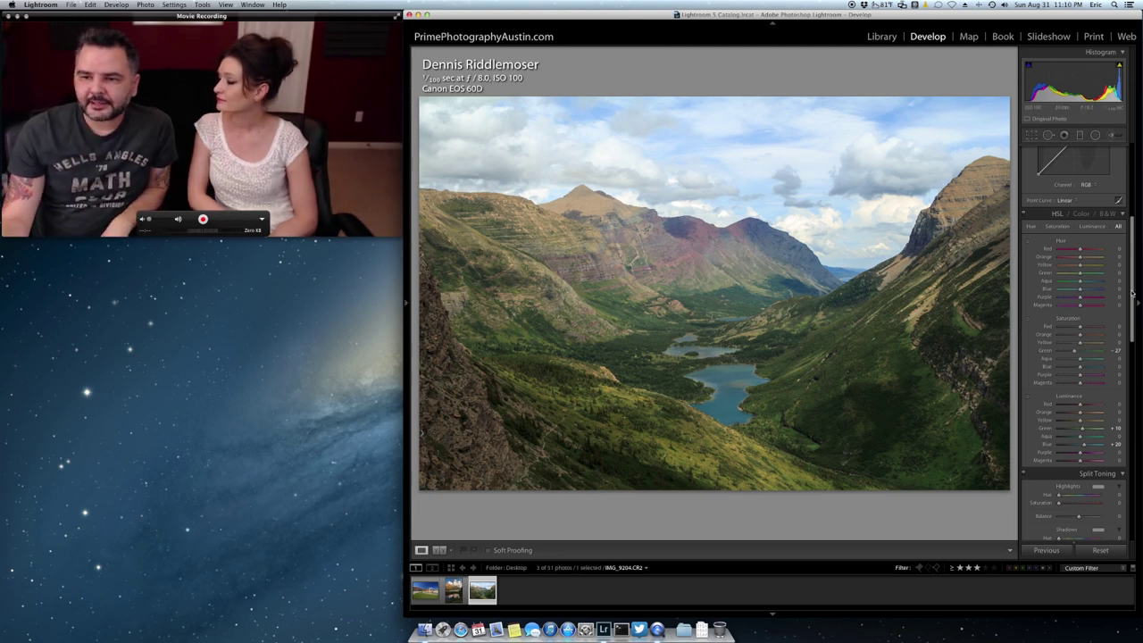
drag(1132, 293, 1131, 231)
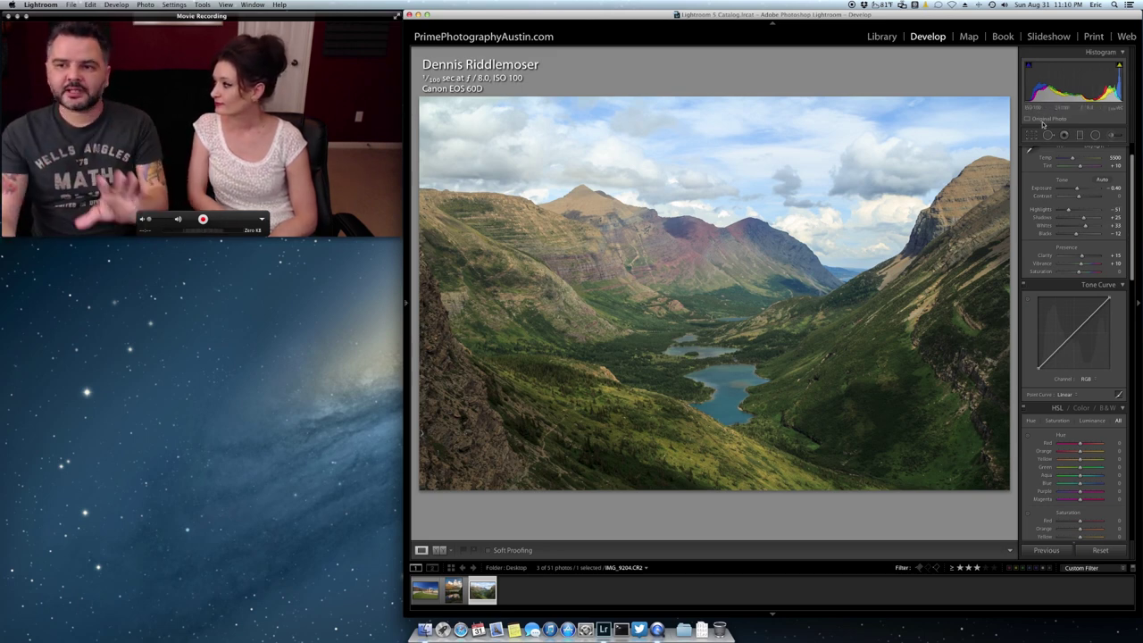
drag(1131, 208, 1131, 183)
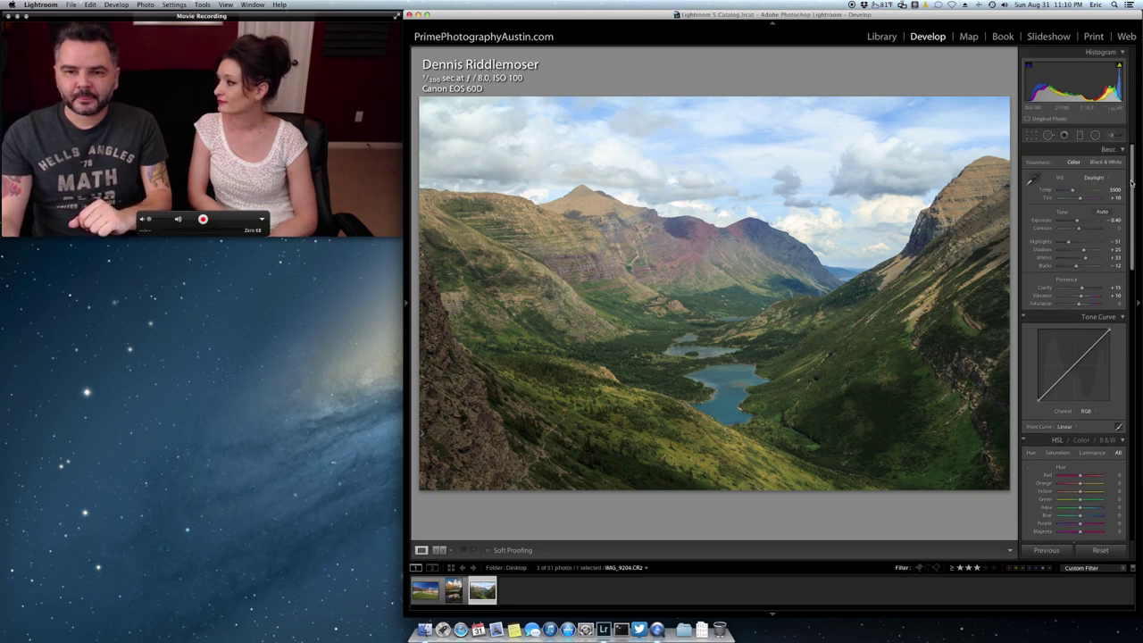
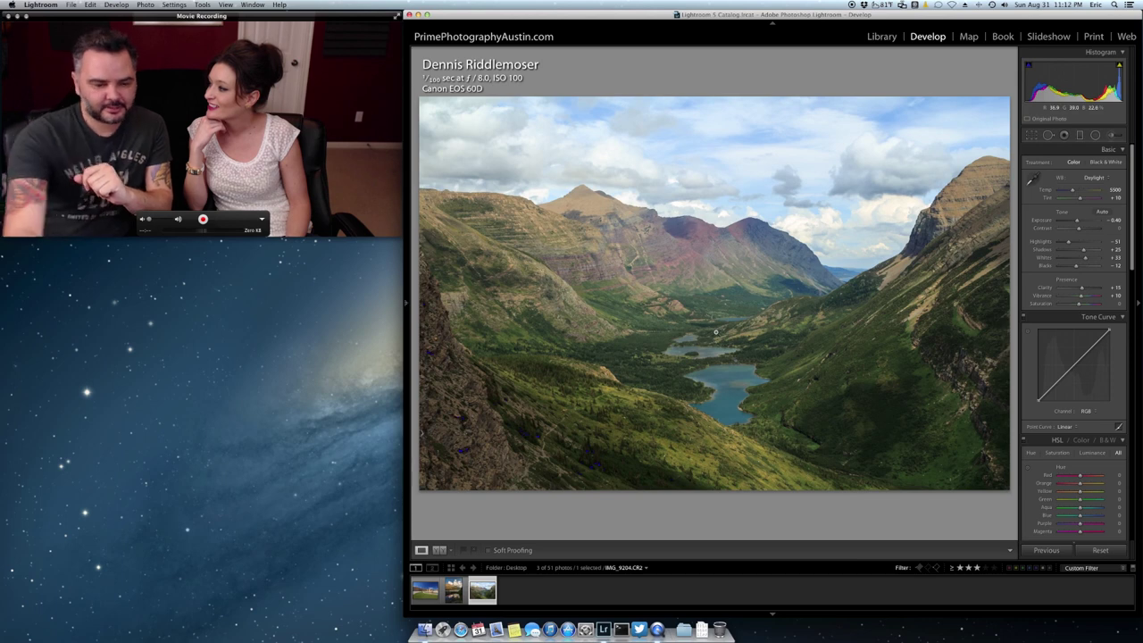
key(j)
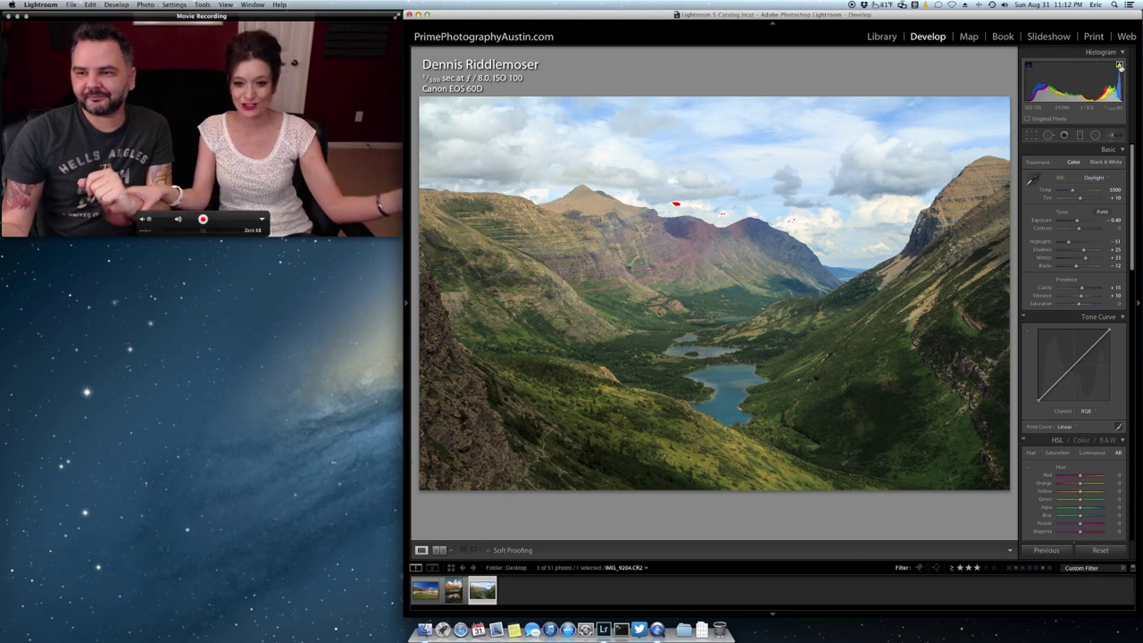
key(j)
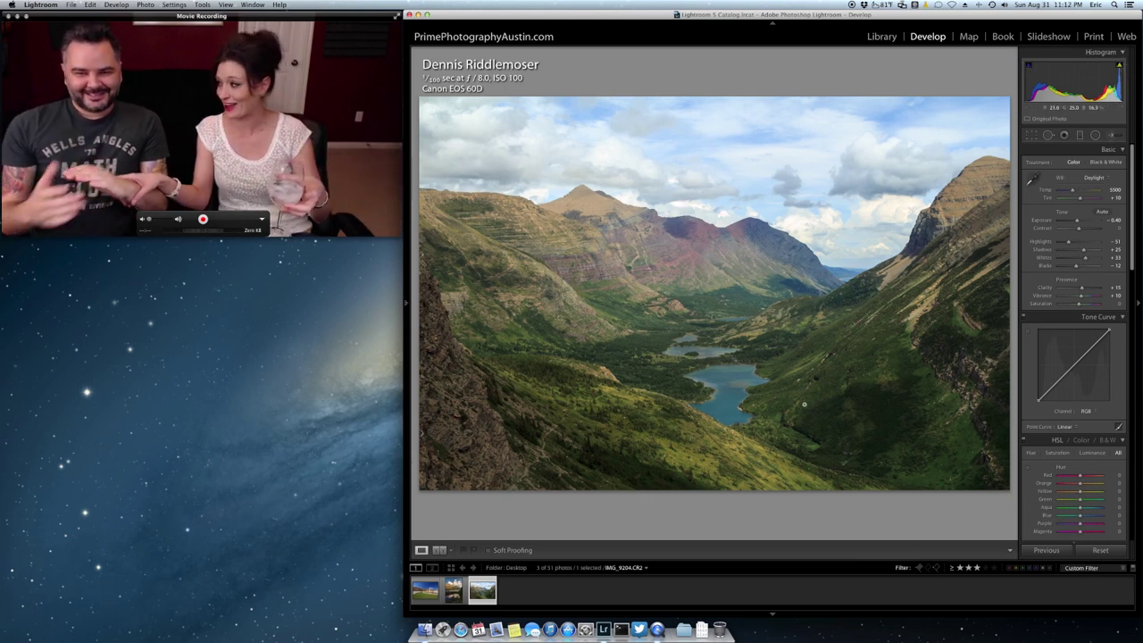